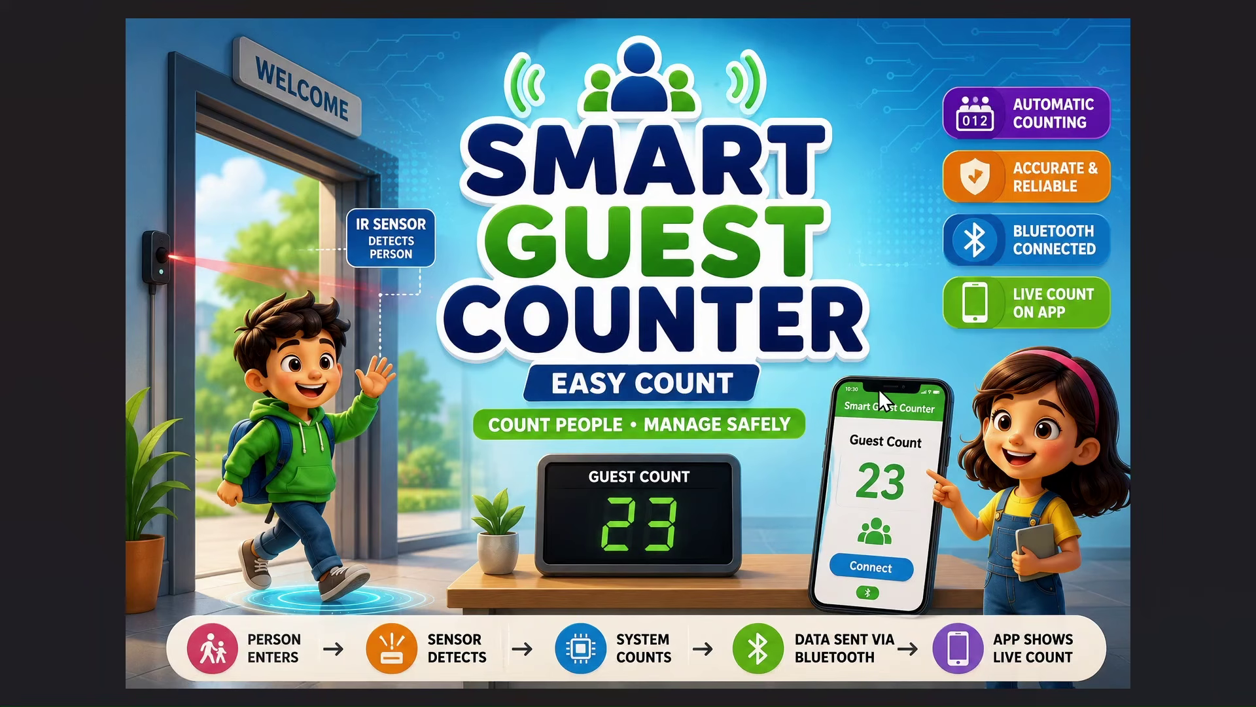
# Switch to the desktop and open a maximized Google Chrome window.
pyautogui.press('super+d')
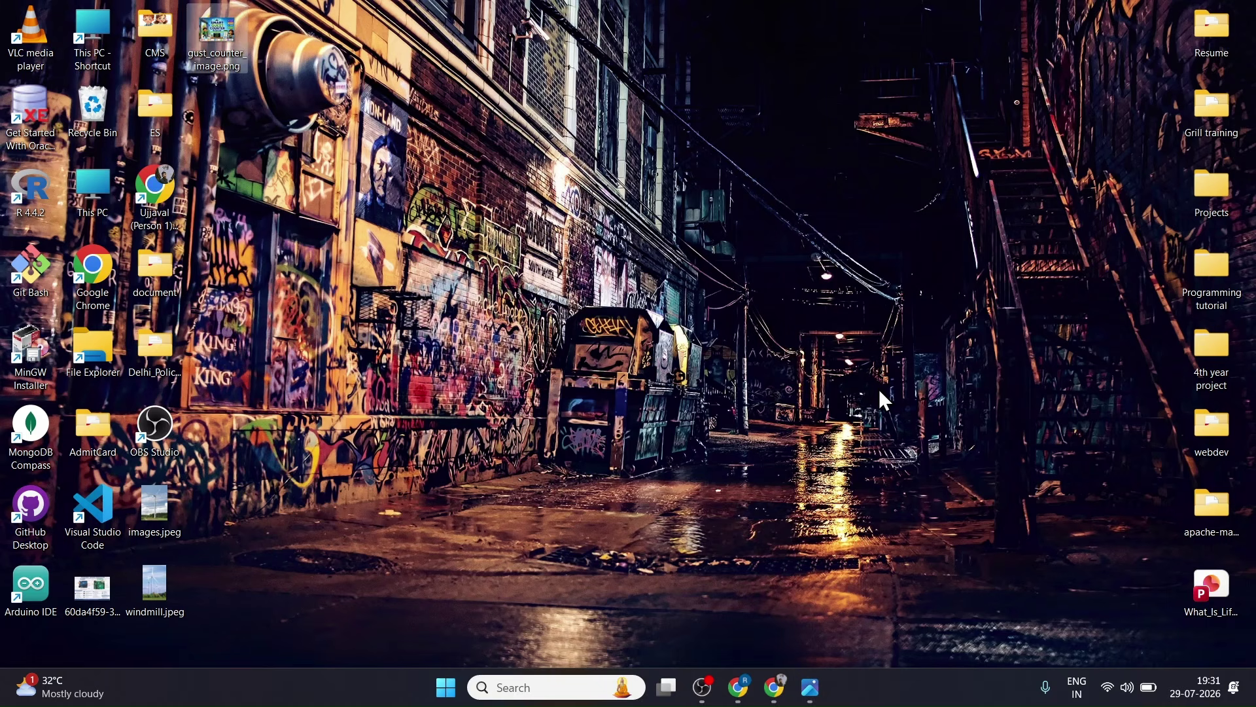
pyautogui.doubleClick(176, 200)
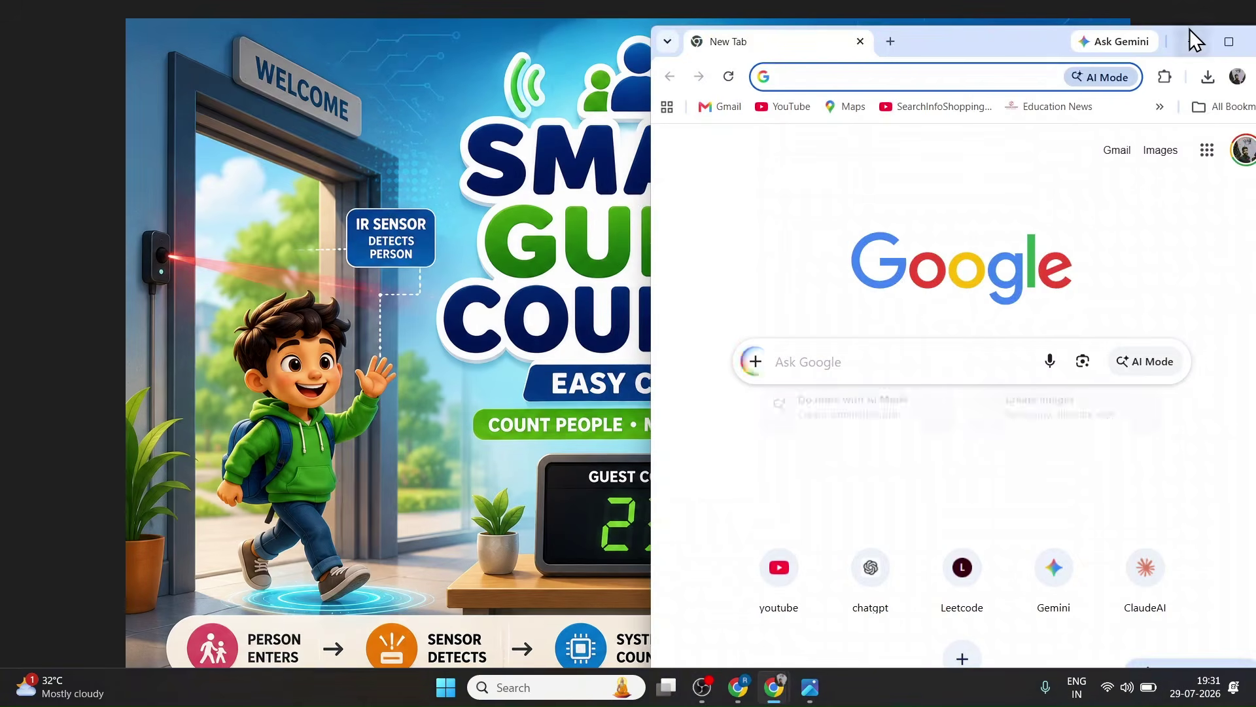
pyautogui.click(1227, 41)
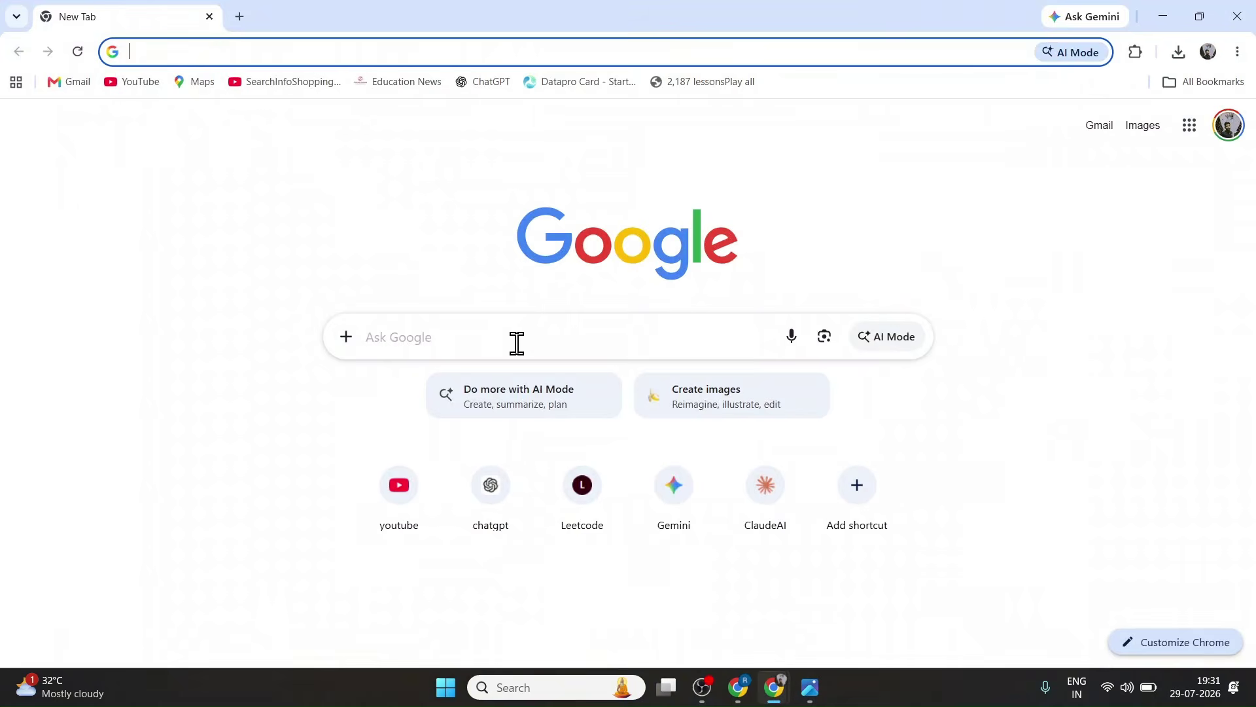
pyautogui.click(481, 342)
pyautogui.write('c')
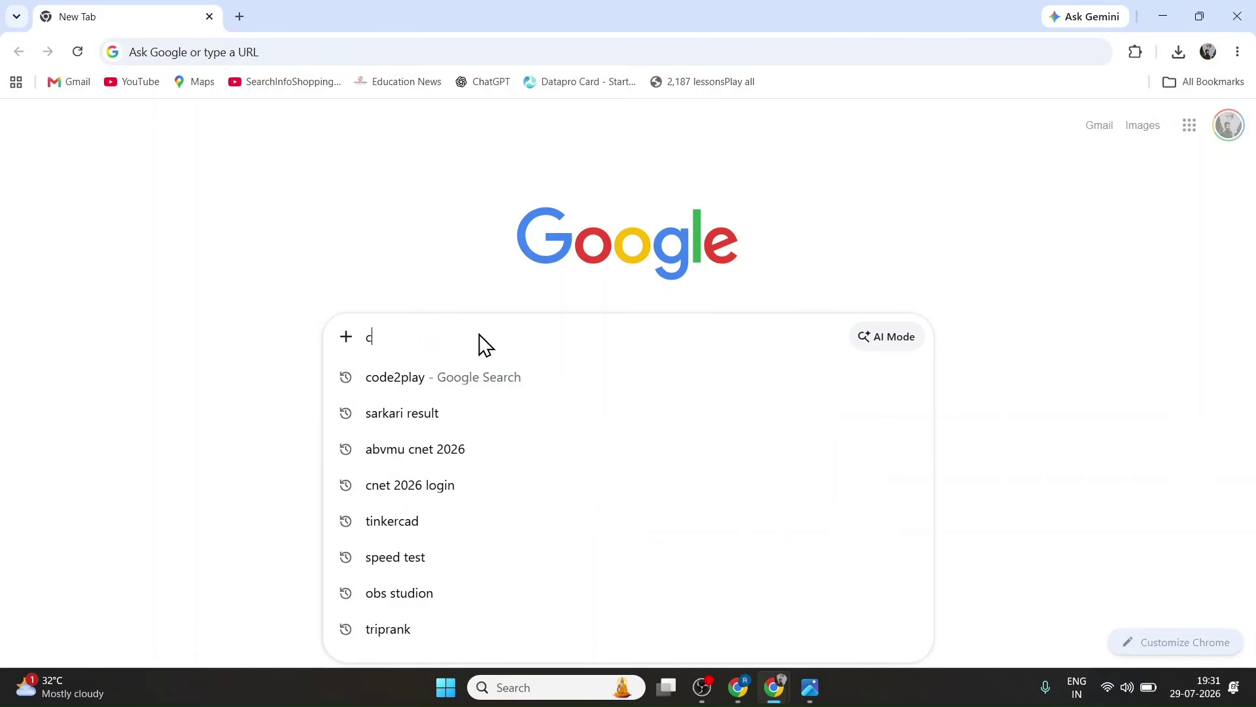
pyautogui.write('ode2p')
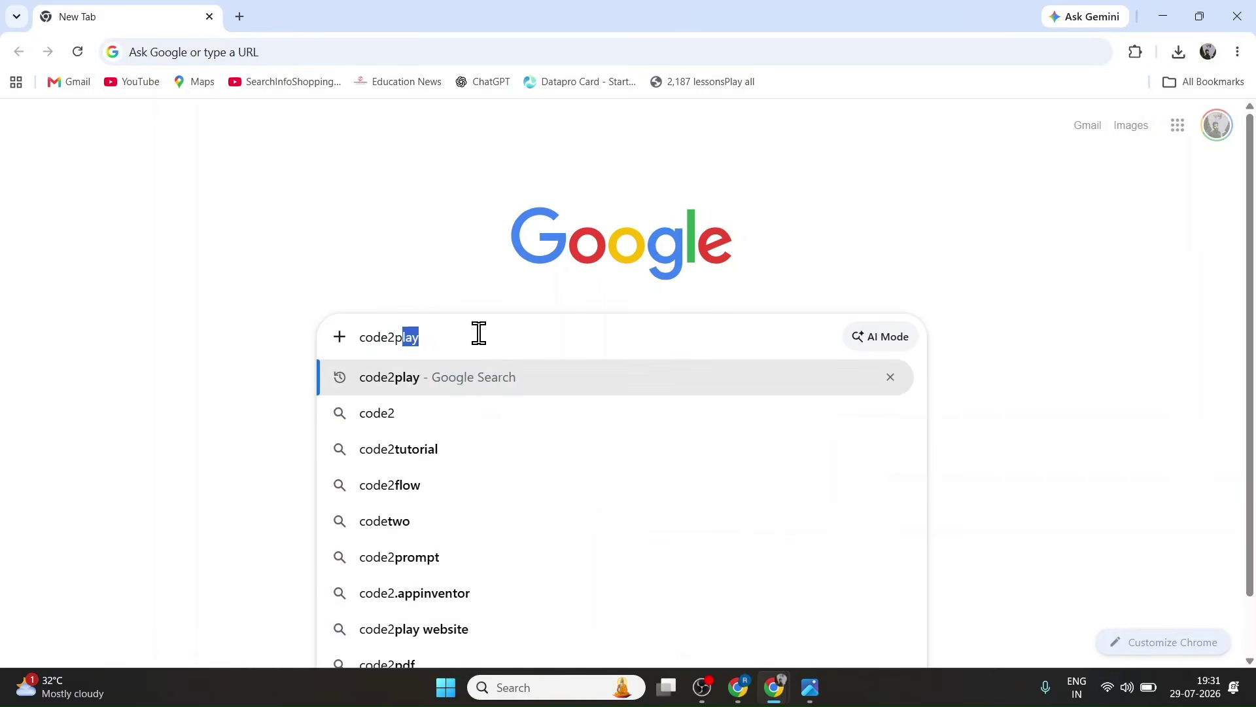
pyautogui.write('lay')
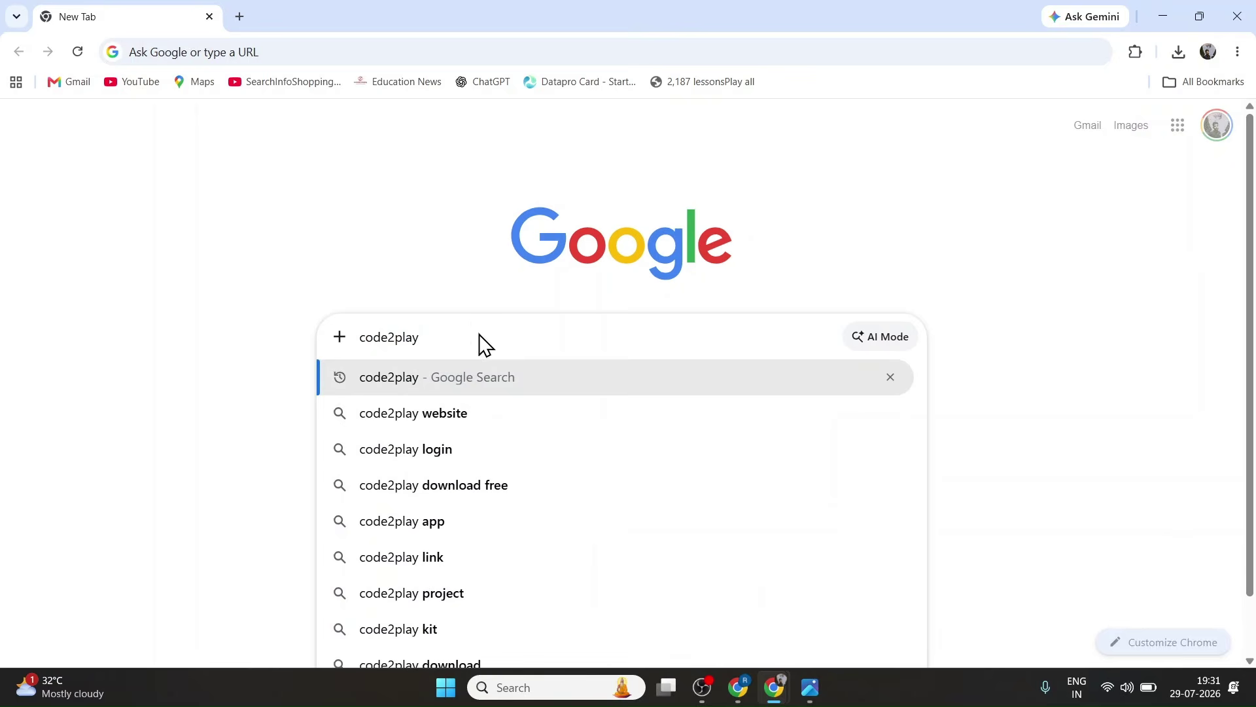
pyautogui.press('Return')
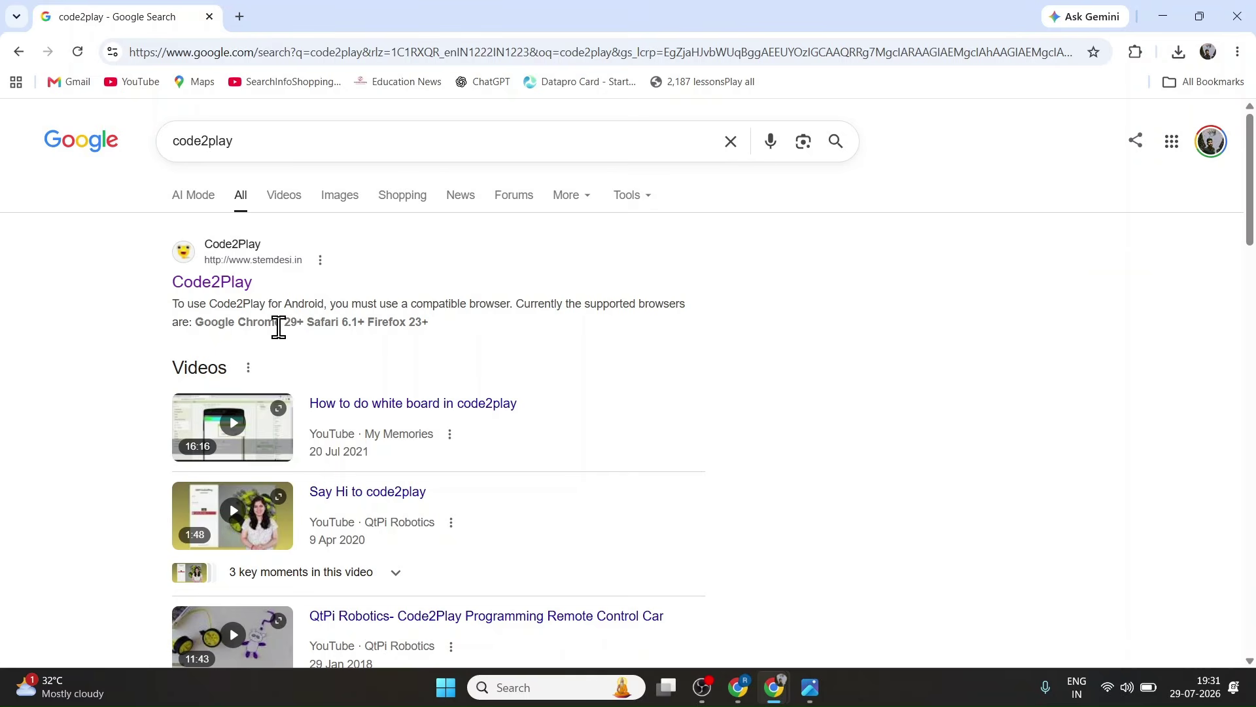
pyautogui.click(223, 287)
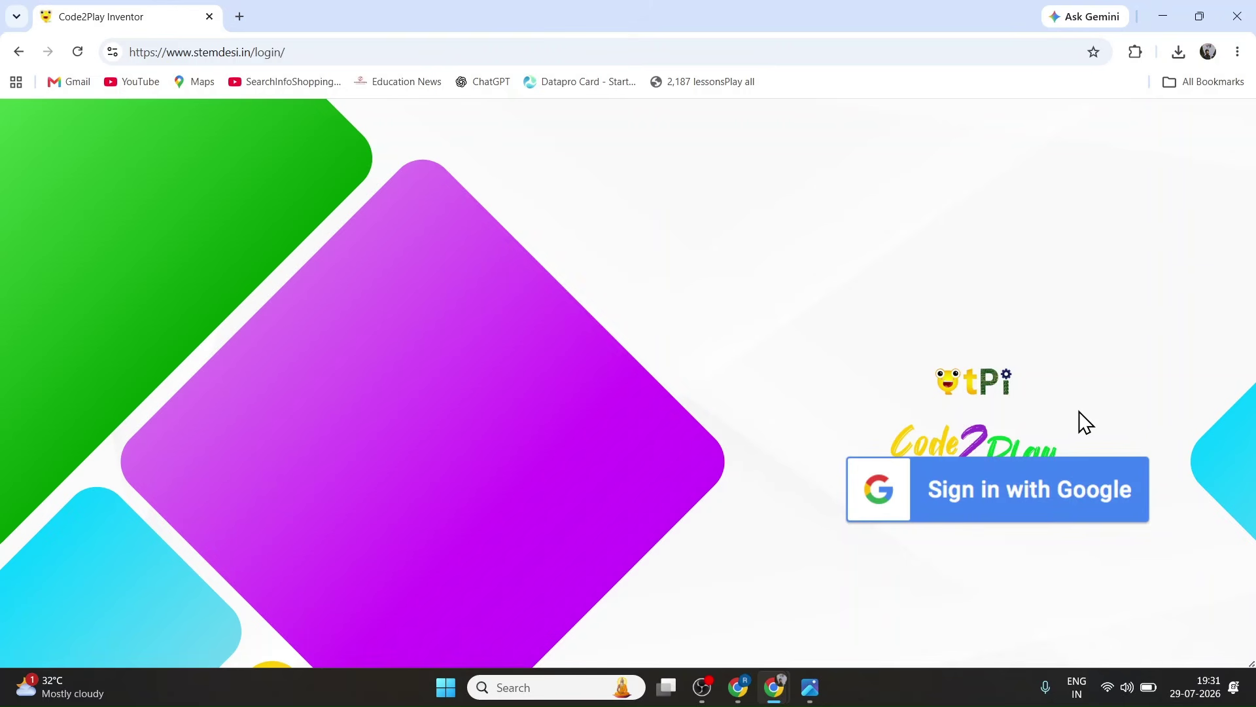
# Sign in to Code2Play with Google, then sign out of the account and return to the login page.
pyautogui.click(988, 502)
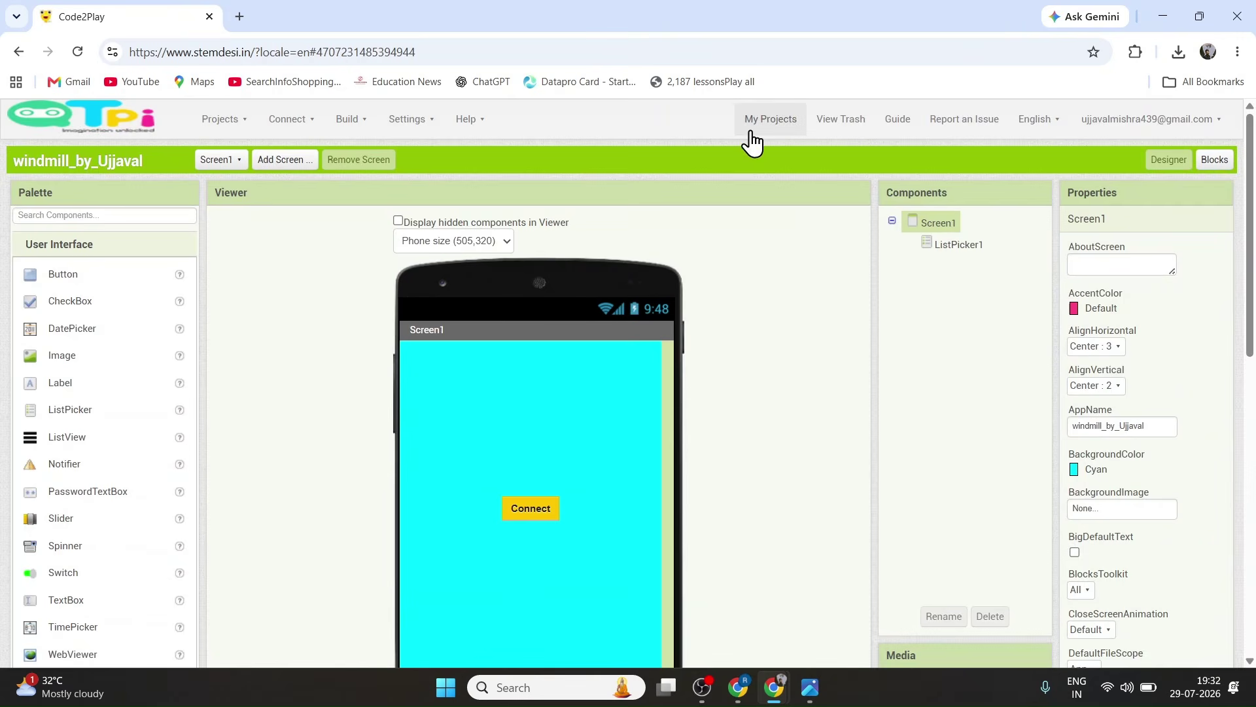
pyautogui.click(1222, 125)
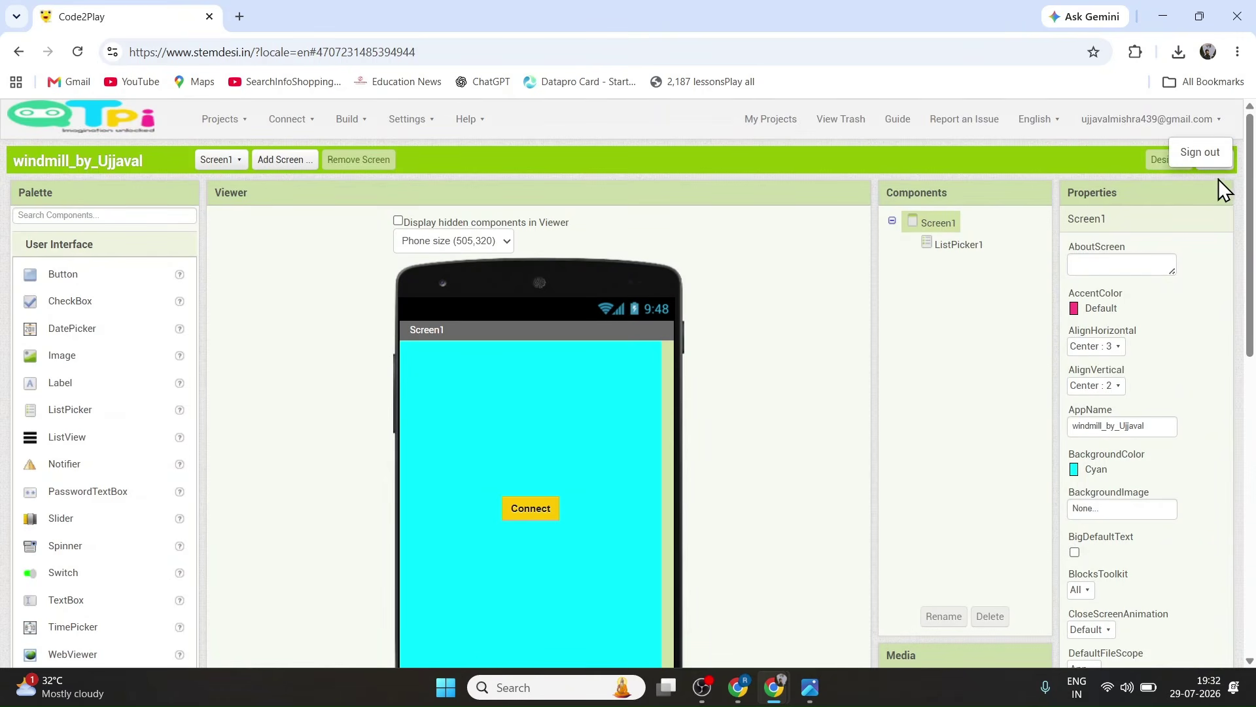
pyautogui.click(1206, 163)
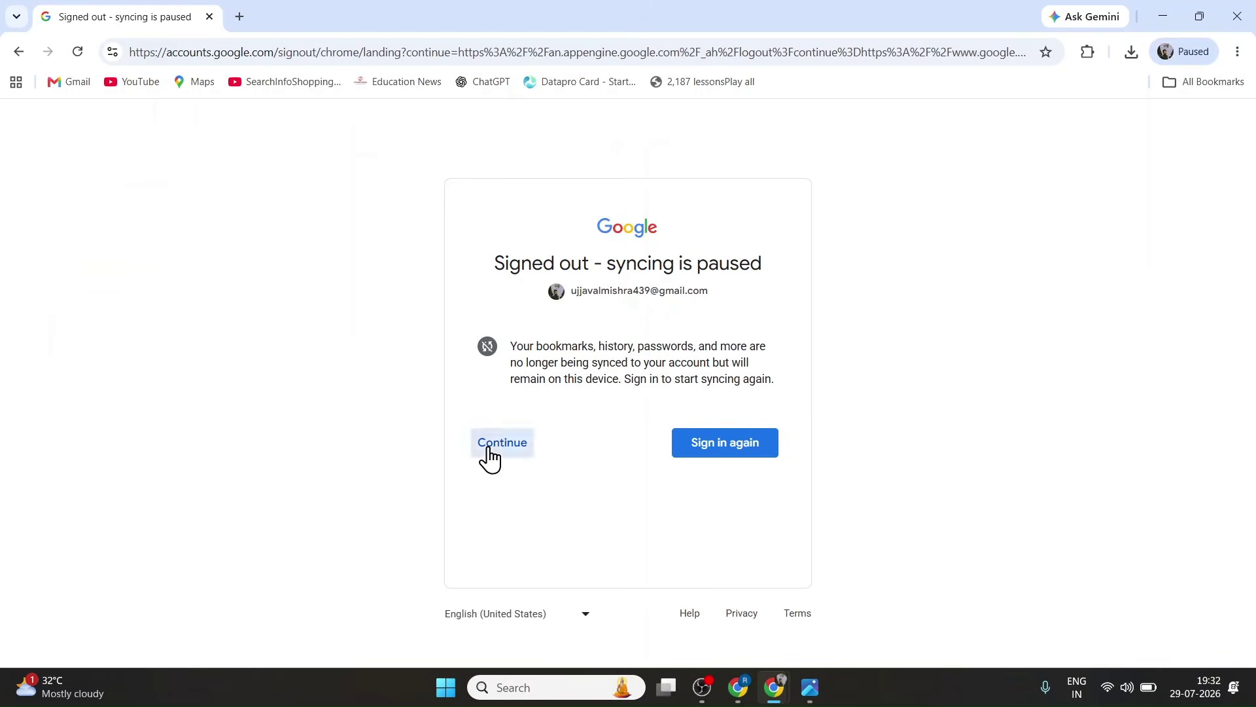
pyautogui.click(492, 453)
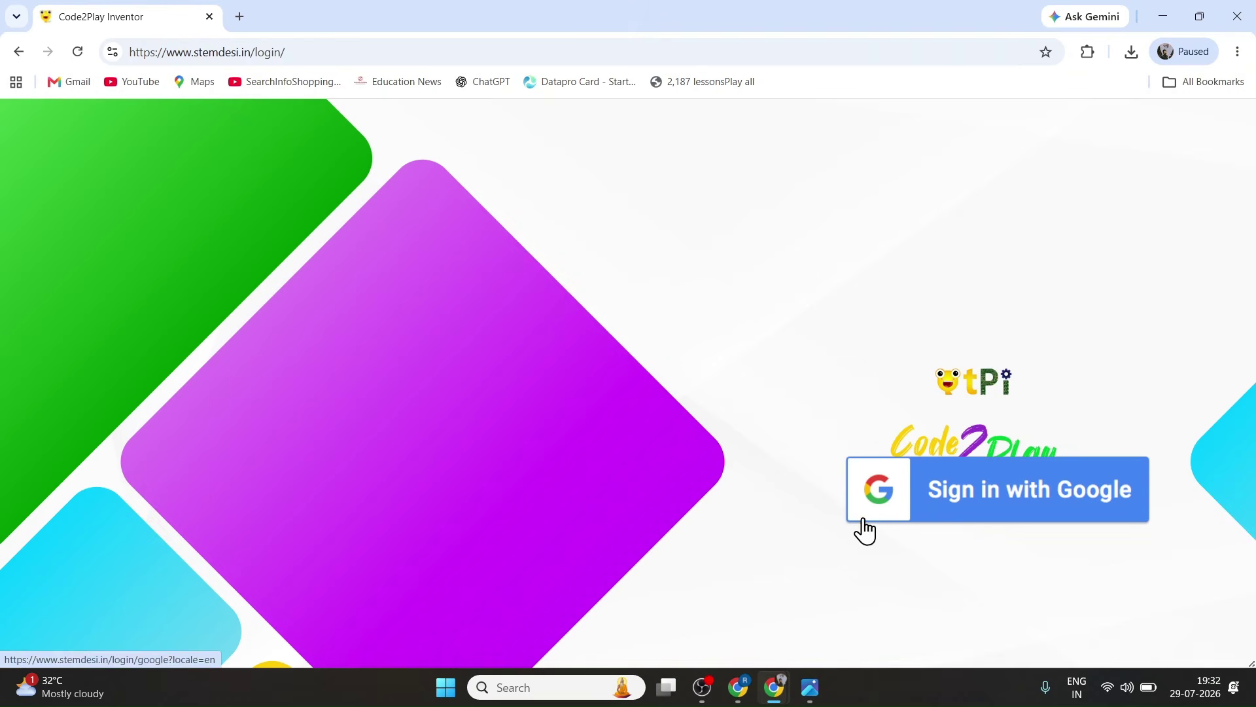
# Sign in to Code2Play with the existing Google account, confirming the passkey by entering the device PIN.
pyautogui.click(929, 496)
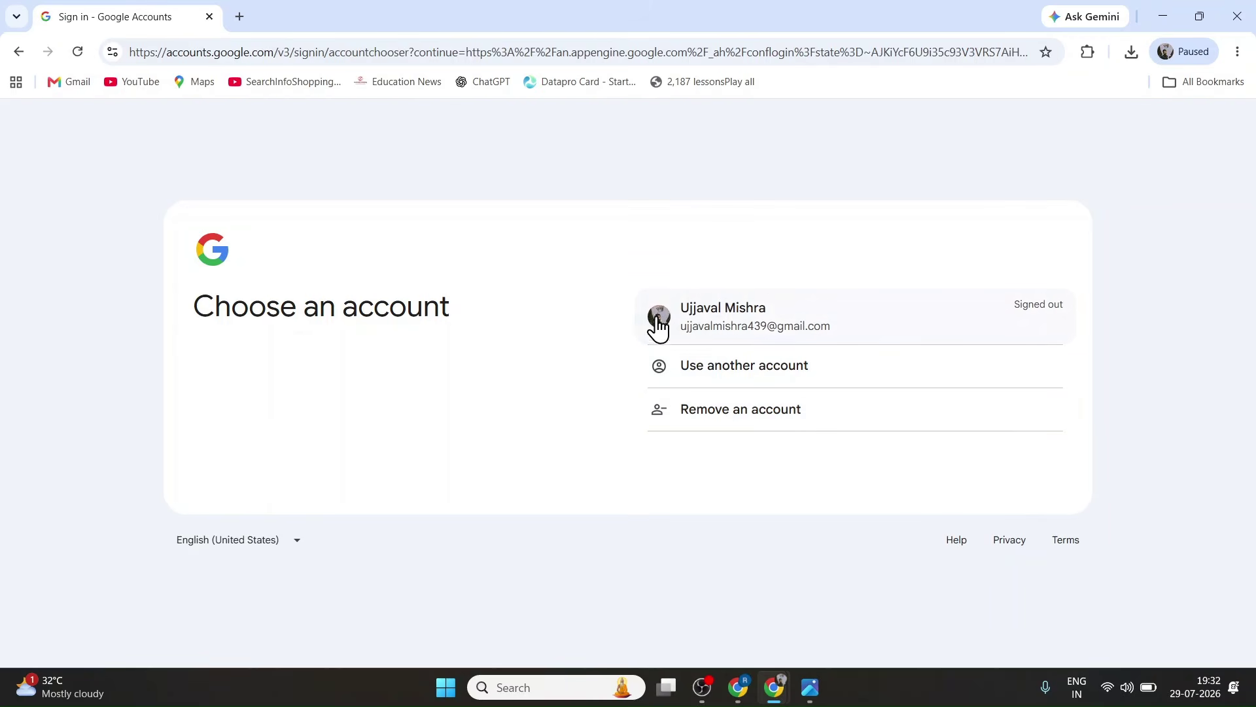
pyautogui.click(723, 327)
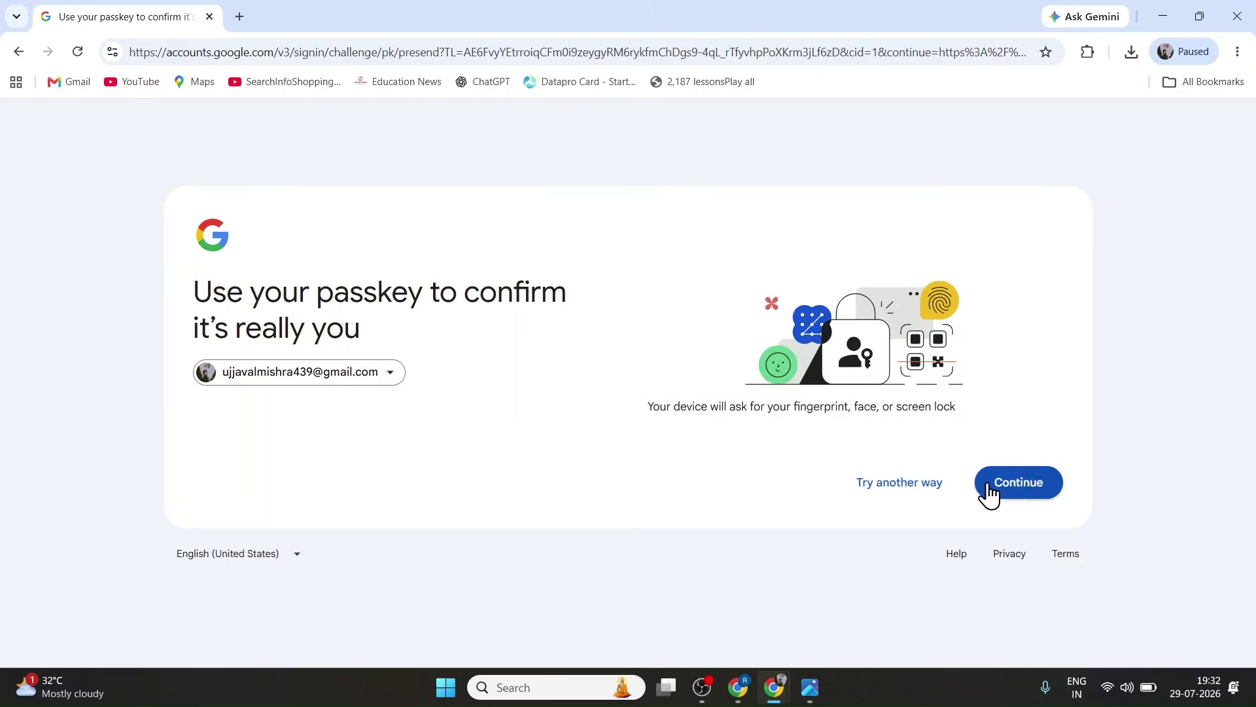
pyautogui.click(1007, 490)
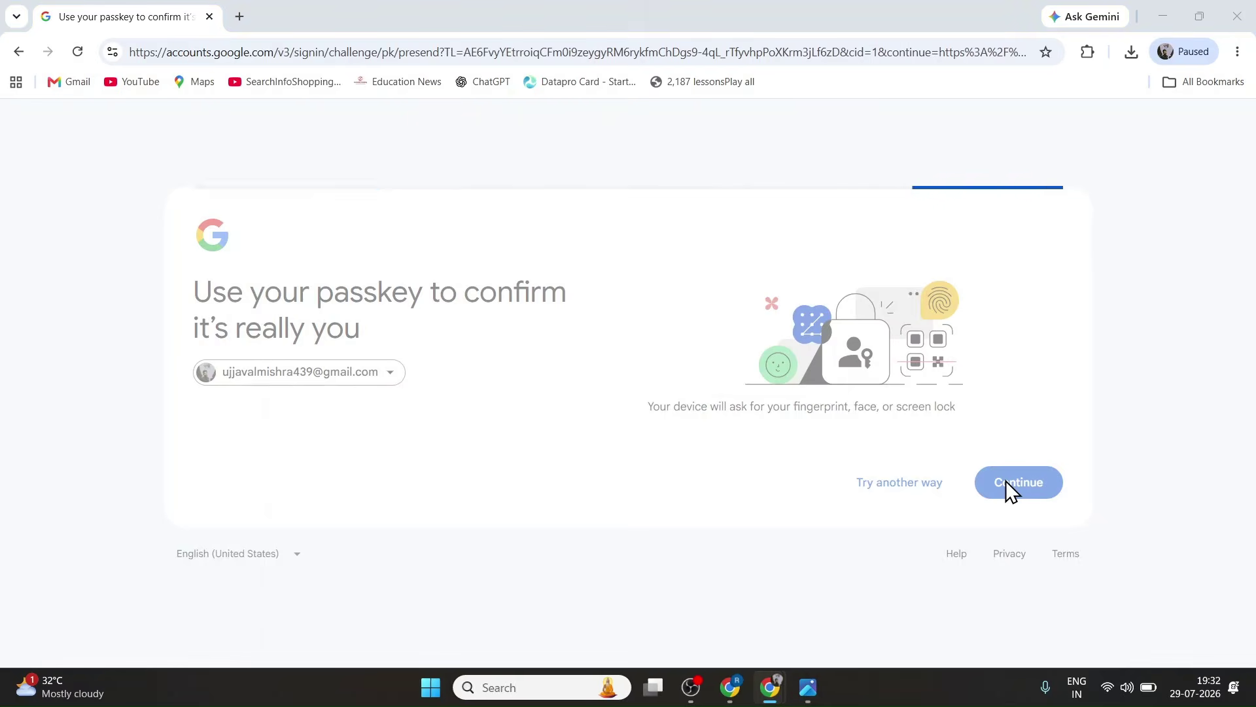
pyautogui.write('••••••')
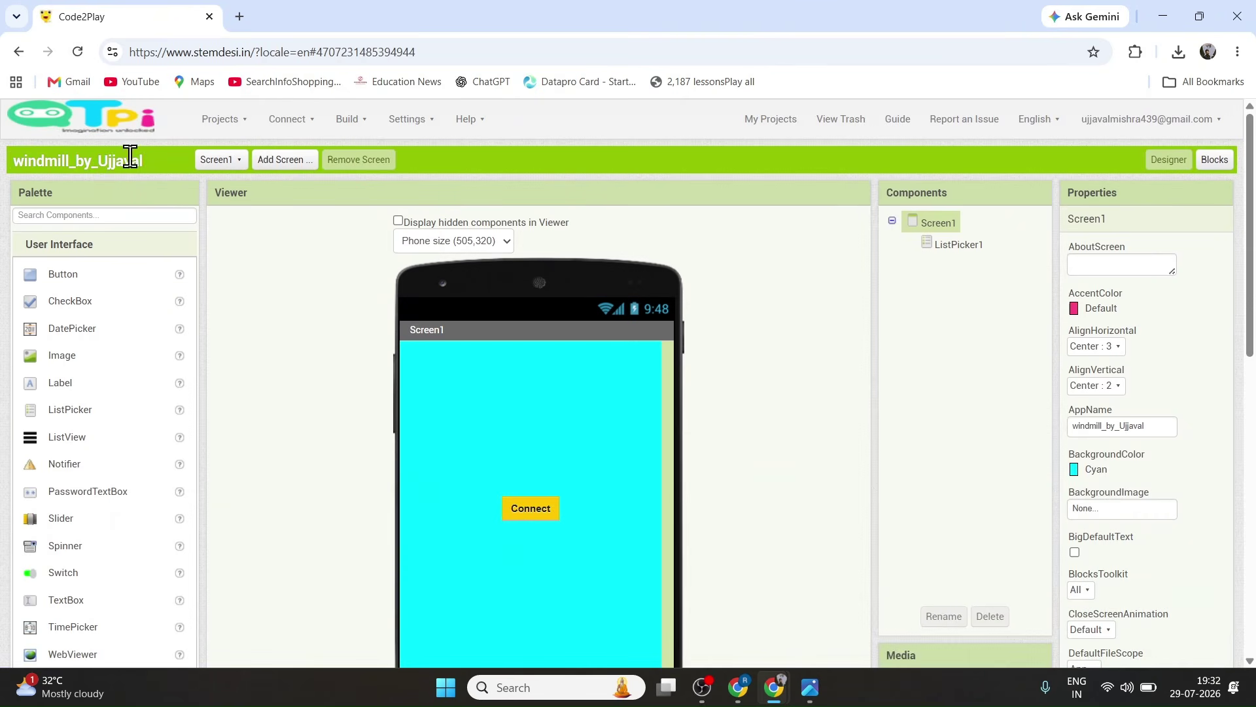
# Move all existing projects in the My Projects list to the trash and confirm the removal.
pyautogui.click(776, 119)
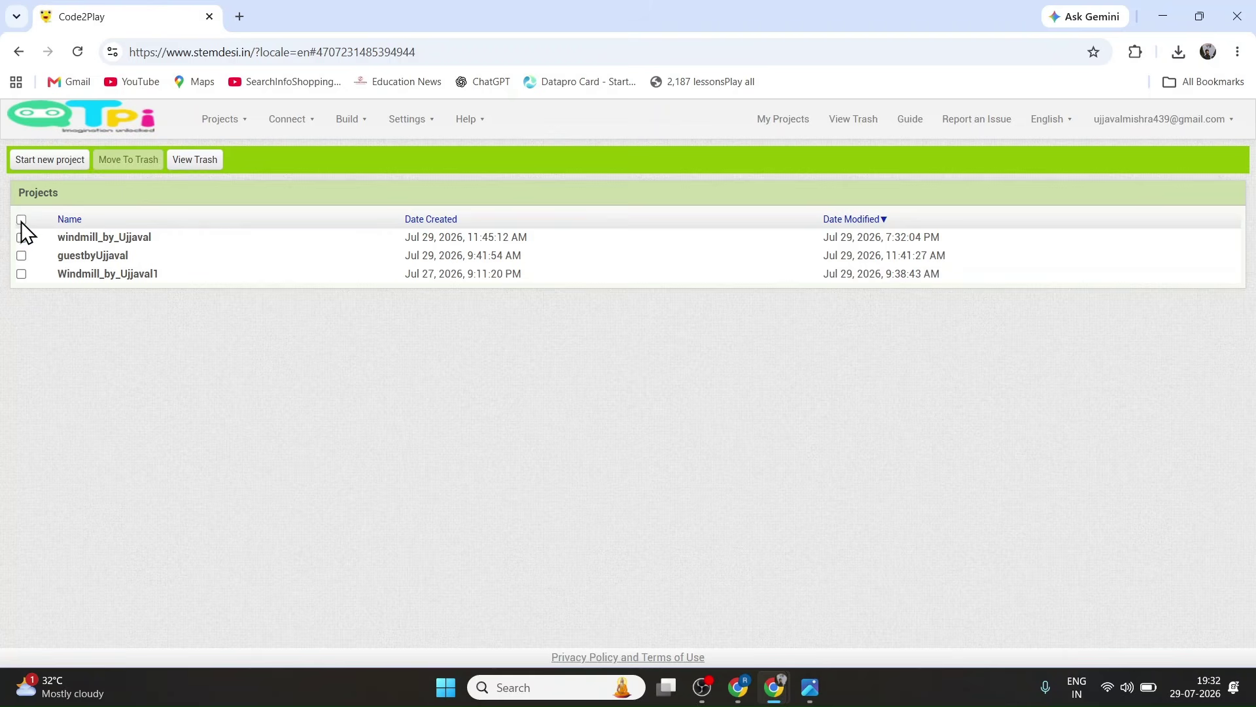
pyautogui.click(21, 220)
pyautogui.click(127, 160)
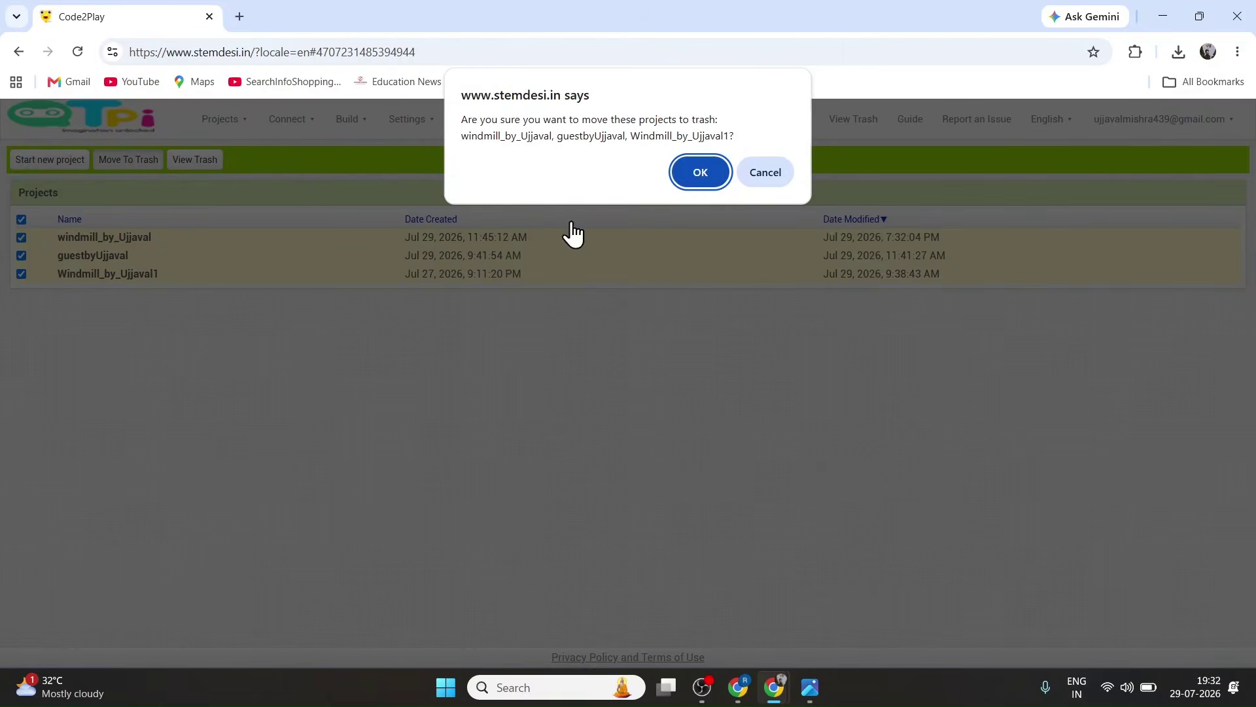
pyautogui.click(694, 172)
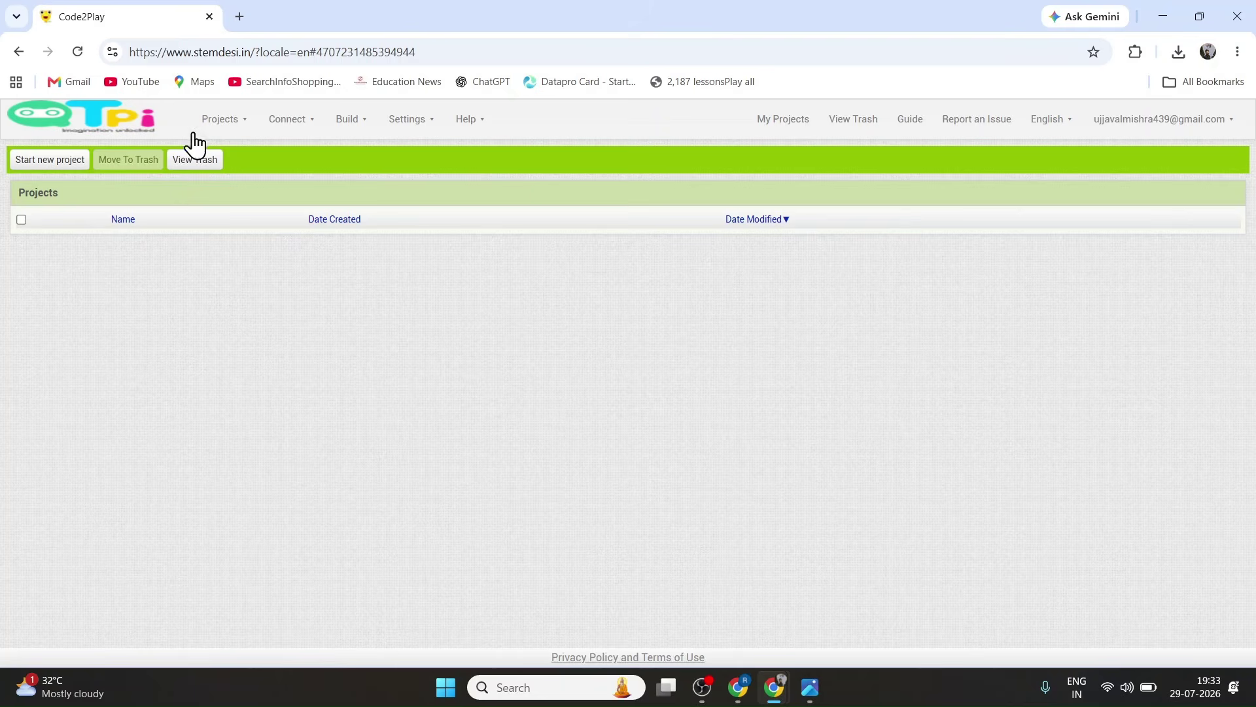
# Create a new Code2Play project named "Guest_Counter_by_" followed by the author's first name.
pyautogui.click(246, 125)
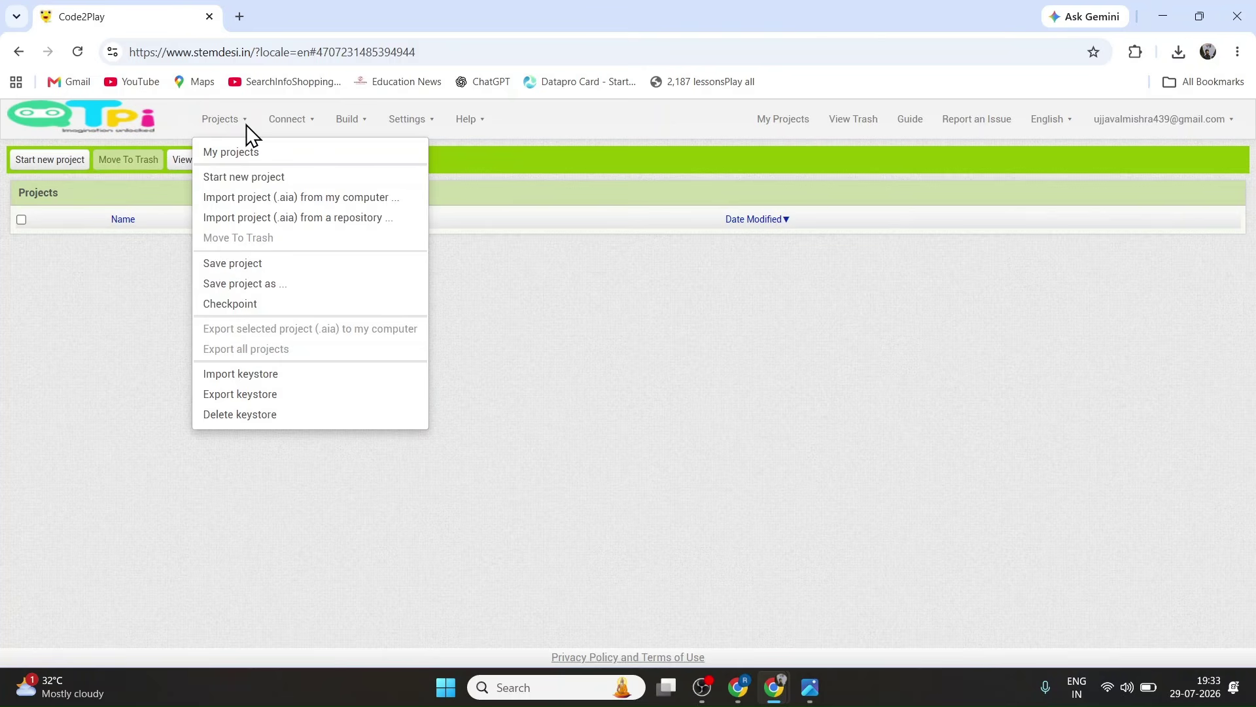
pyautogui.click(249, 178)
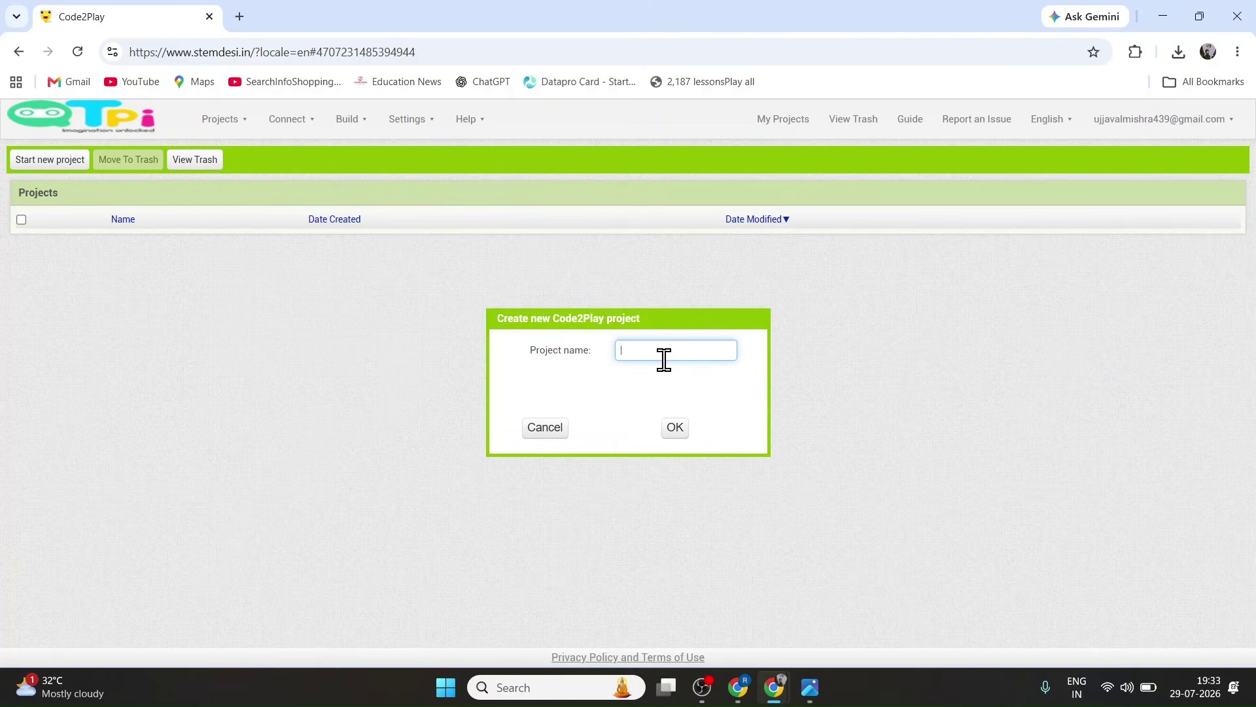
pyautogui.write('G')
pyautogui.press('BackSpace')
pyautogui.write('Guest')
pyautogui.write('_')
pyautogui.write('Cod')
pyautogui.write('er')
pyautogui.write('_by')
pyautogui.write('_U')
pyautogui.write('jja')
pyautogui.press('BackSpace')
pyautogui.press('BackSpace')
pyautogui.write('val')
pyautogui.scroll(5, 628, 352)
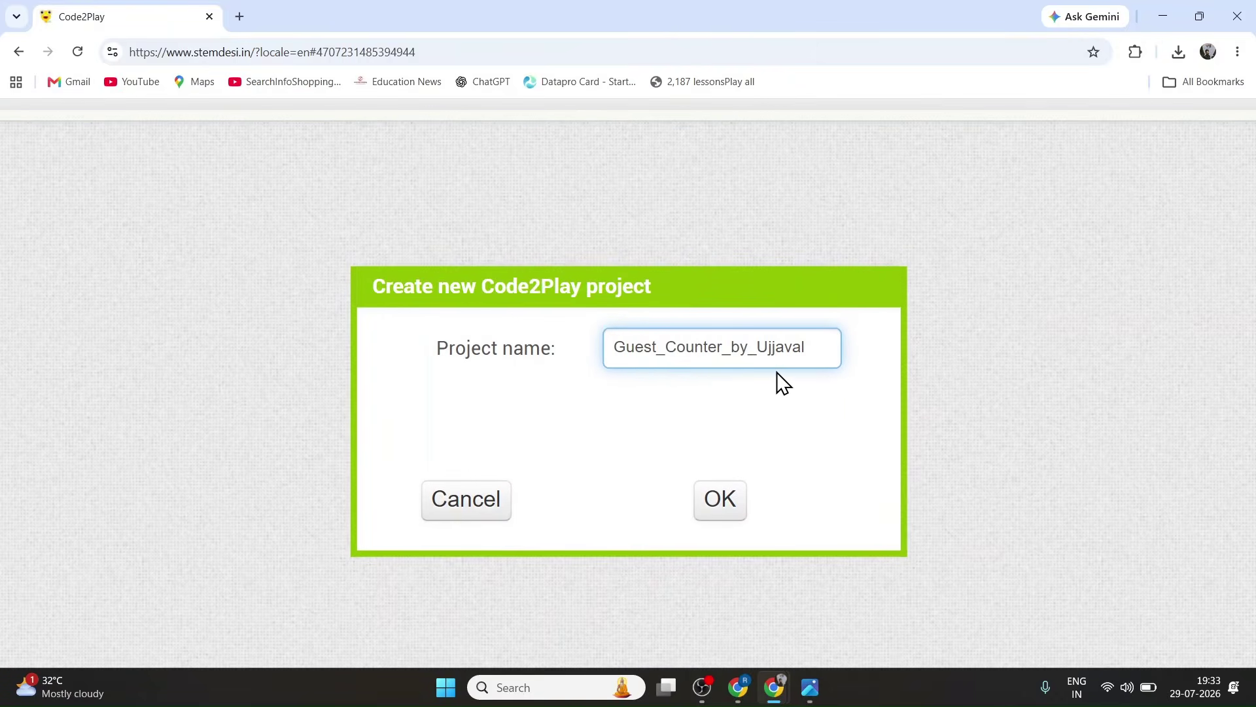
pyautogui.click(725, 505)
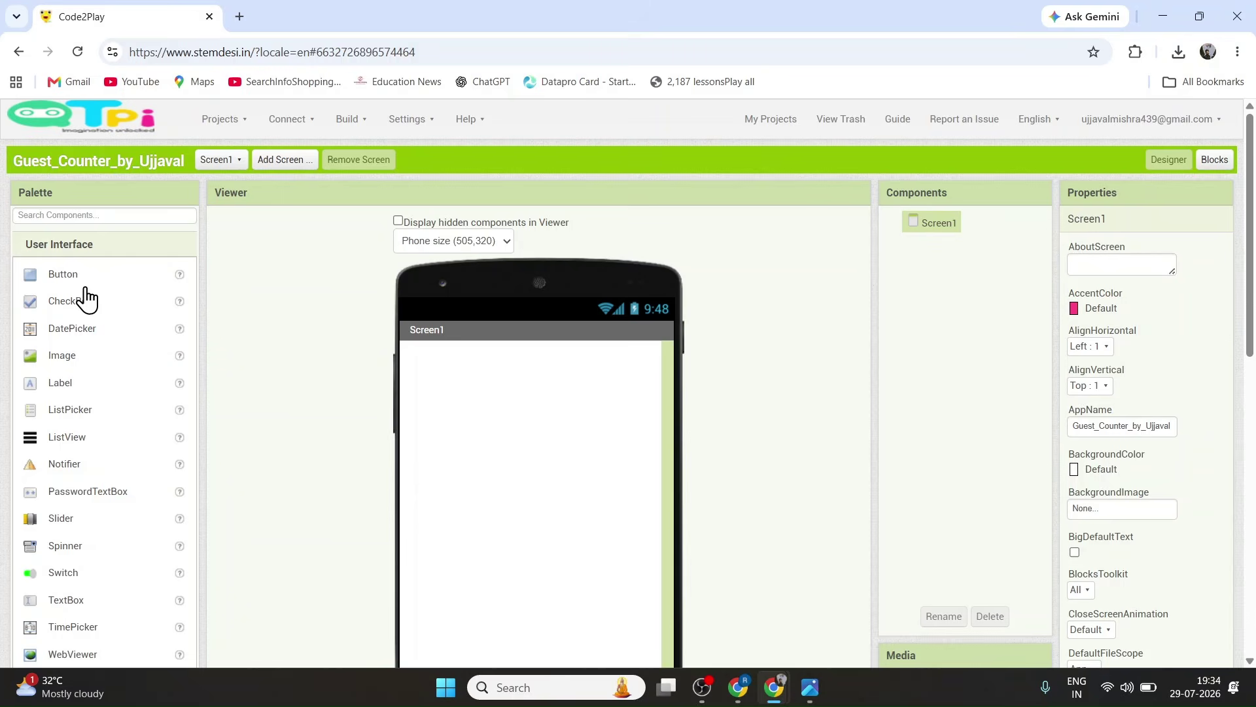
pyautogui.scroll(-2, 62, 440)
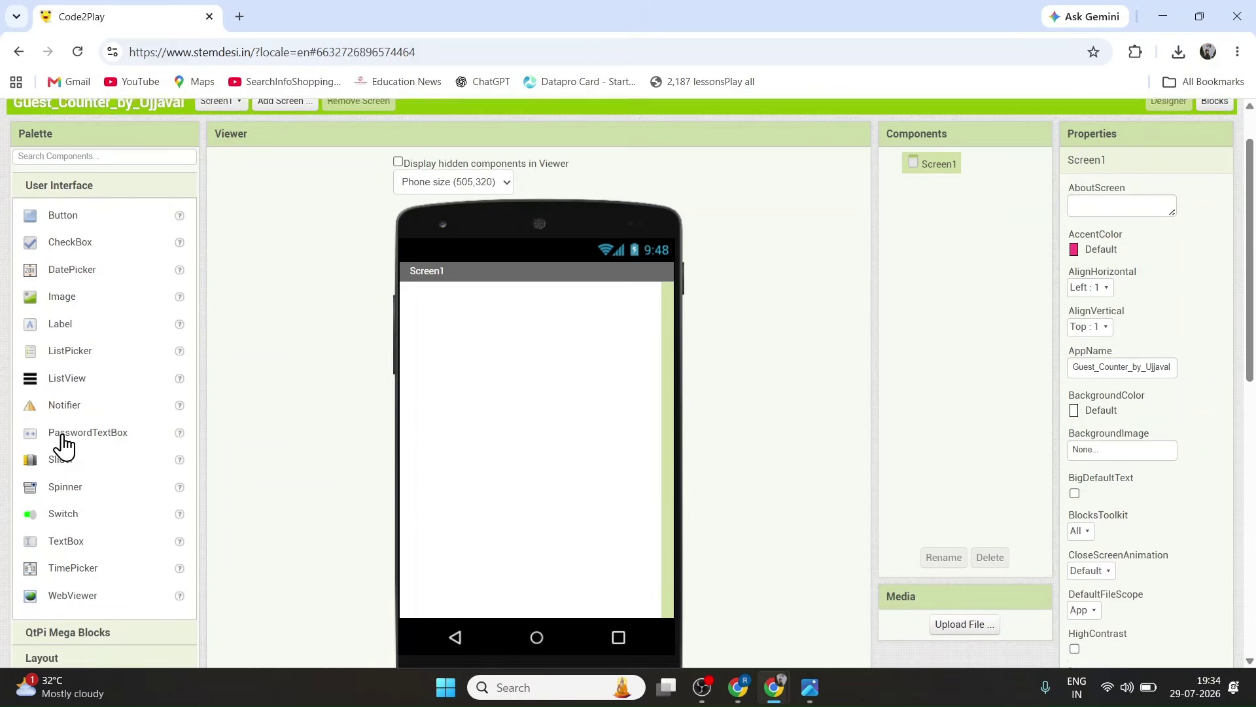
pyautogui.scroll(-1, 62, 592)
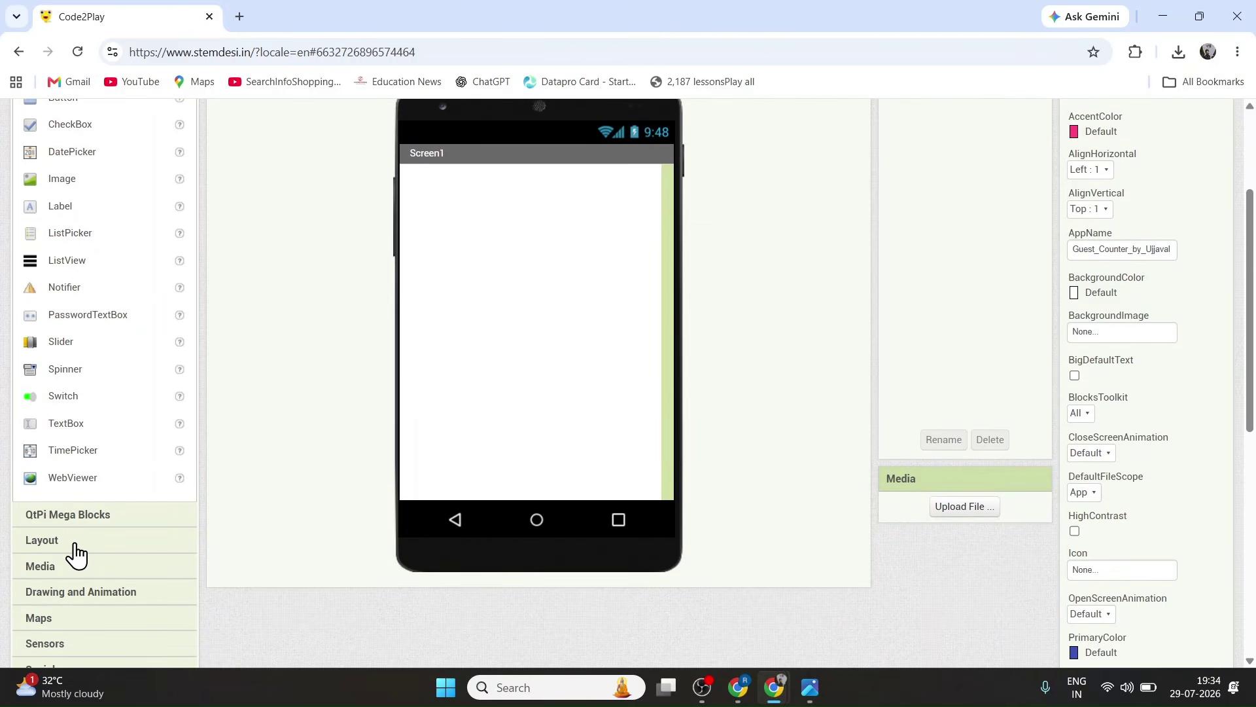
pyautogui.scroll(3, 608, 510)
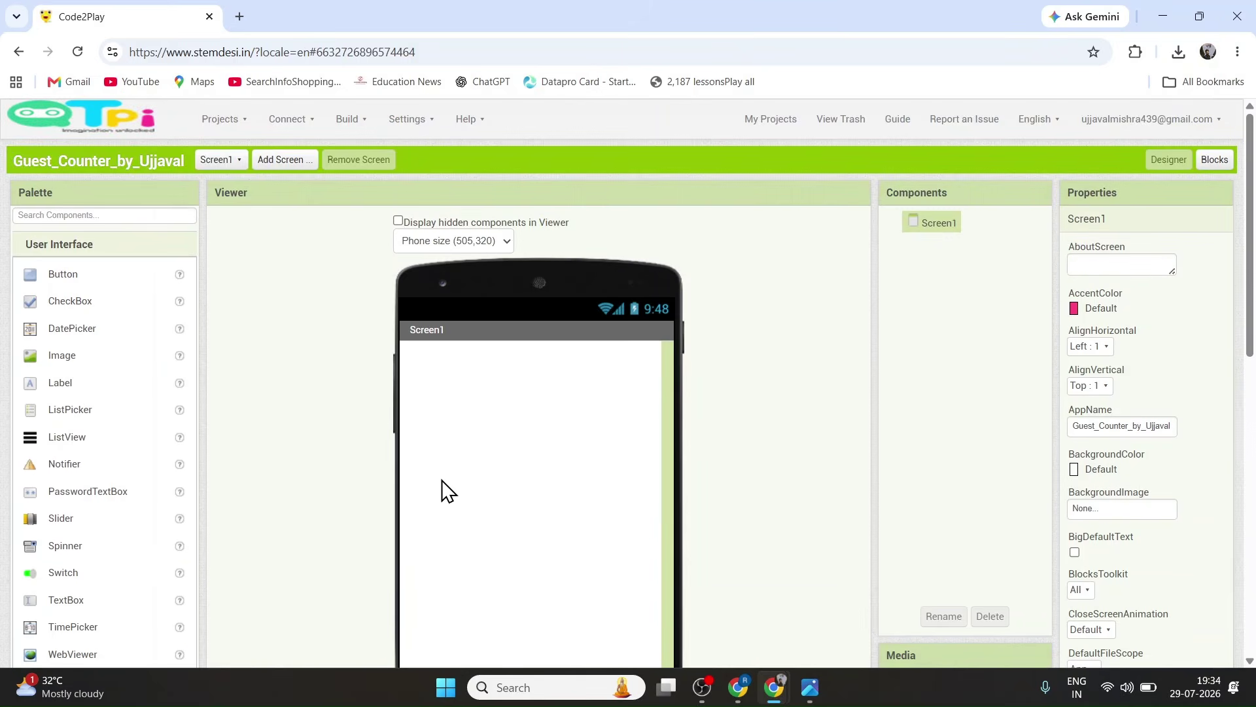
# Set Screen1's AlignHorizontal to Center : 3 and AlignVertical to Center : 2, and add a ListPicker to the screen.
pyautogui.scroll(-1, 529, 534)
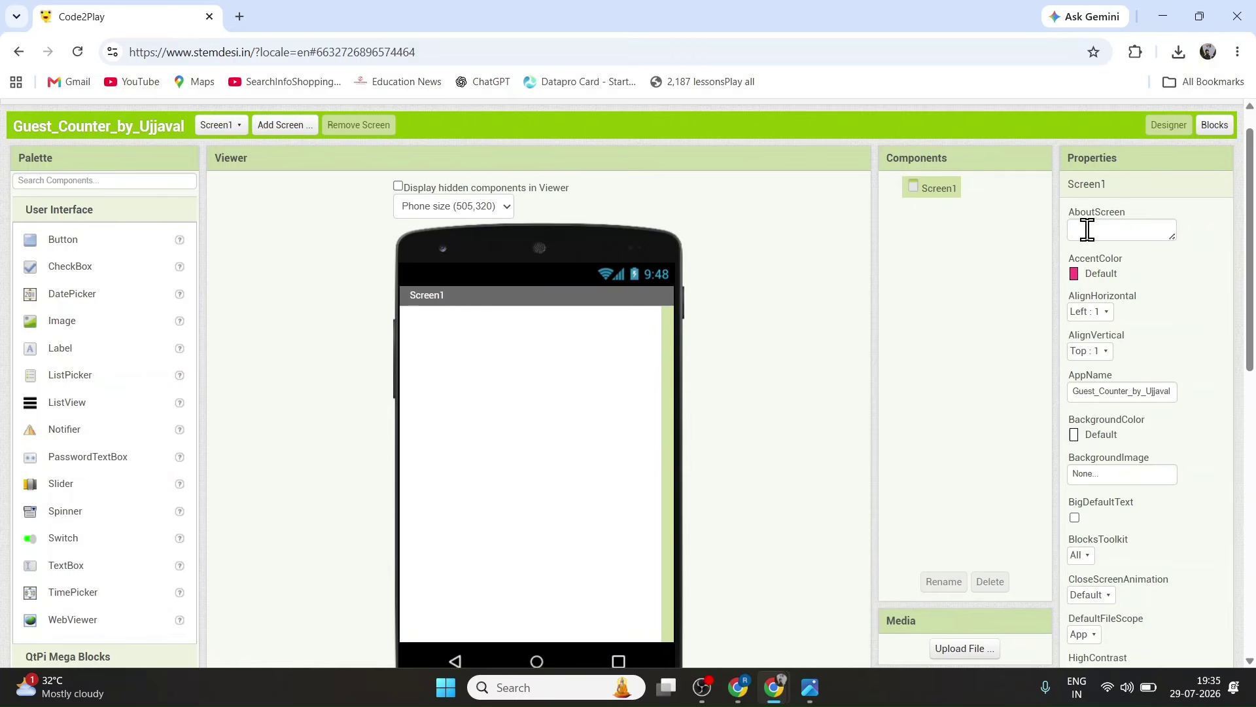
pyautogui.click(1107, 314)
pyautogui.click(1111, 359)
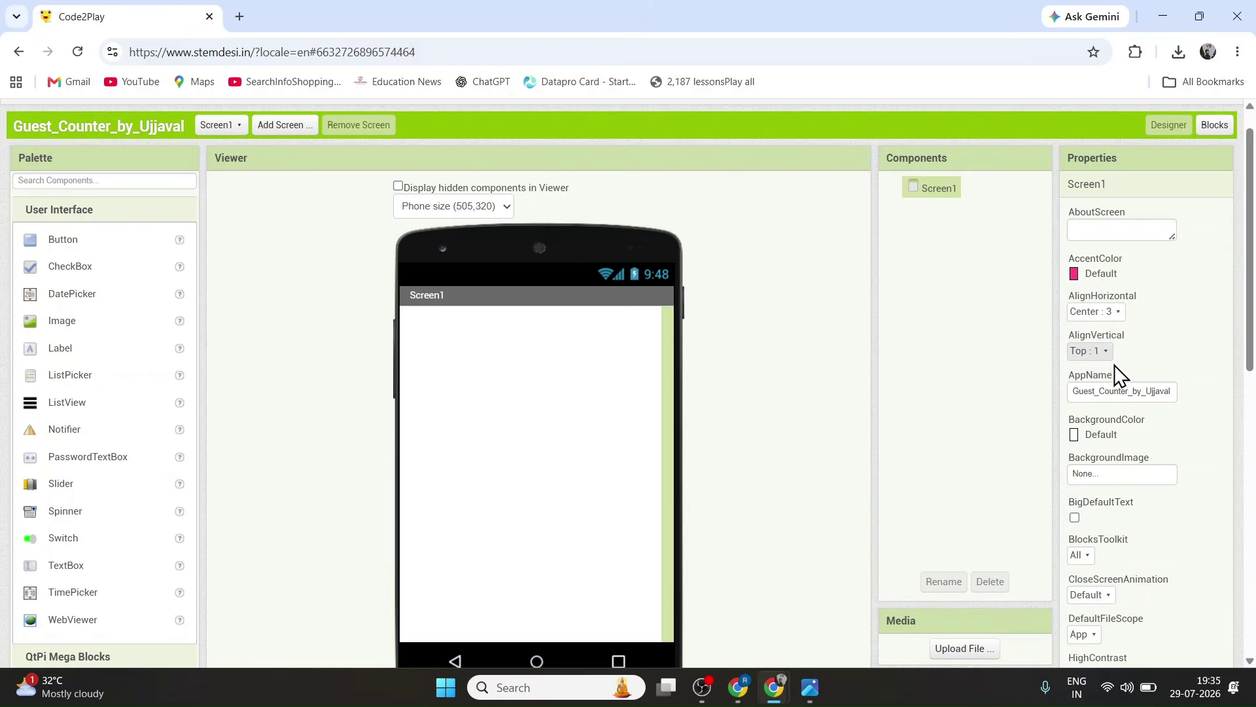
pyautogui.click(1109, 355)
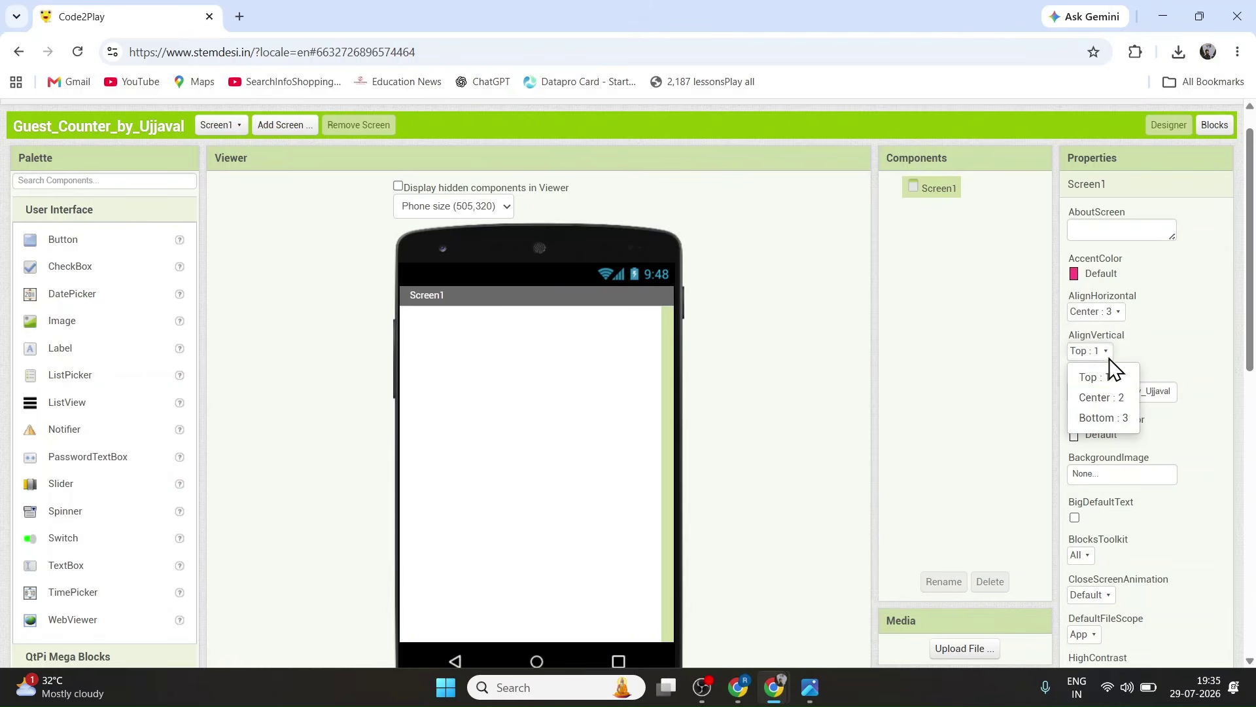
pyautogui.click(1109, 407)
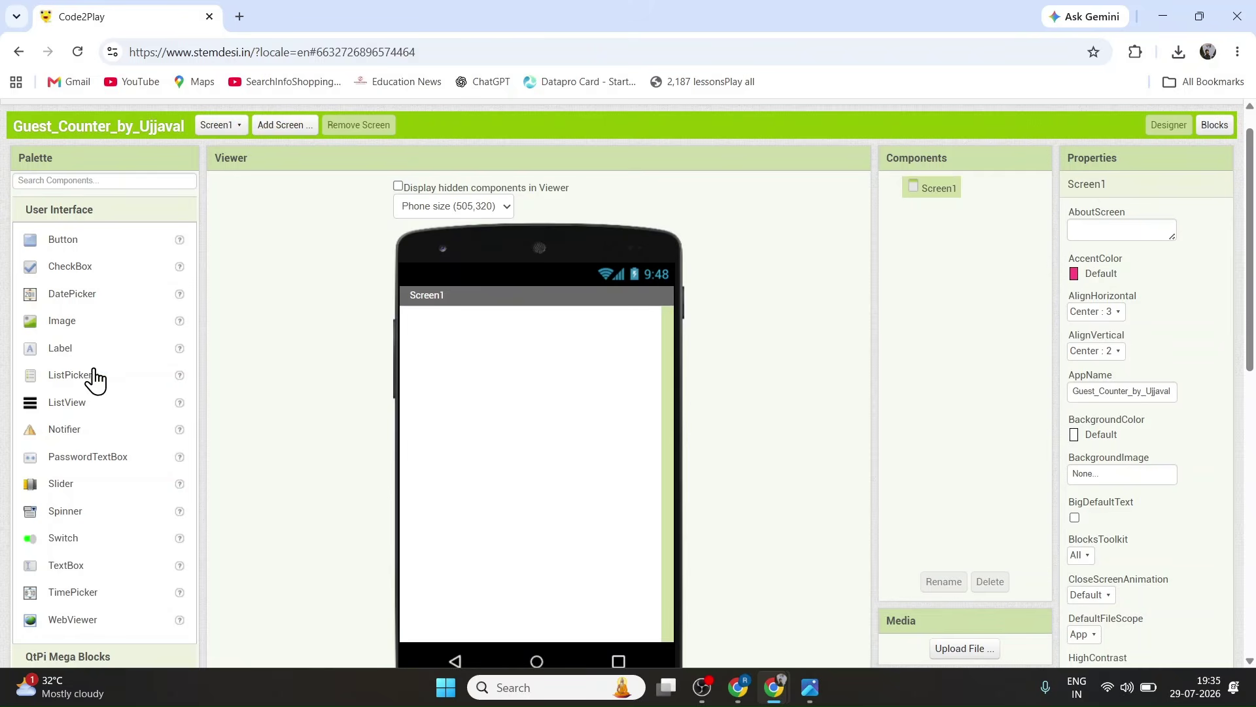
pyautogui.moveTo(56, 379); pyautogui.dragTo(521, 441)
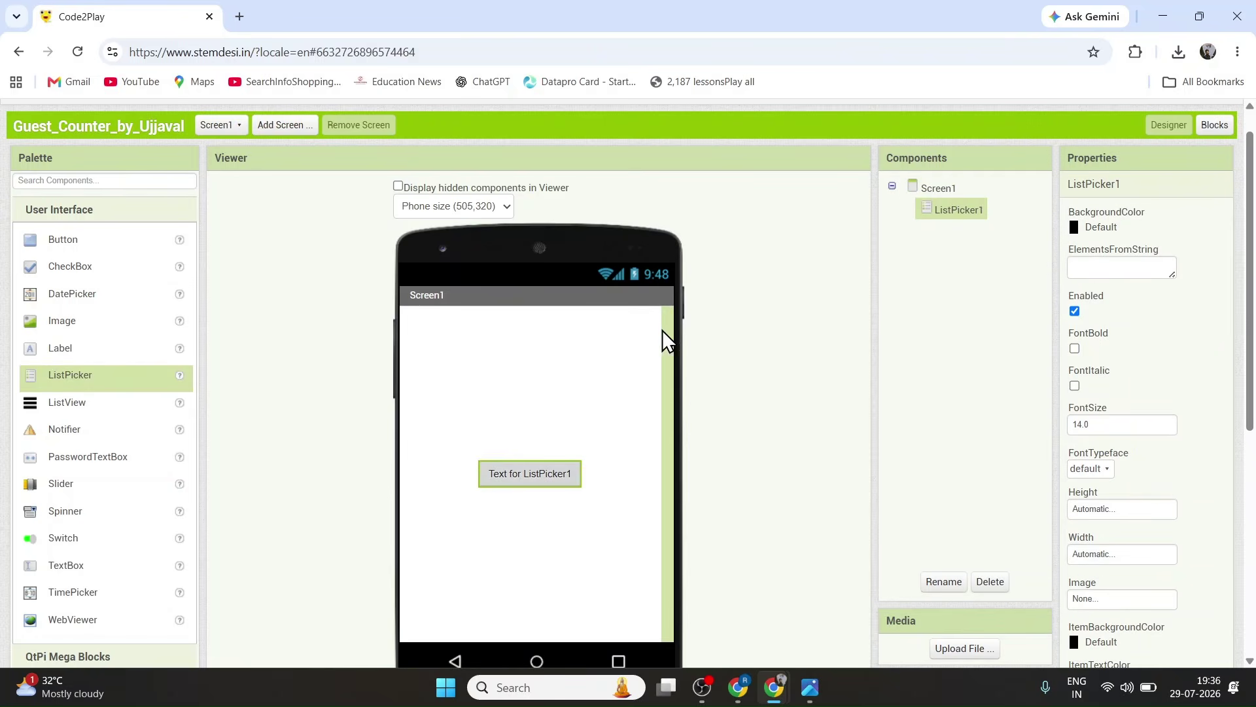
# Change Screen1's AlignHorizontal to Left : 1 and AlignVertical to Top : 1.
pyautogui.click(952, 195)
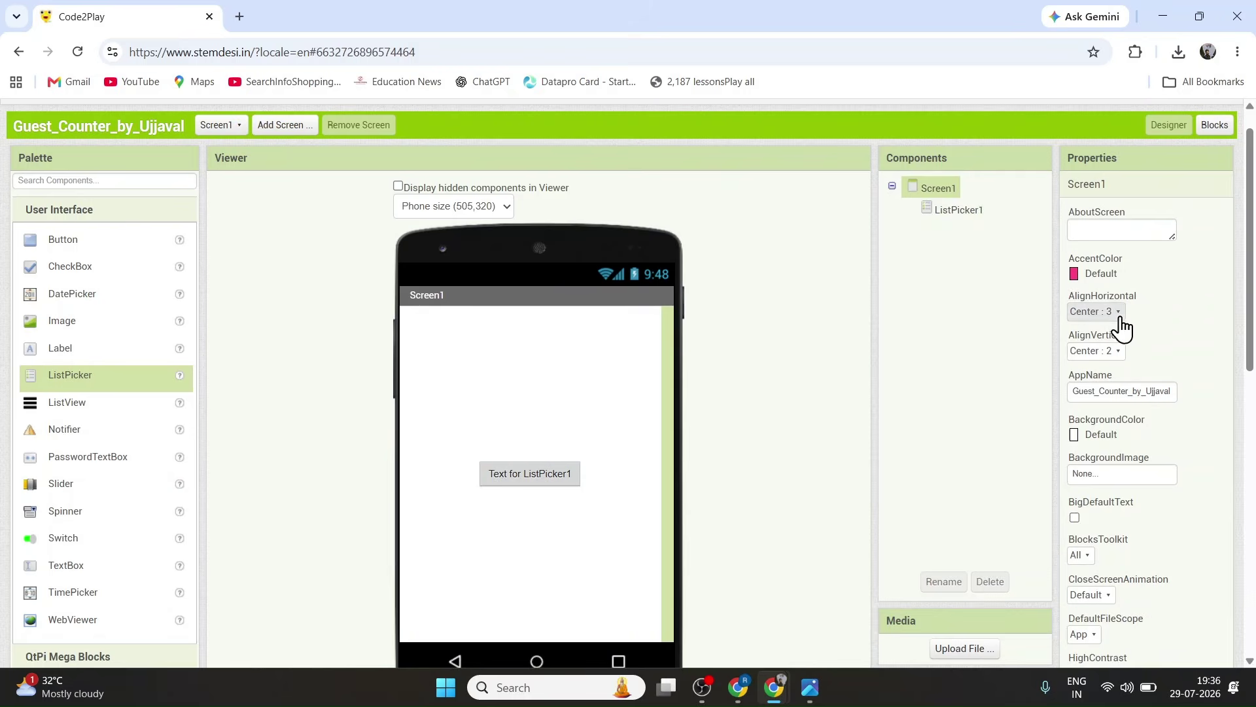
pyautogui.click(1118, 312)
pyautogui.click(1111, 336)
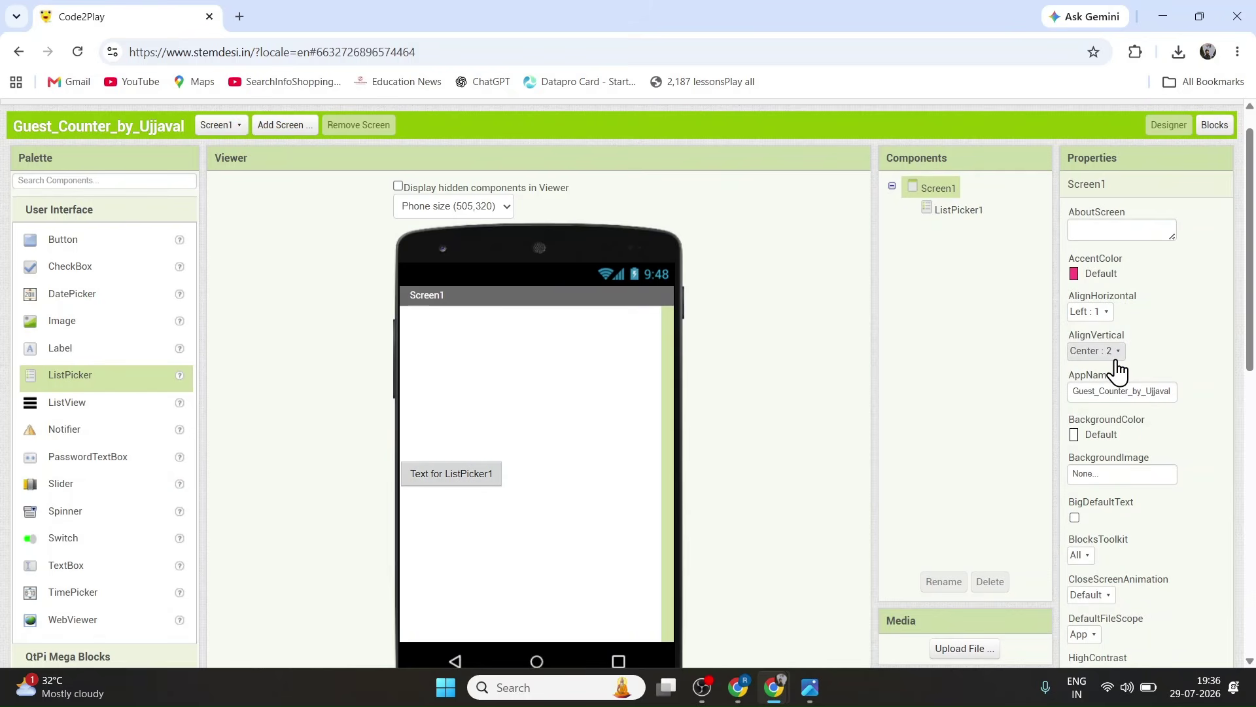
pyautogui.click(1112, 352)
pyautogui.click(1111, 376)
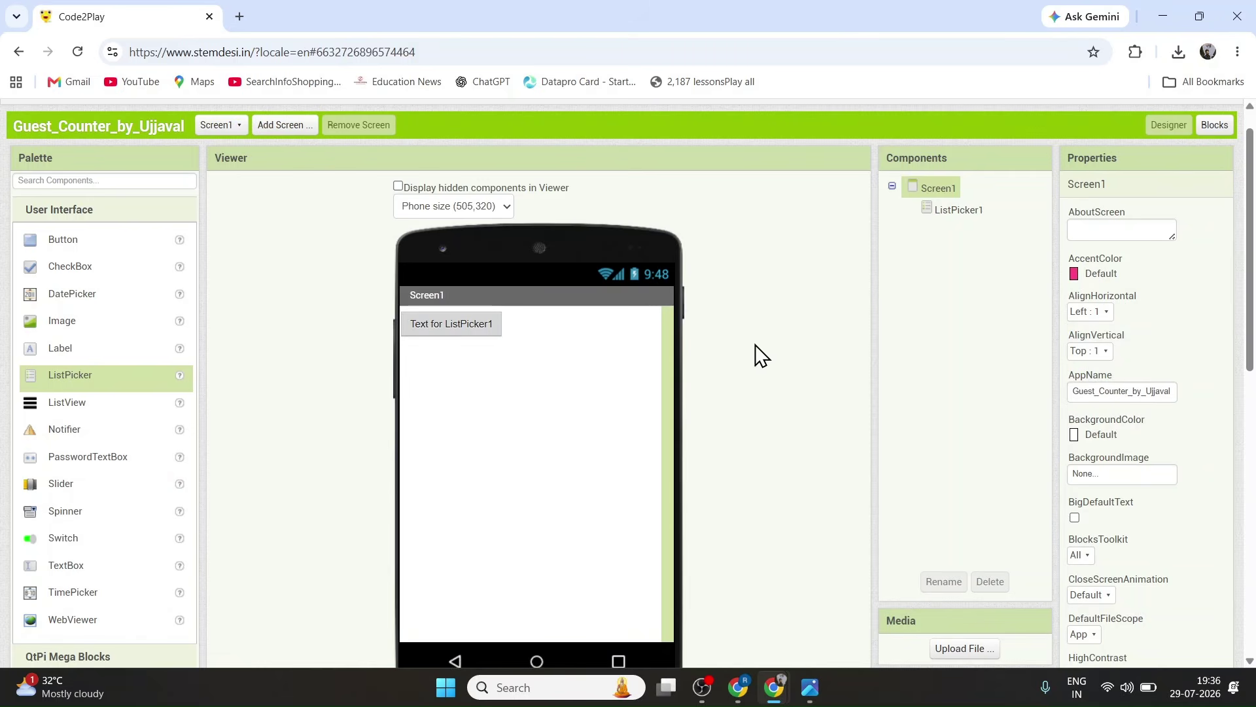
# Set Screen1's AlignHorizontal to Center : 3 and AlignVertical to Center : 2 so the ListPicker is centred.
pyautogui.click(1116, 314)
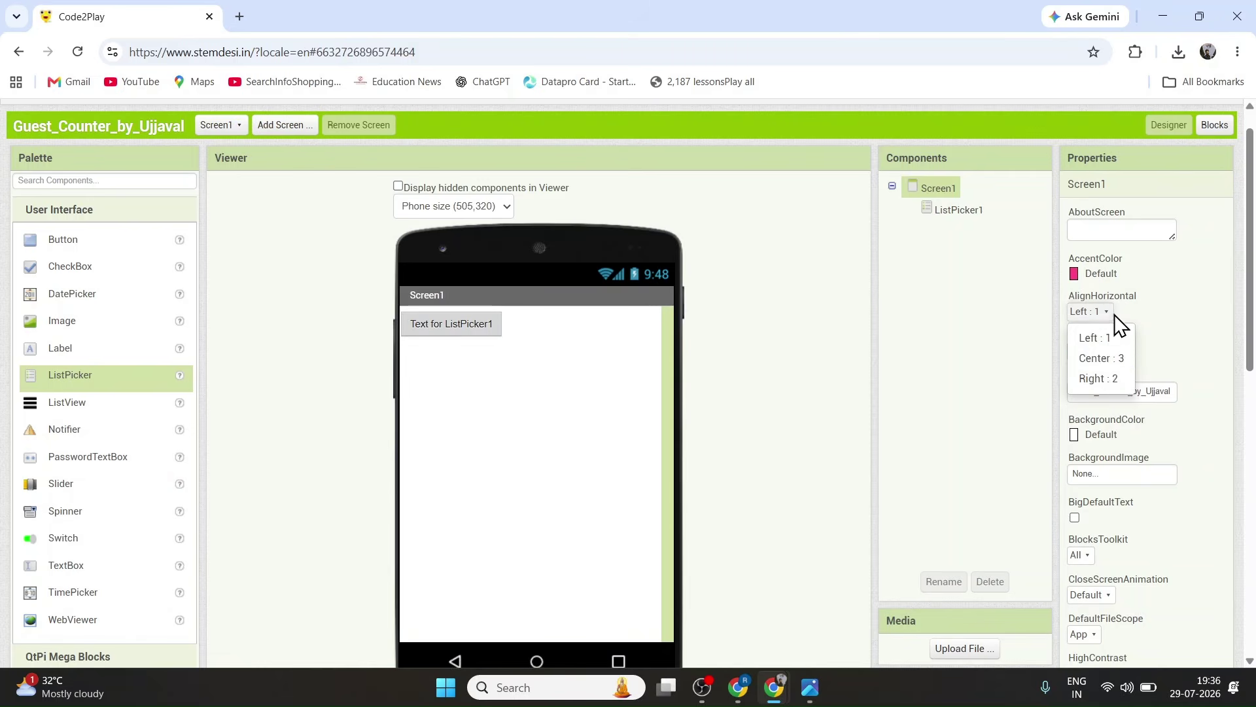
pyautogui.click(1107, 359)
pyautogui.click(1104, 354)
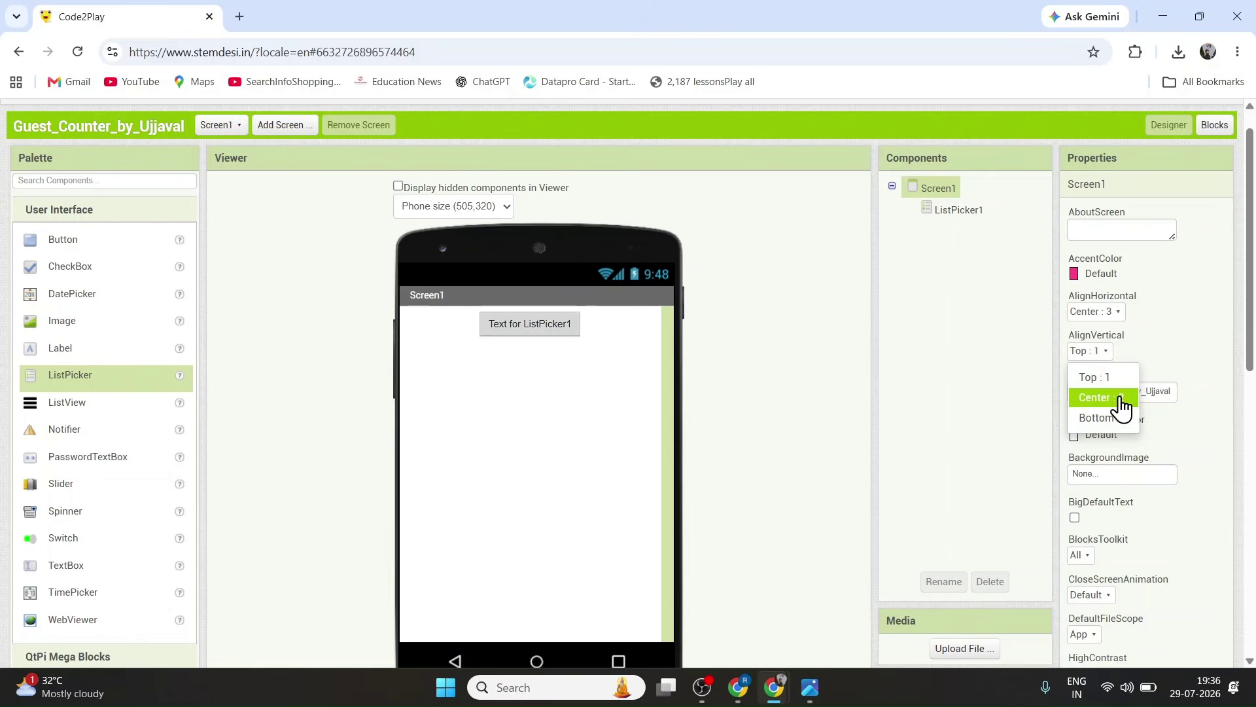
pyautogui.click(1116, 398)
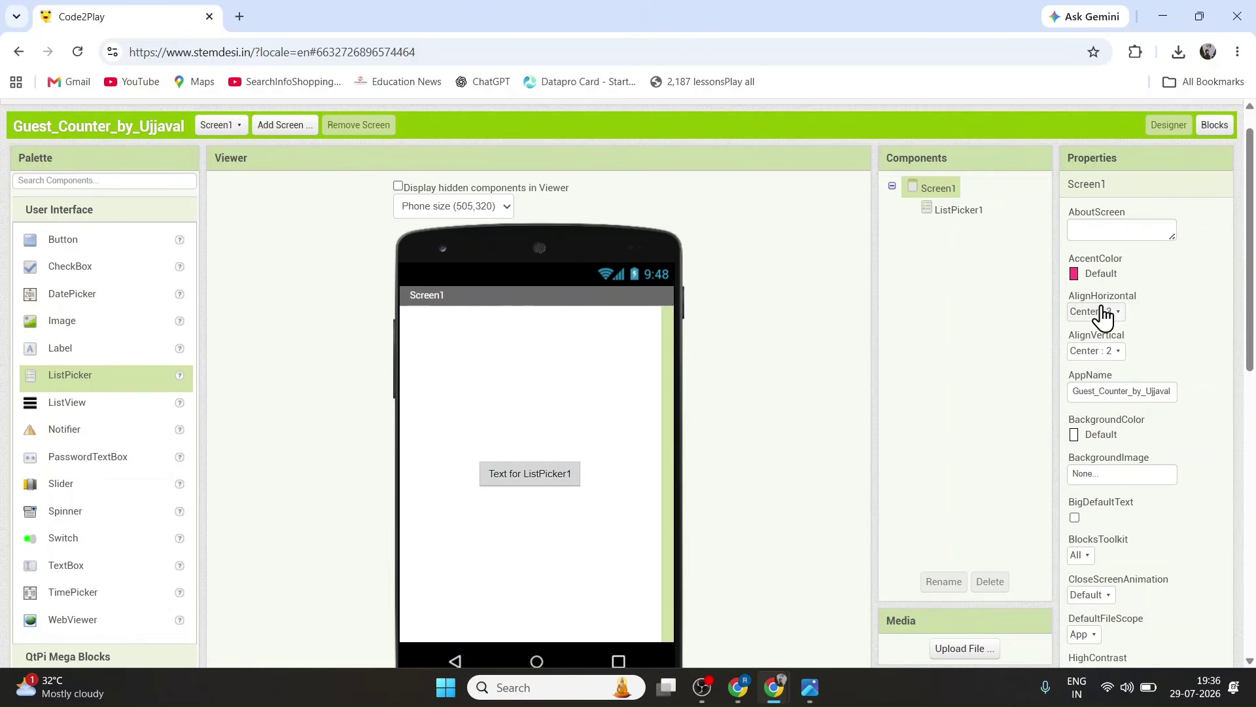
# Delete the ListPicker from Screen1 and confirm the deletion.
pyautogui.click(510, 481)
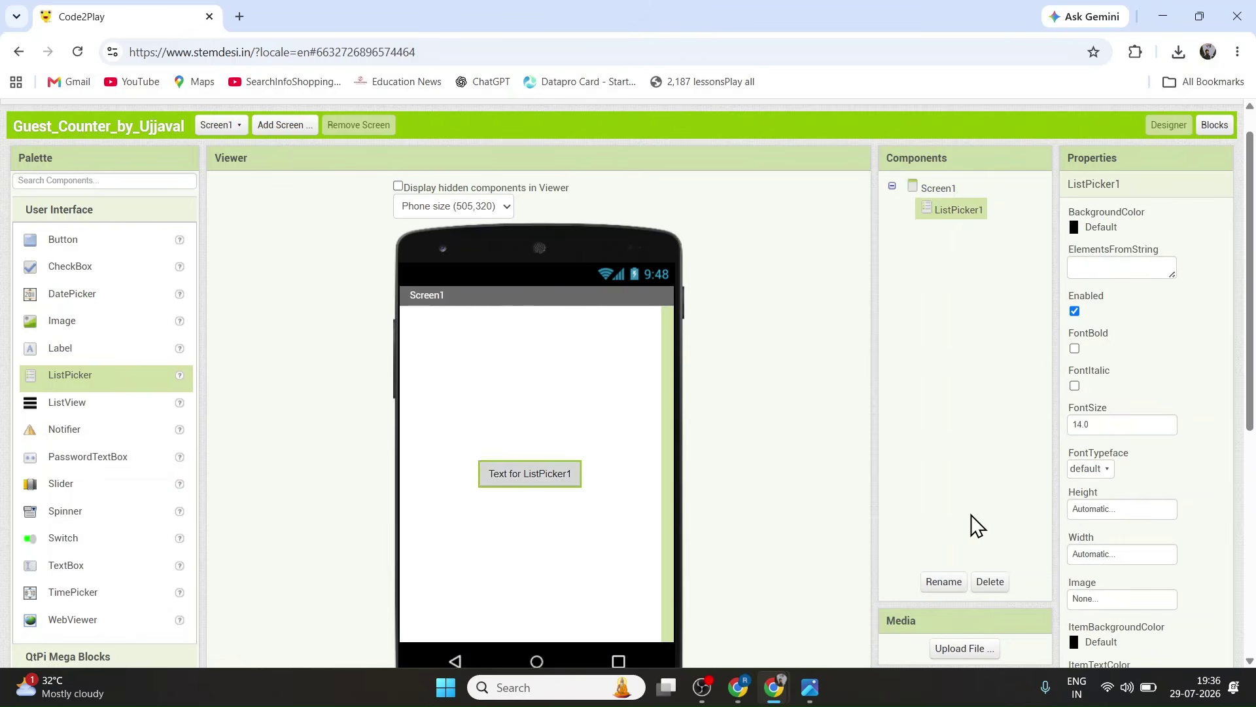
pyautogui.click(990, 582)
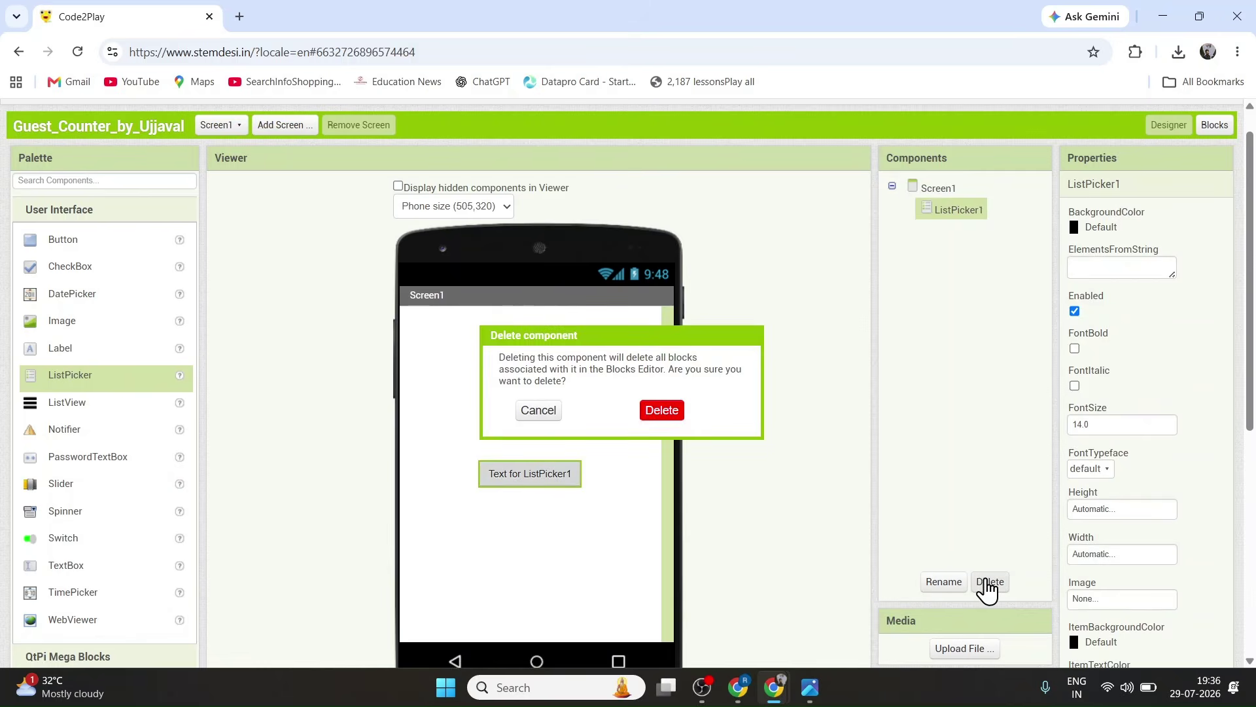
pyautogui.click(657, 418)
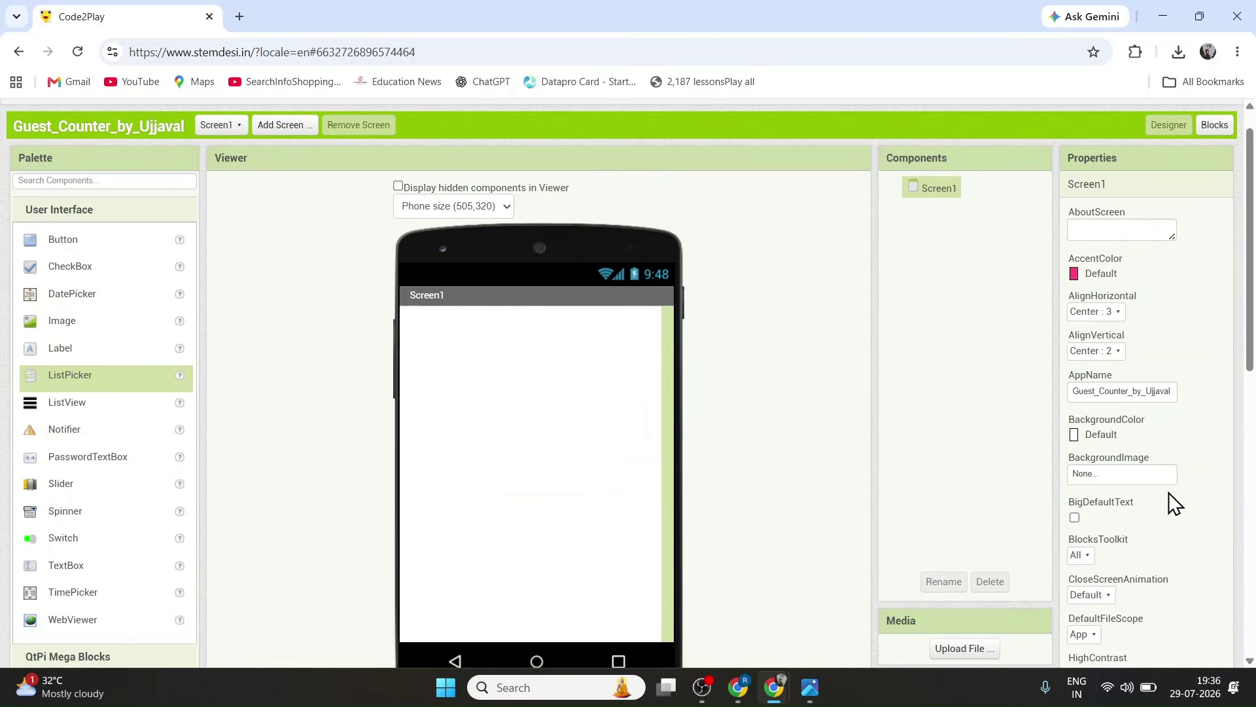
# Try Green as Screen1's BackgroundColor and replace it with Cyan.
pyautogui.scroll(1, 1042, 445)
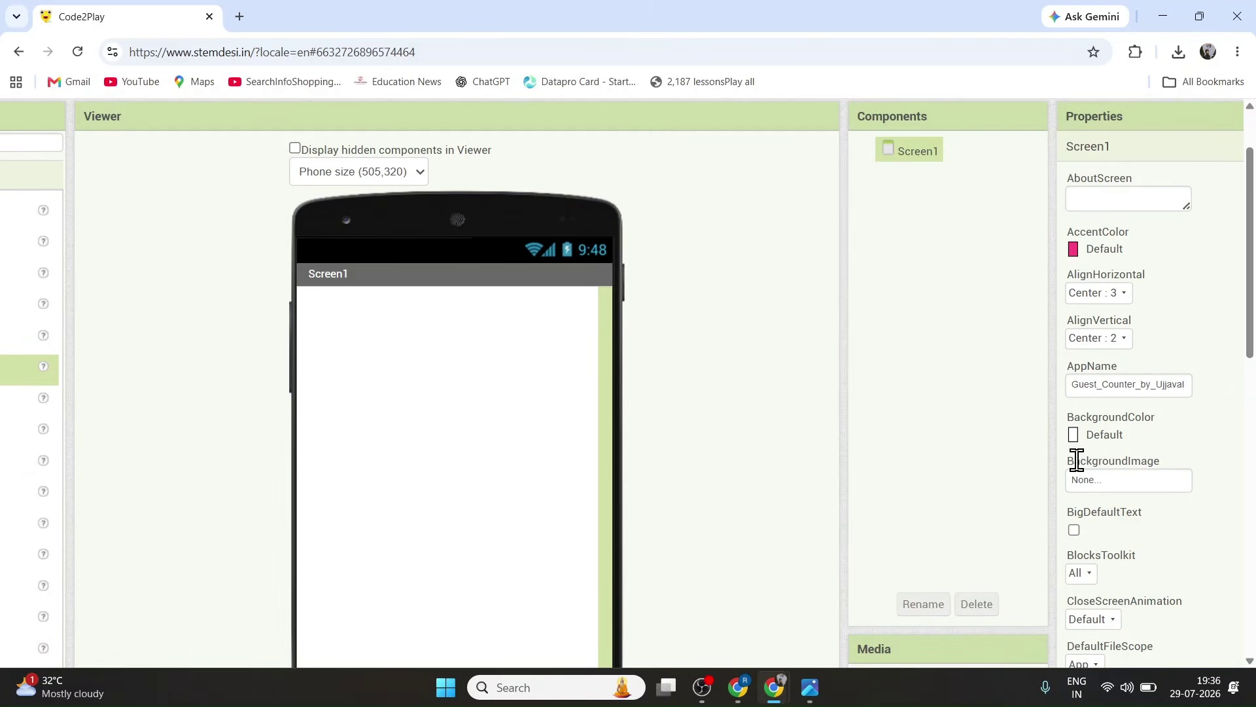
pyautogui.click(1073, 436)
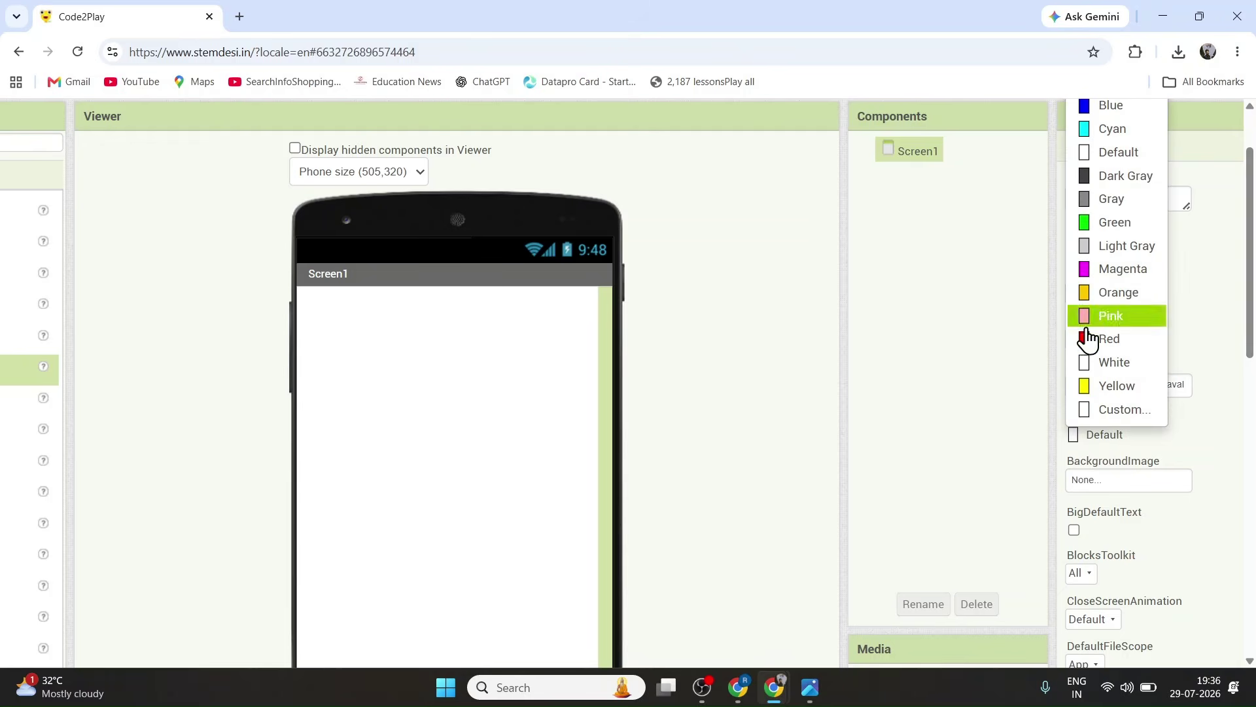
pyautogui.click(1091, 224)
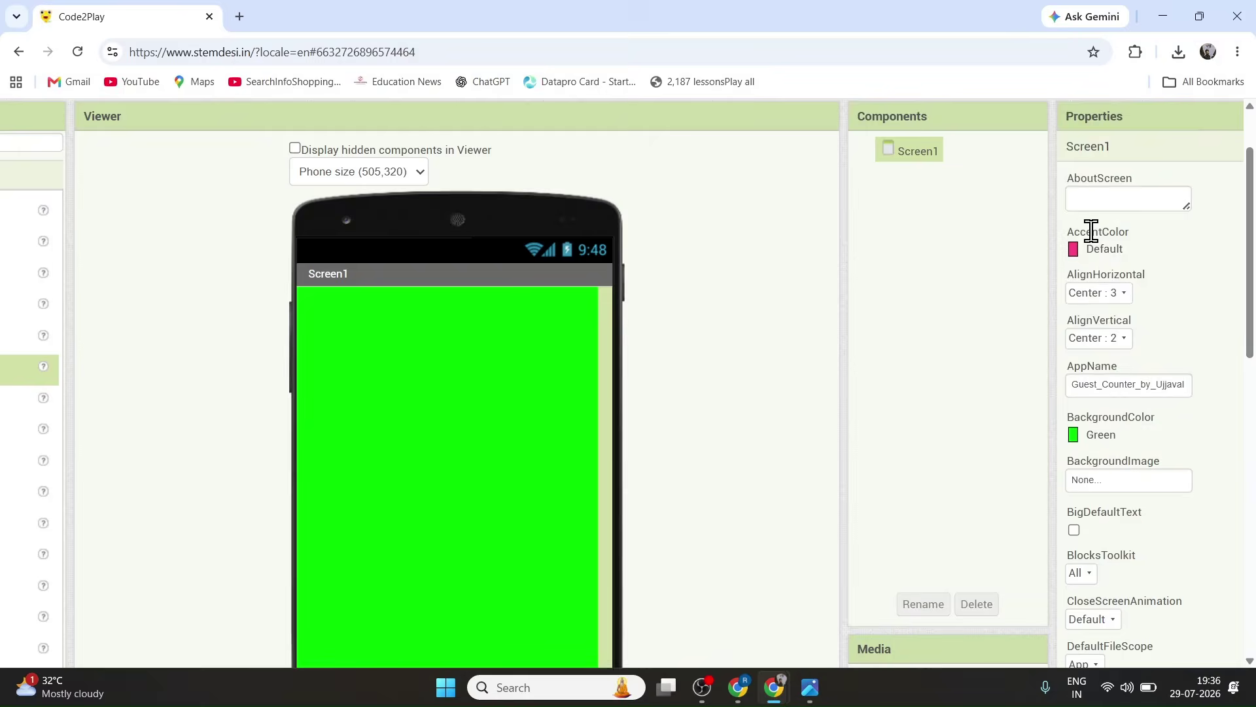
pyautogui.click(1073, 439)
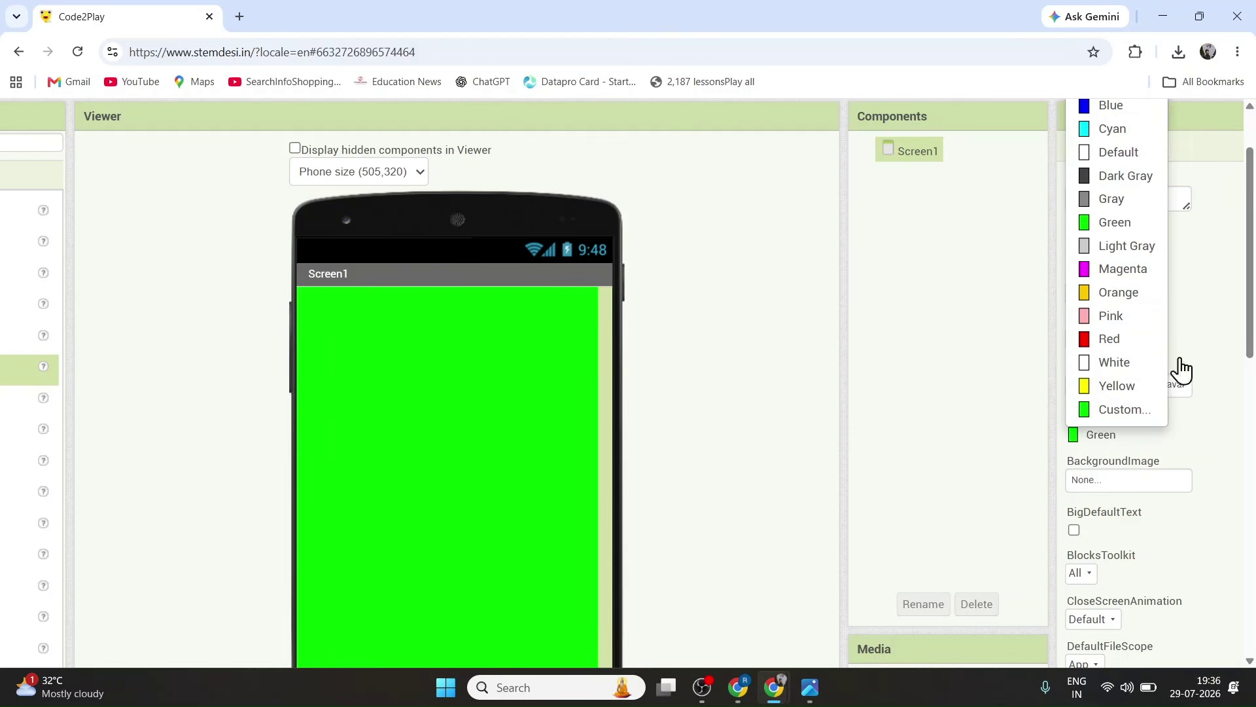
pyautogui.click(1130, 129)
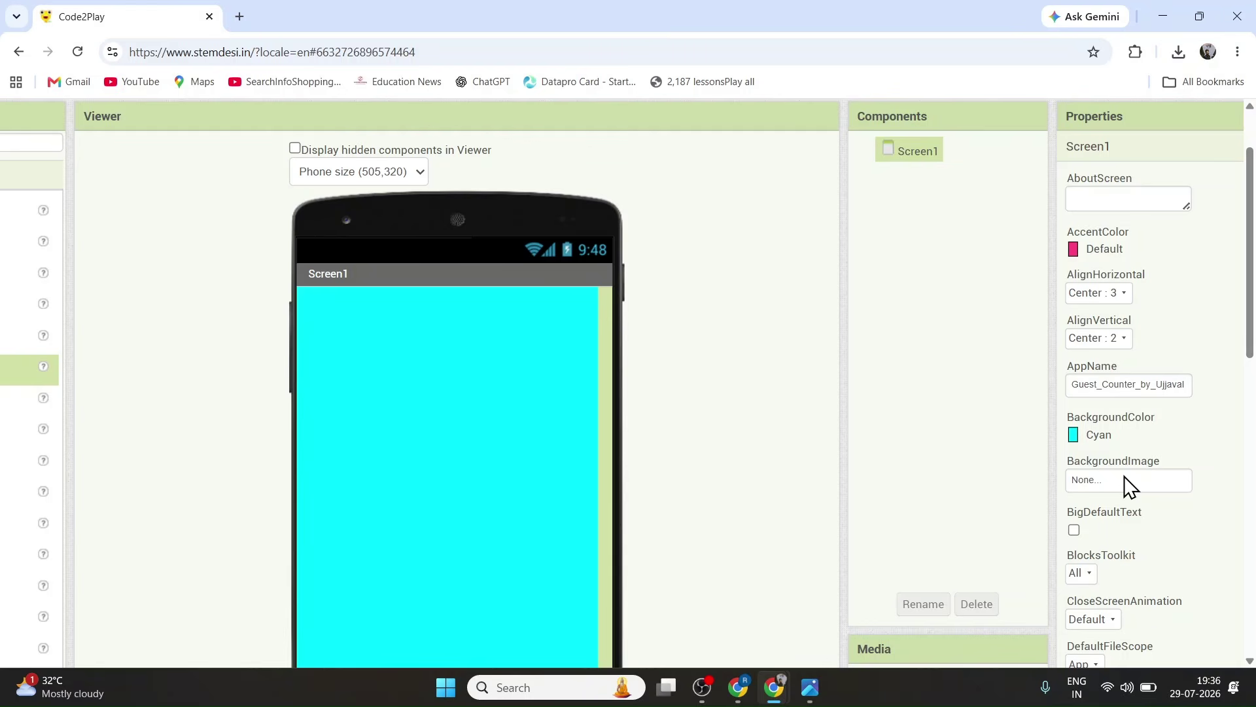
pyautogui.hotkey('ctrl', '-')
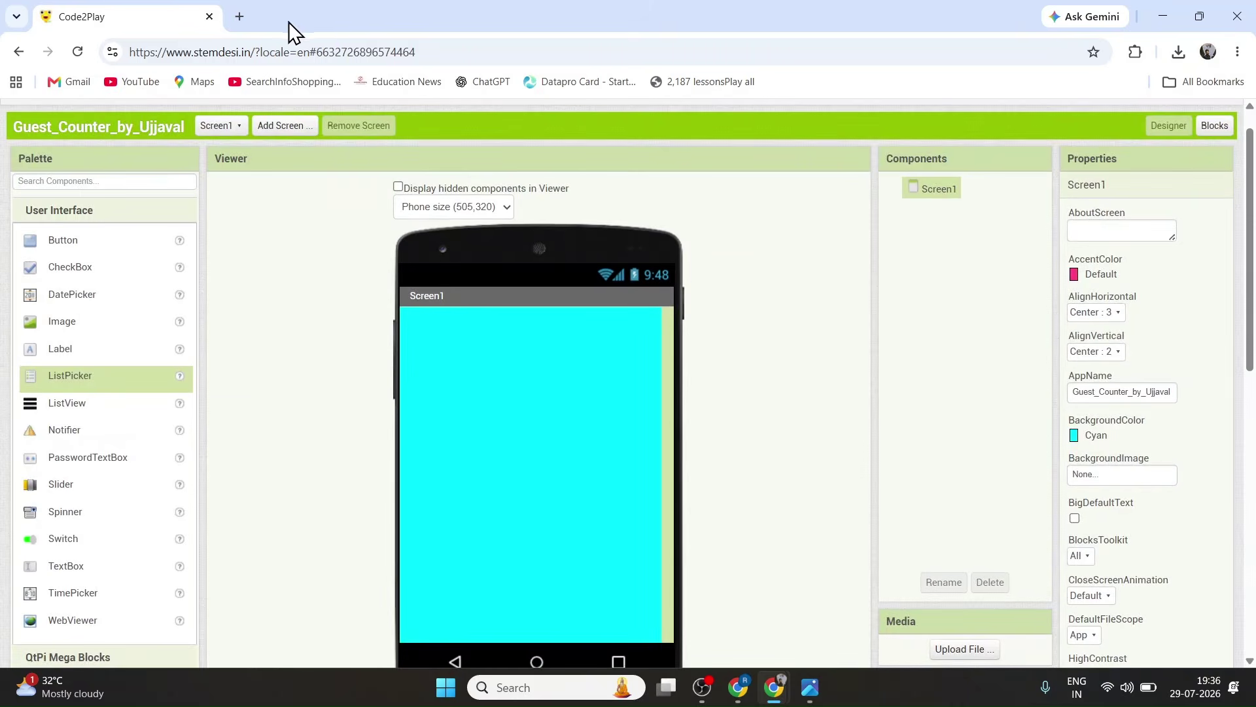
# Search Google in a new browser tab for "guest counter image for kids".
pyautogui.click(246, 19)
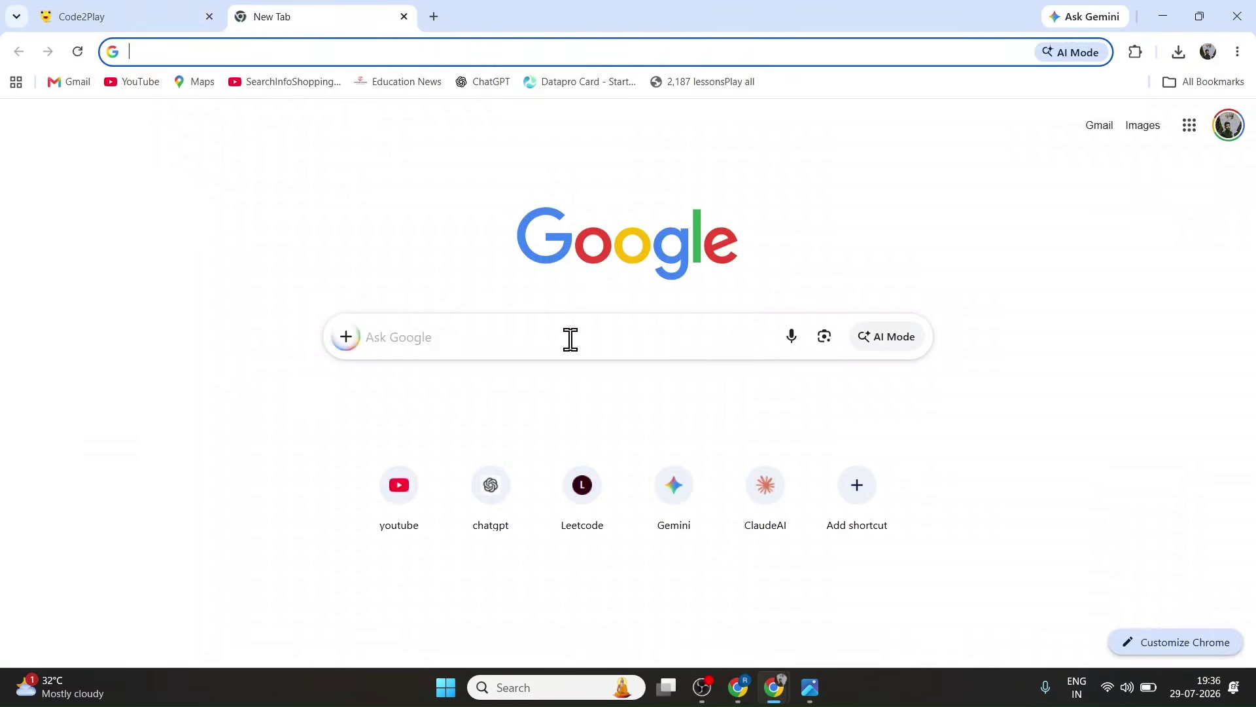
pyautogui.click(570, 339)
pyautogui.write('guest')
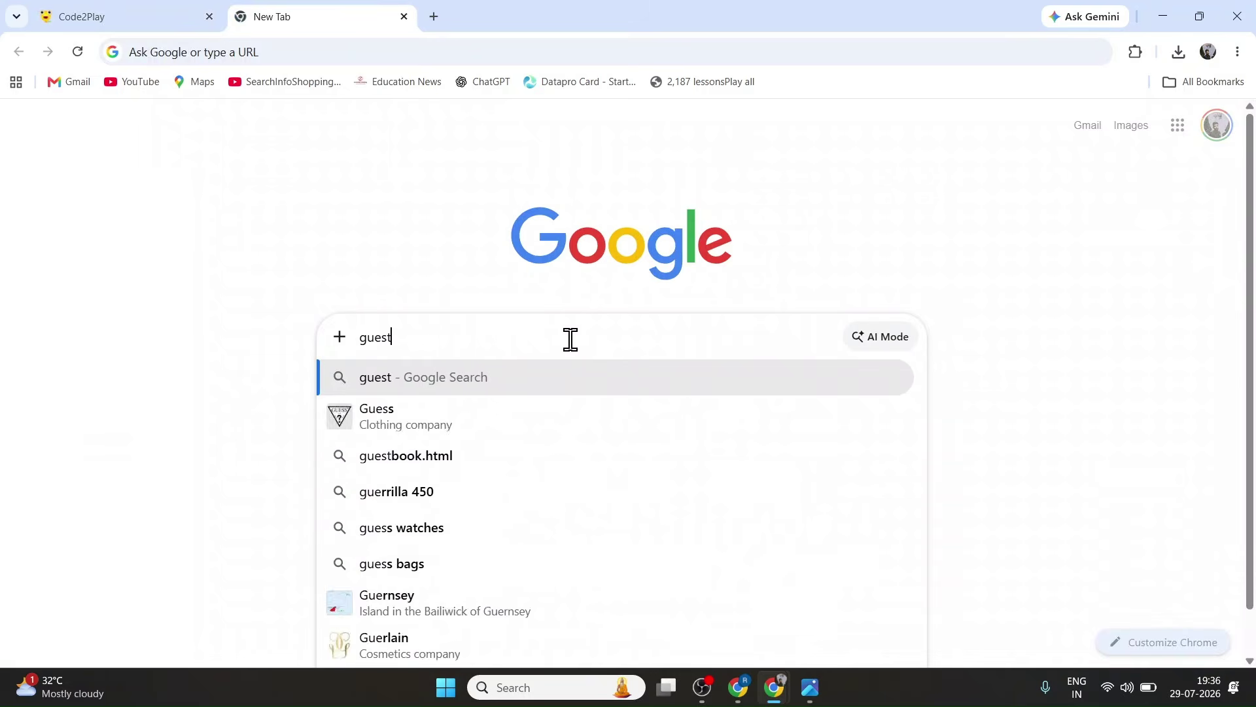
pyautogui.write(' counter i')
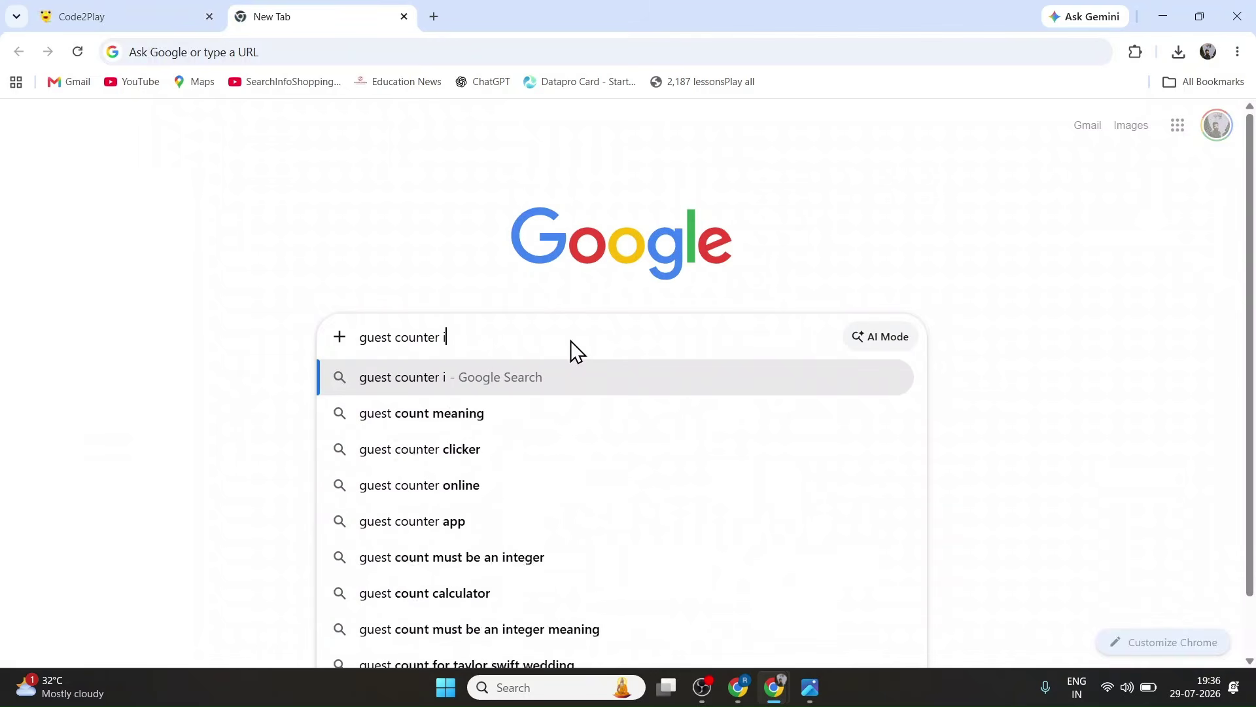
pyautogui.write('mage for kids')
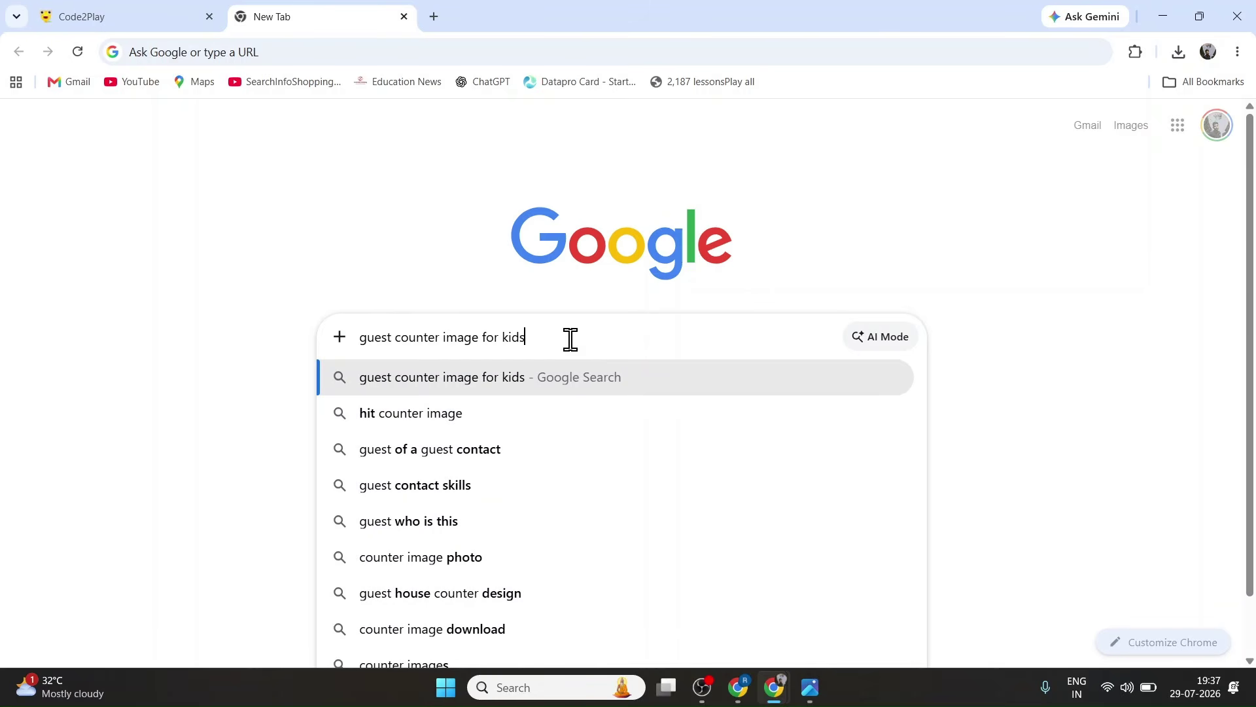
pyautogui.press('Return')
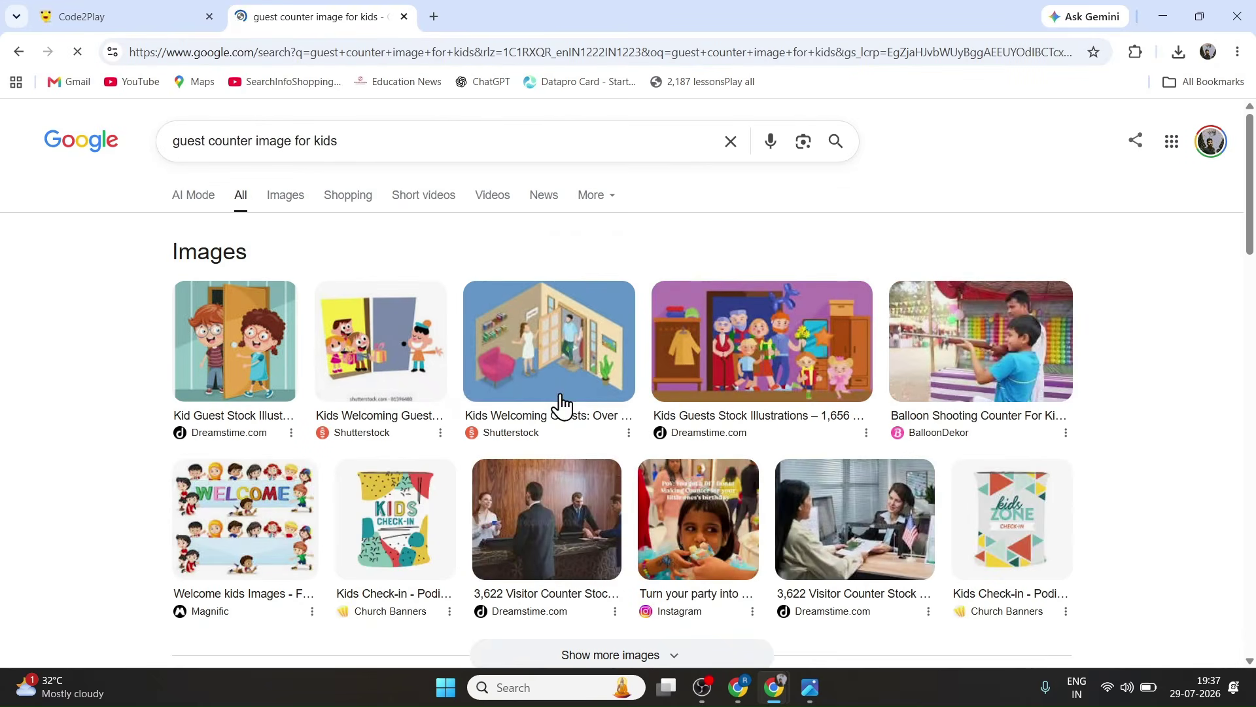
# Save the Dreamstime illustration of two kids at a door to the Desktop as download.jpeg and close the search tab.
pyautogui.rightClick(269, 335)
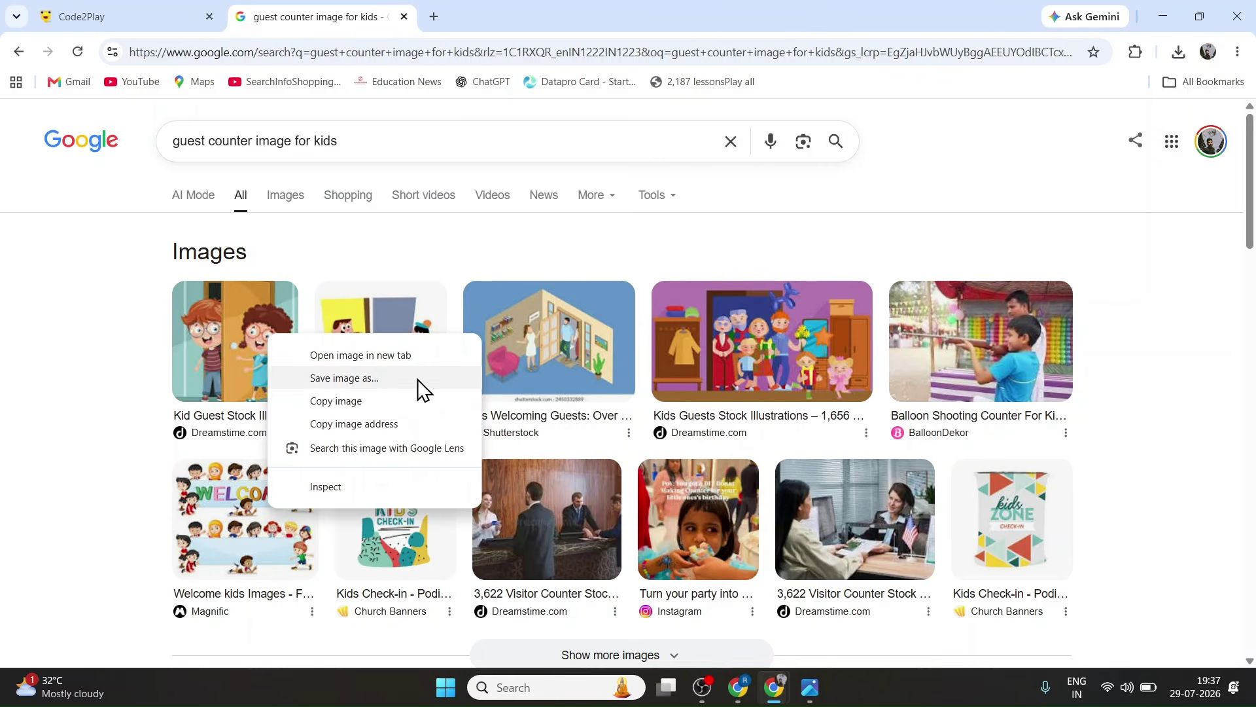
pyautogui.click(359, 384)
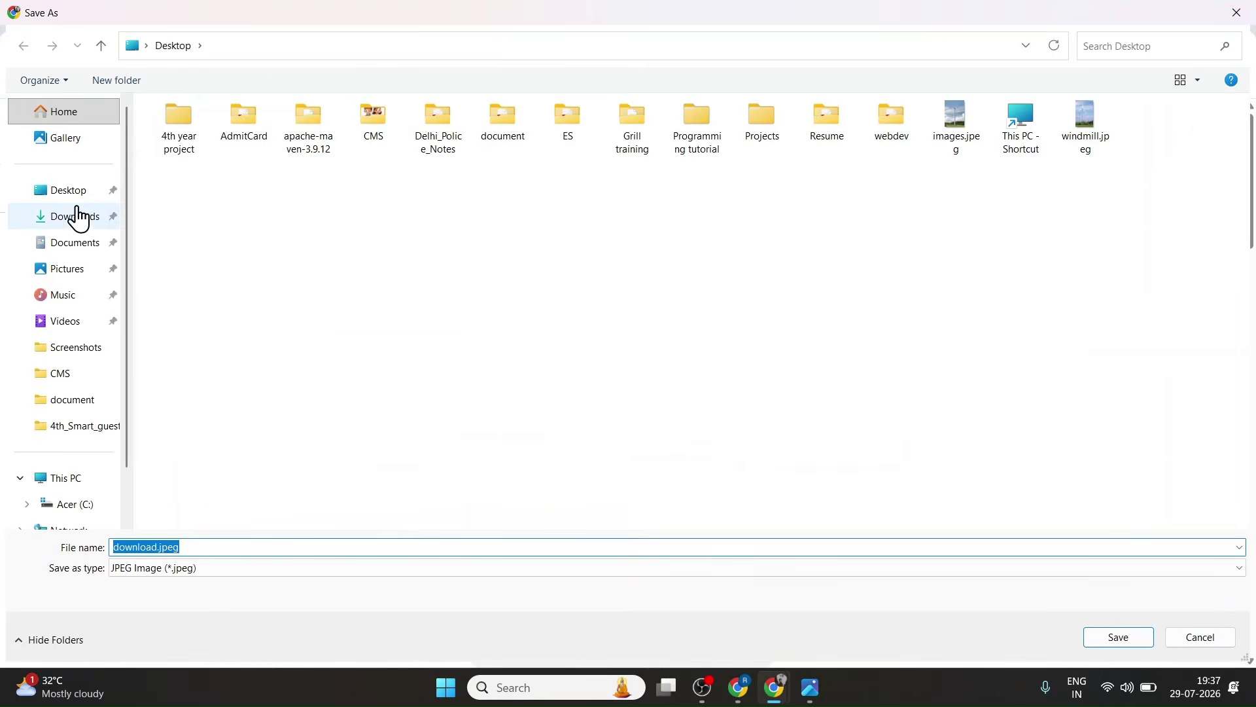
pyautogui.click(1149, 643)
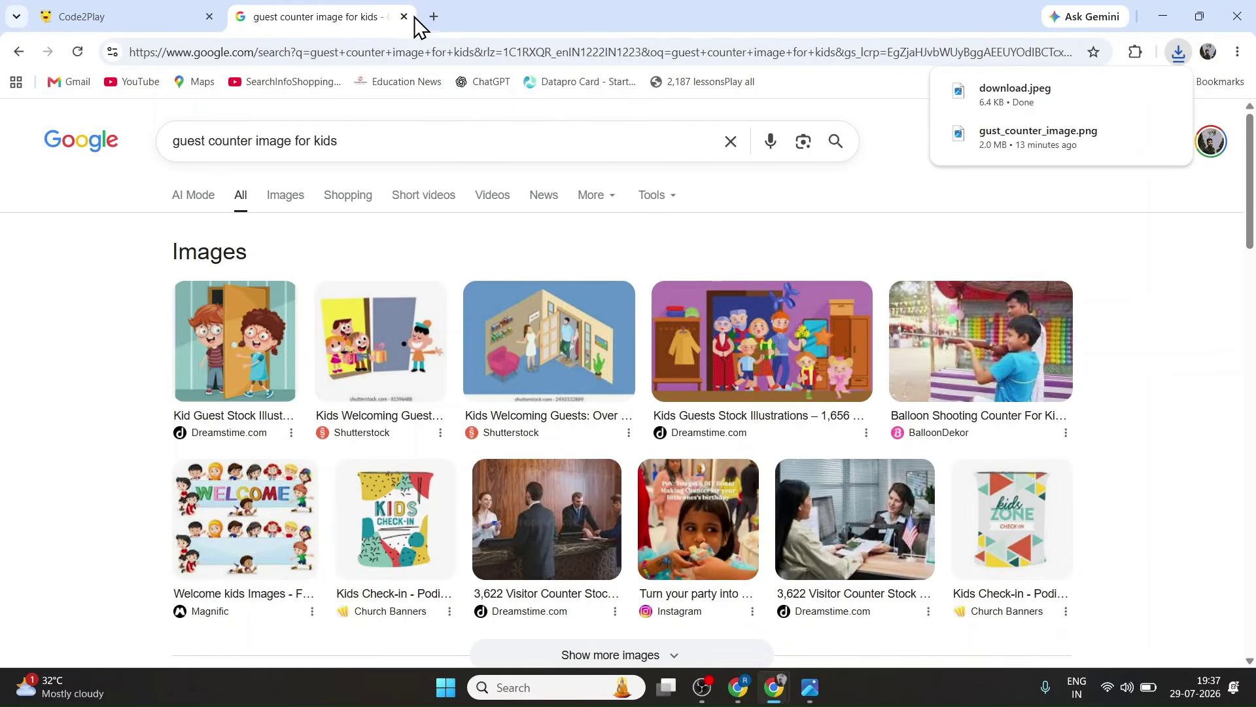
pyautogui.click(404, 16)
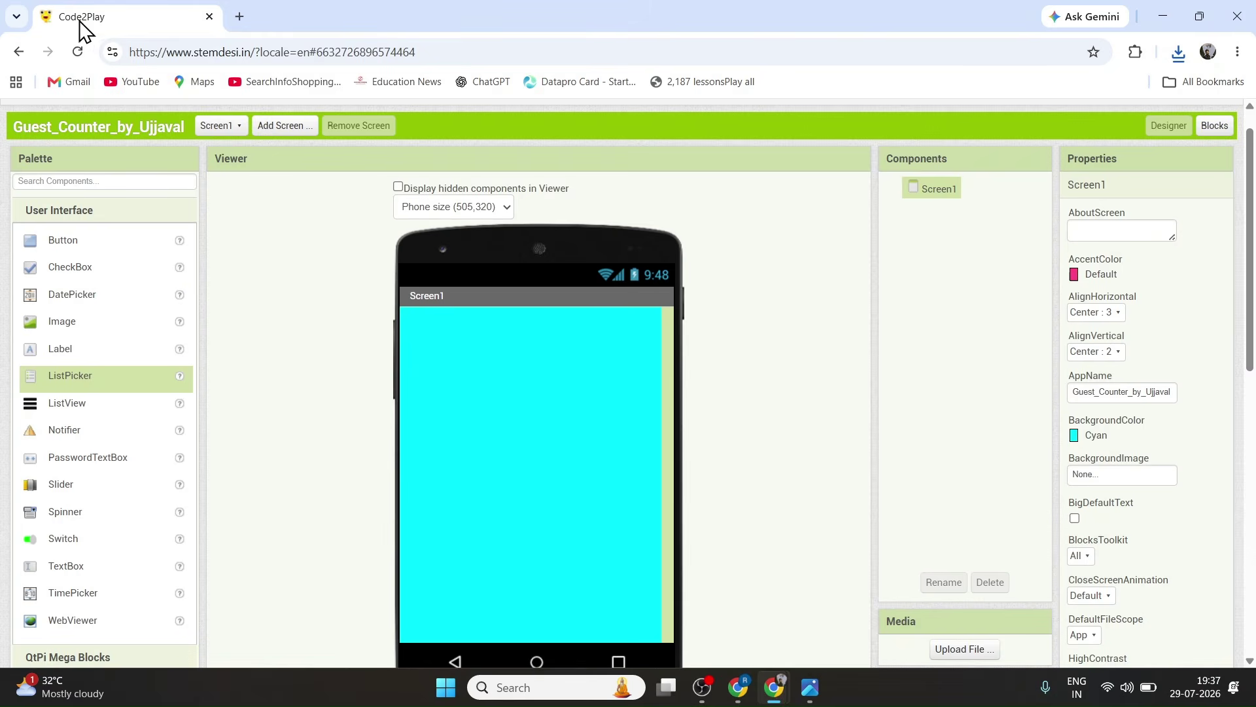
# Upload download.jpeg from the Desktop and use it as Screen1's BackgroundImage.
pyautogui.scroll(-1, 977, 477)
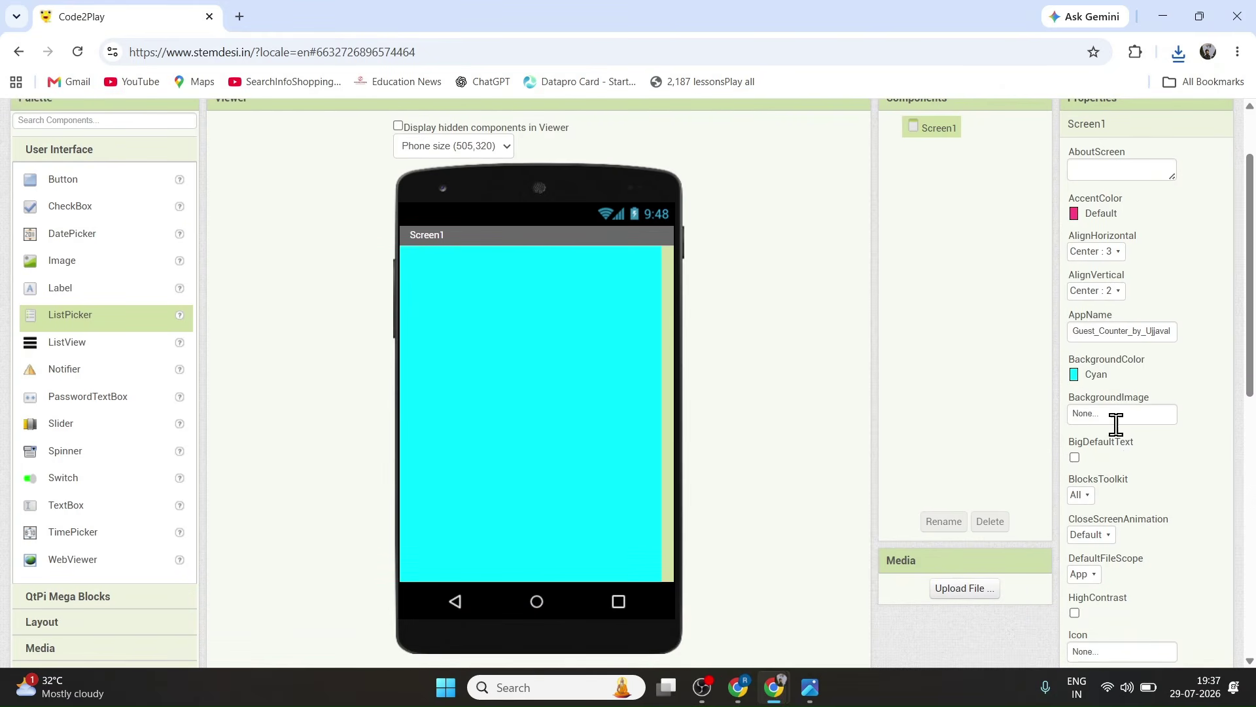
pyautogui.click(1121, 419)
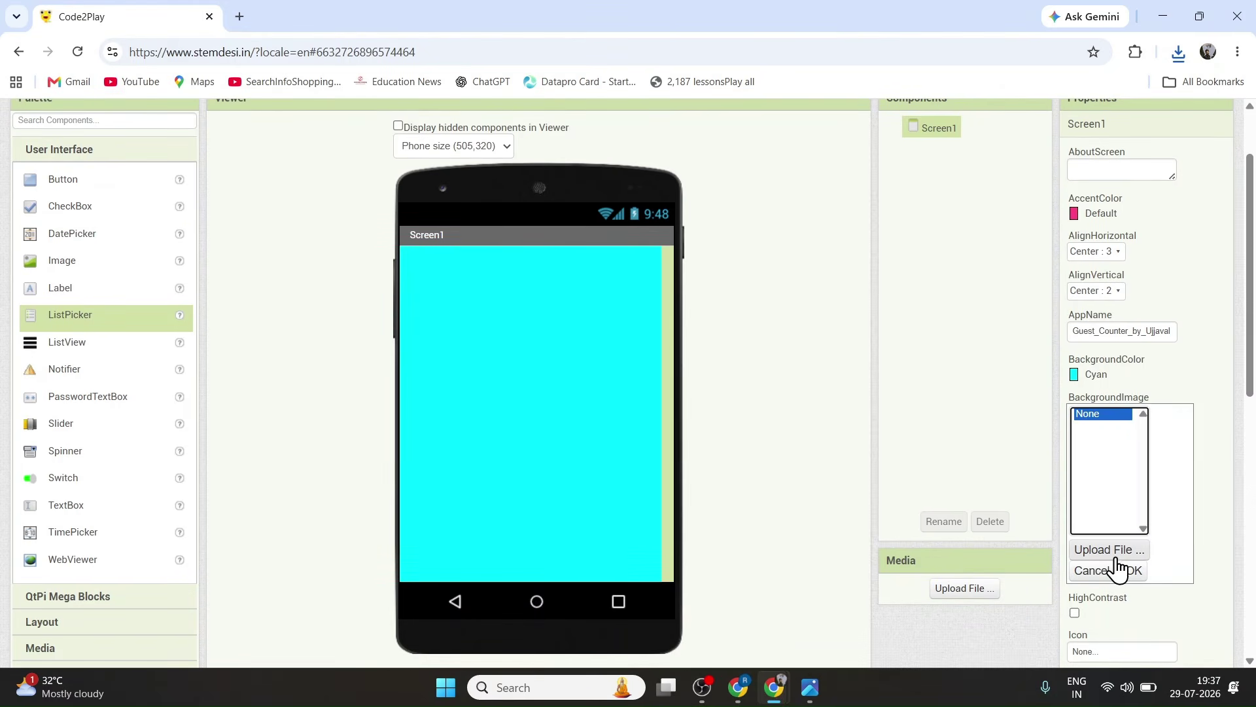
pyautogui.click(1112, 553)
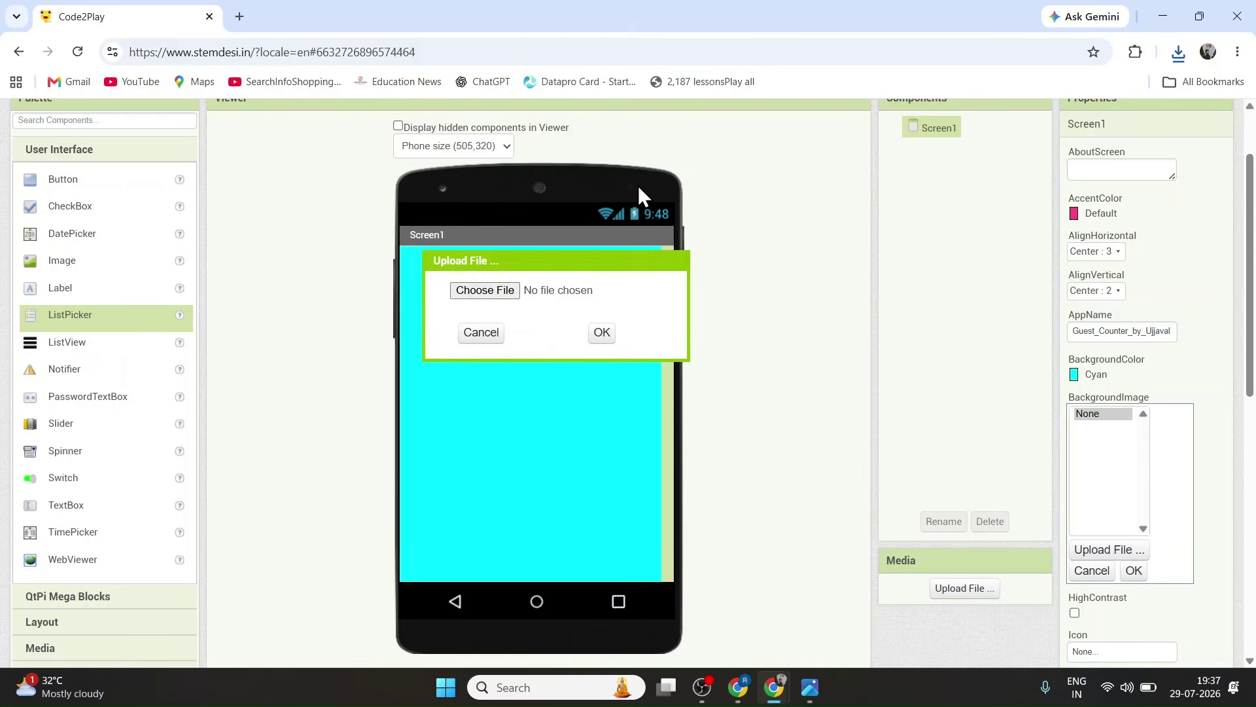
pyautogui.click(471, 289)
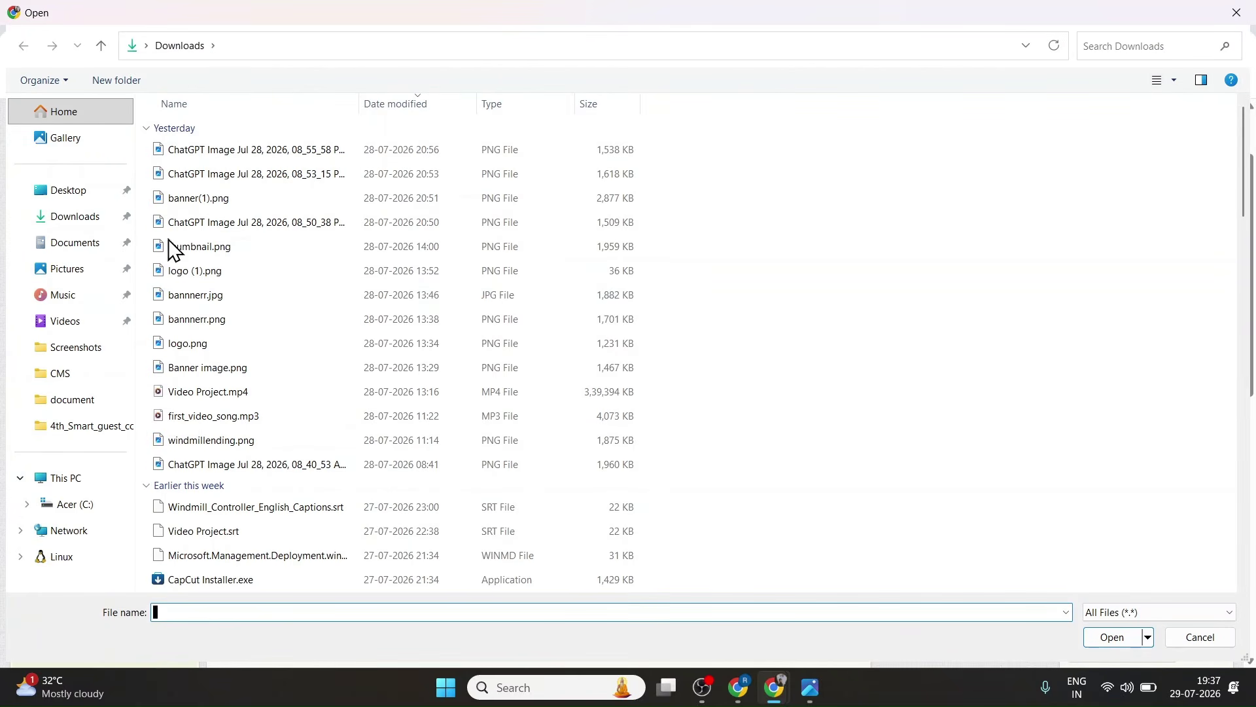
pyautogui.click(65, 195)
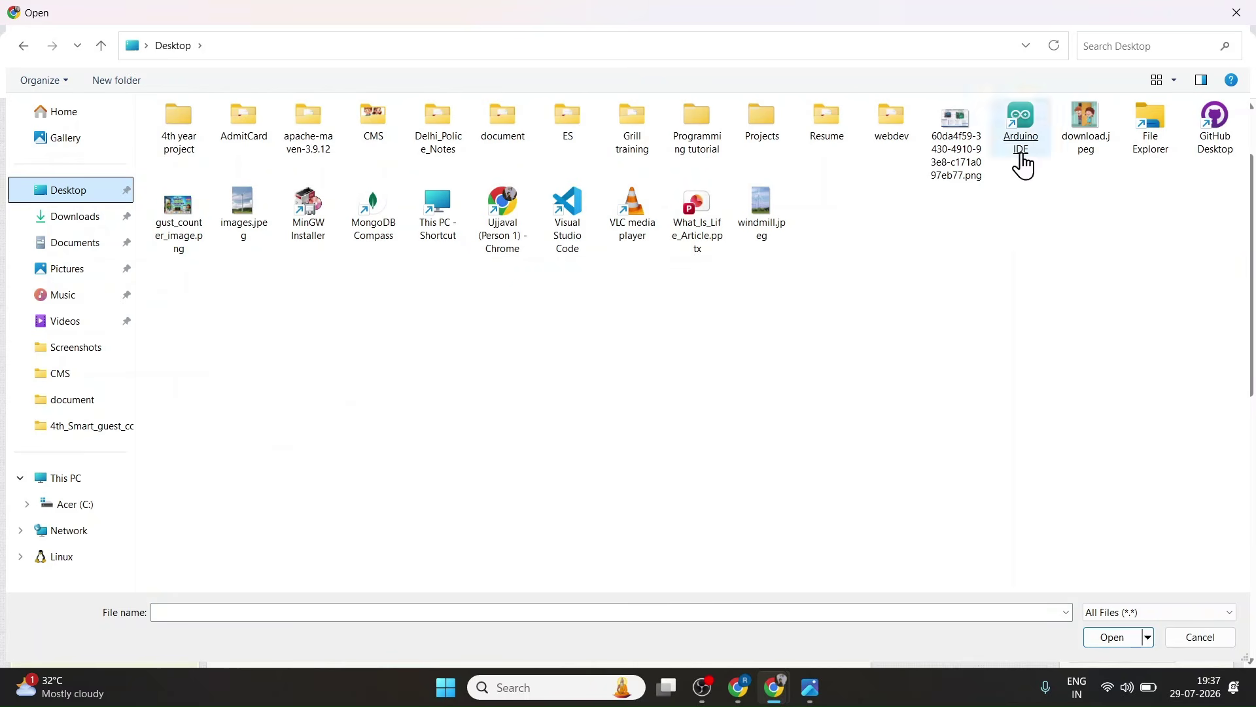
pyautogui.doubleClick(1081, 141)
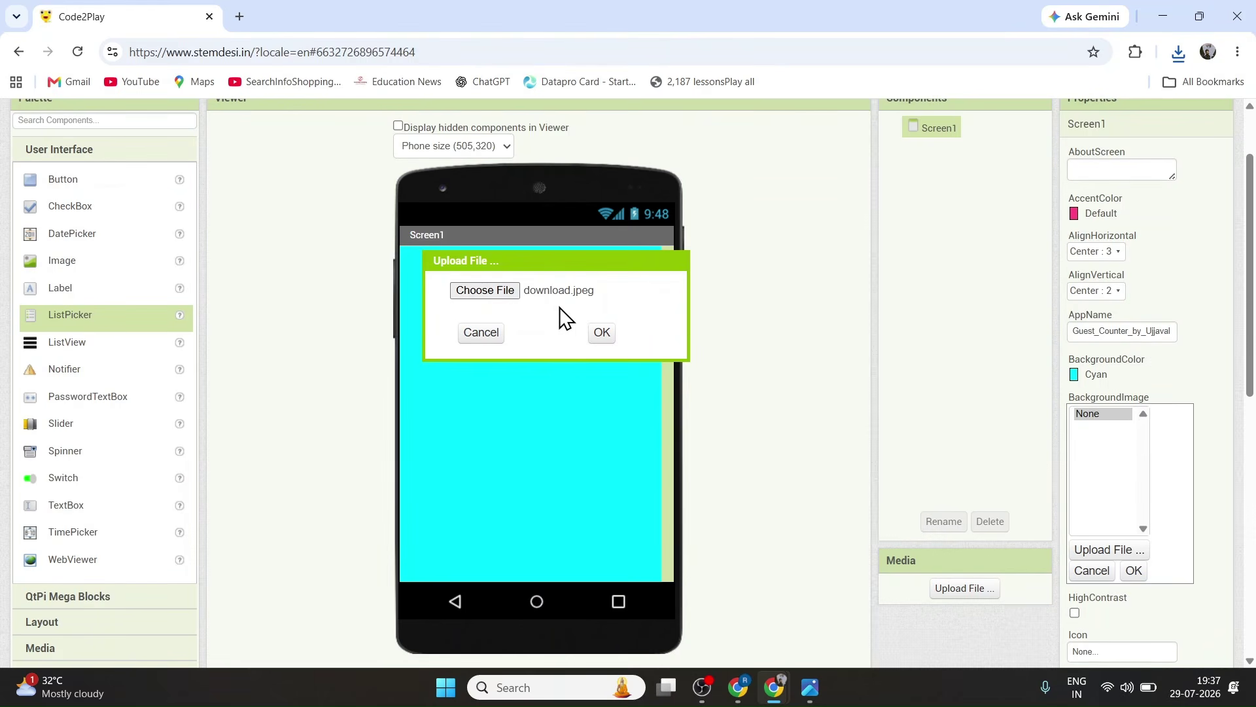
pyautogui.click(601, 334)
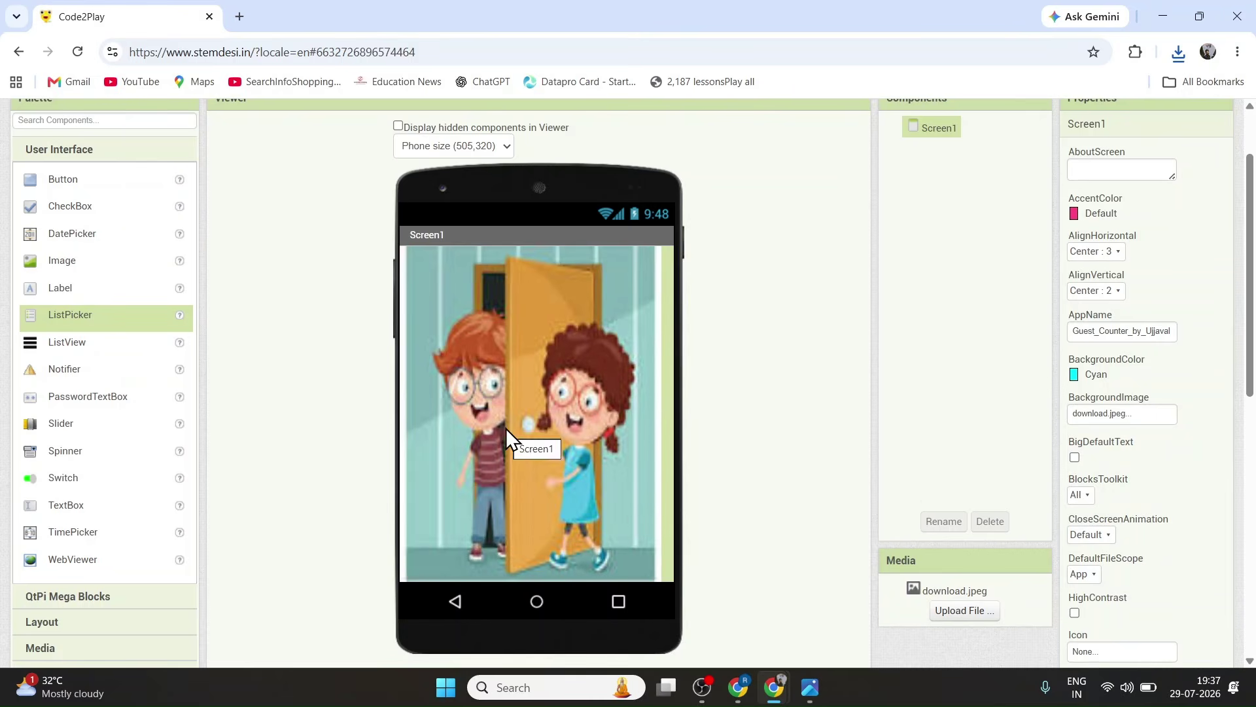
pyautogui.scroll(-1, 506, 428)
pyautogui.scroll(-1, 638, 437)
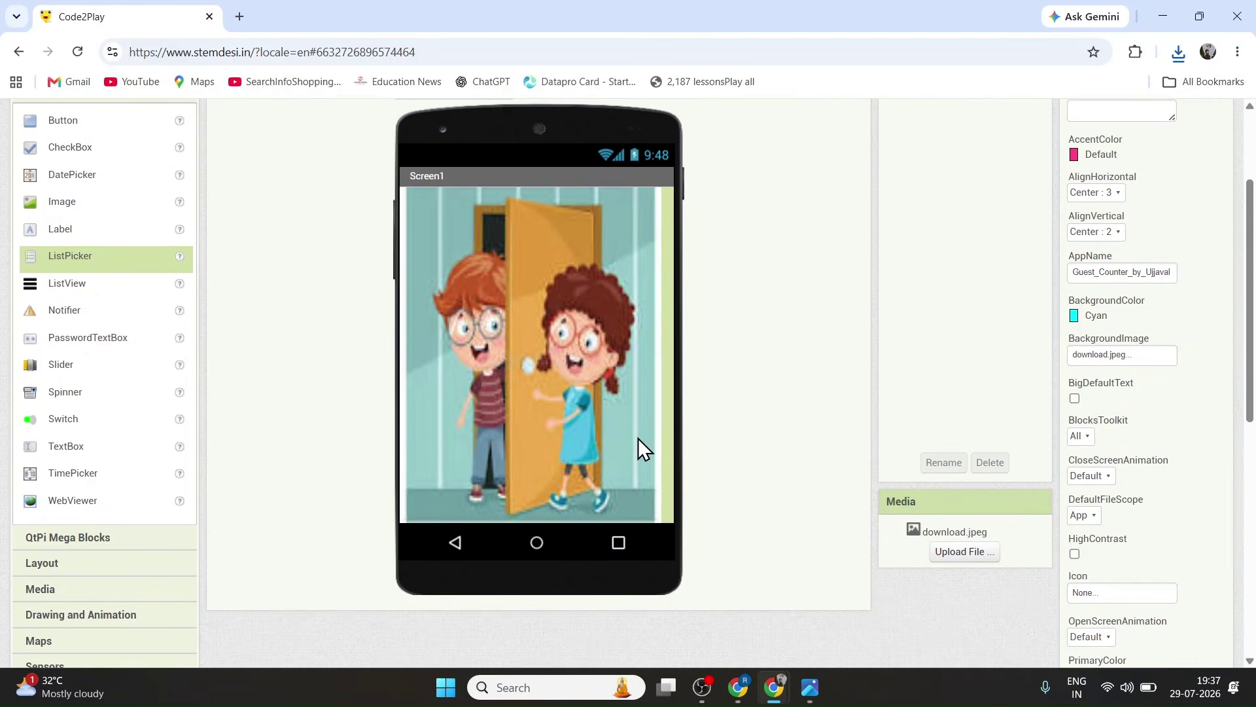
pyautogui.scroll(2, 638, 438)
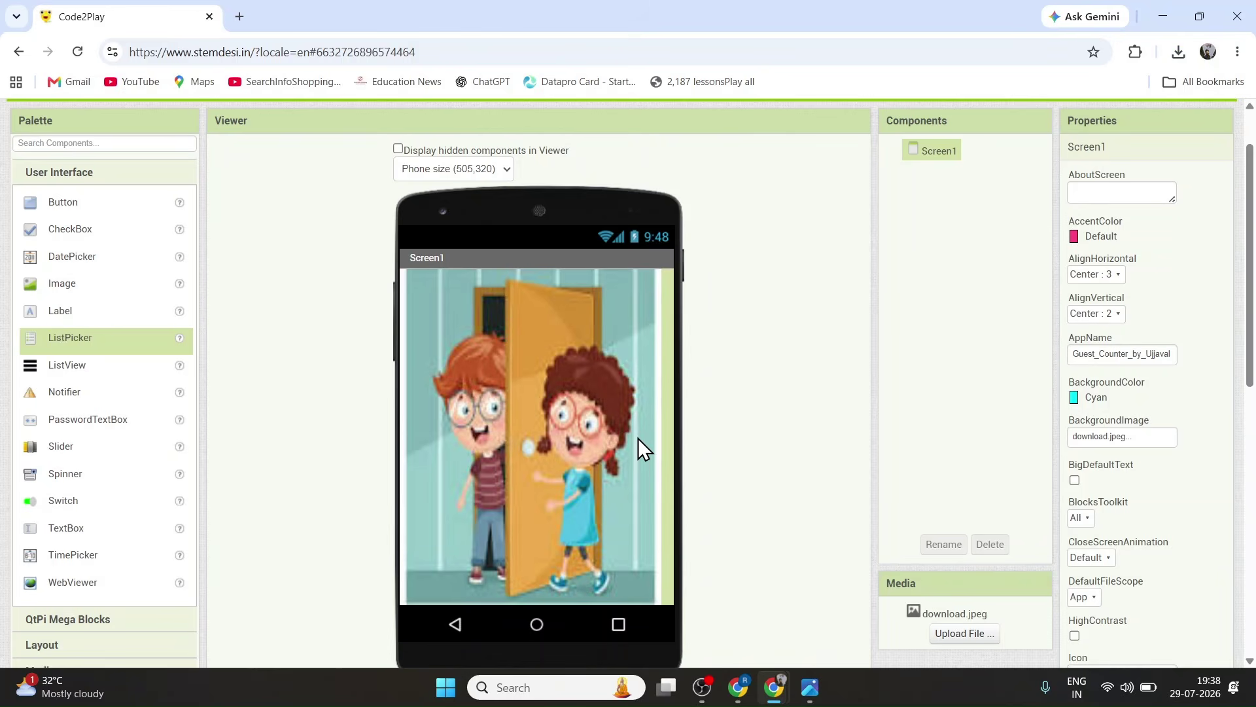
pyautogui.scroll(-1, 638, 437)
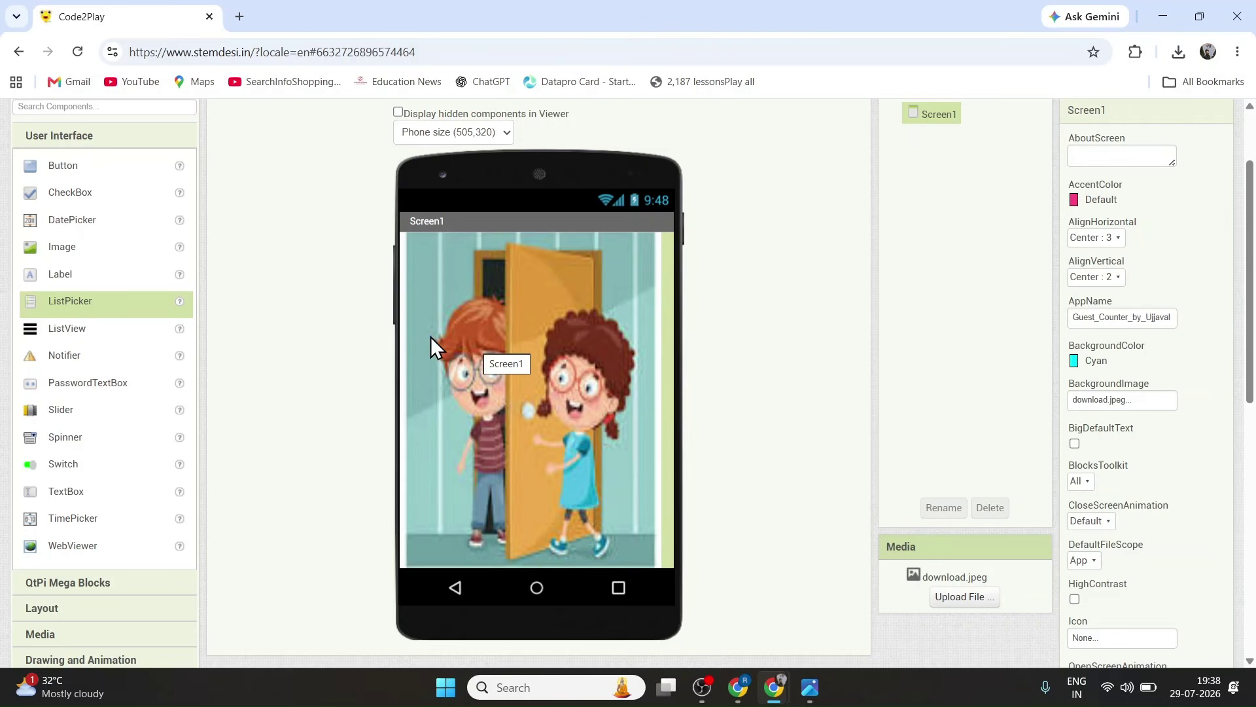
# Add a ListPicker to Screen1 over the background image and rename the component to Connect.
pyautogui.scroll(1, 164, 227)
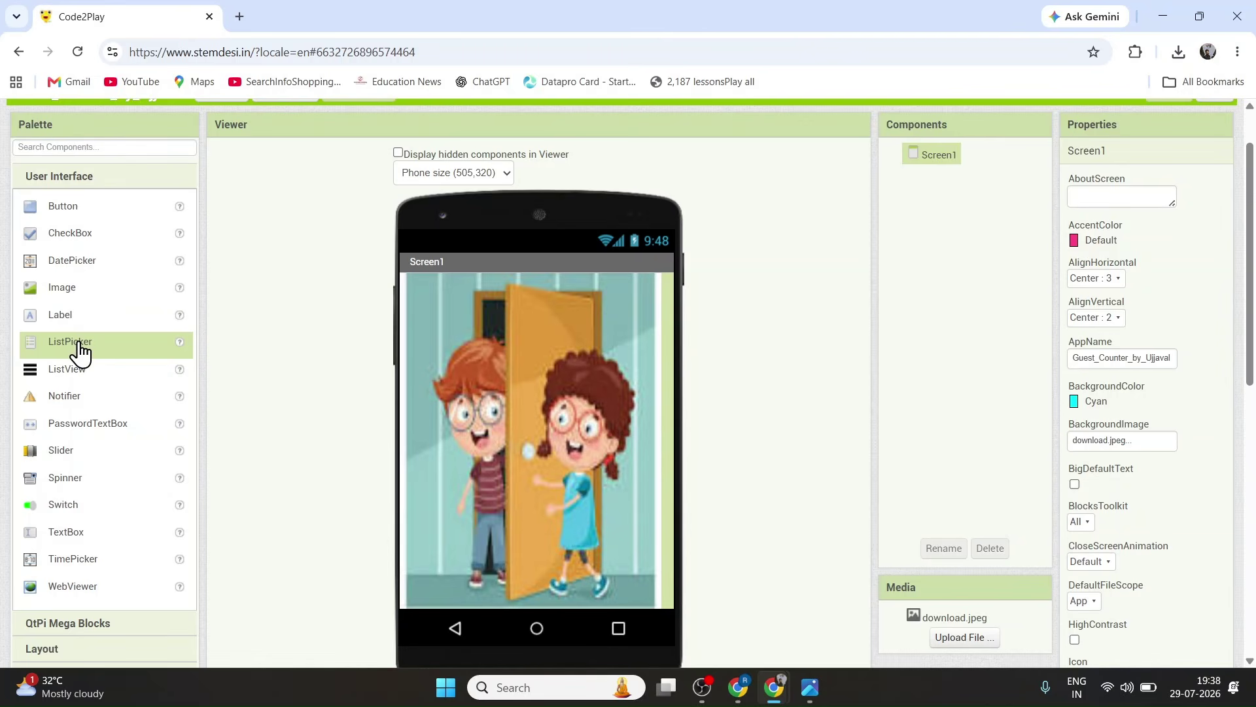
pyautogui.moveTo(82, 352); pyautogui.dragTo(470, 366)
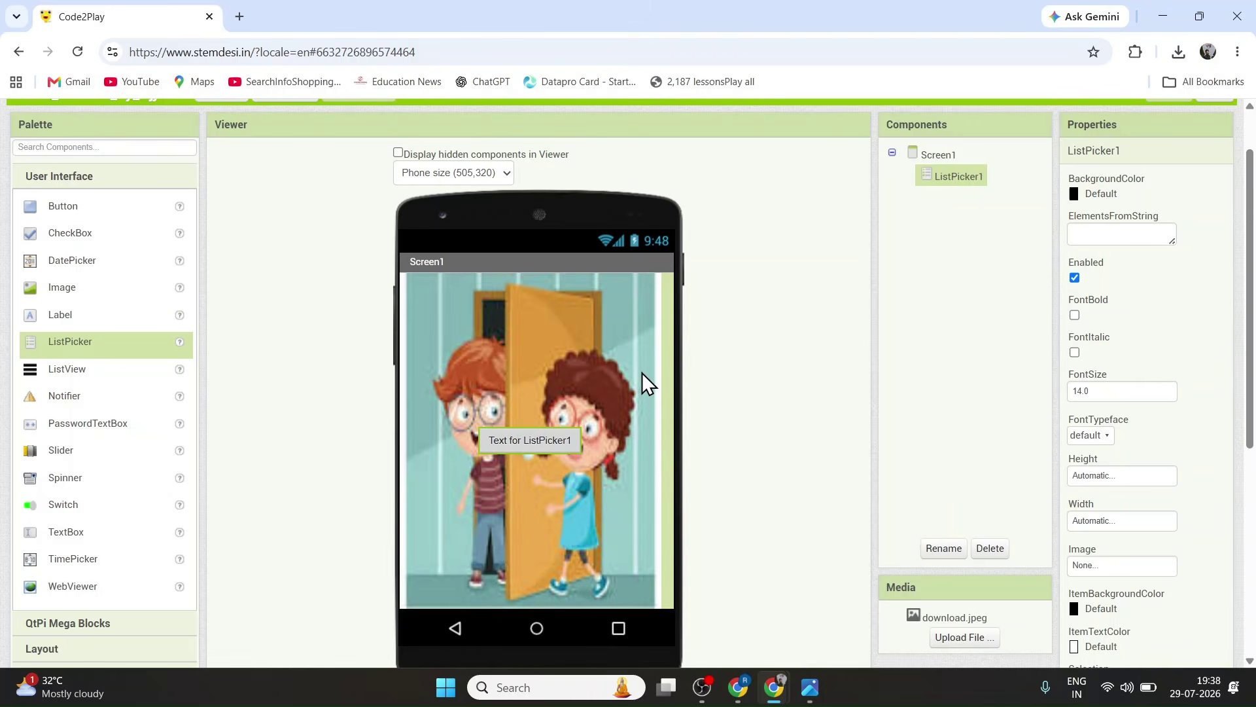
pyautogui.click(954, 554)
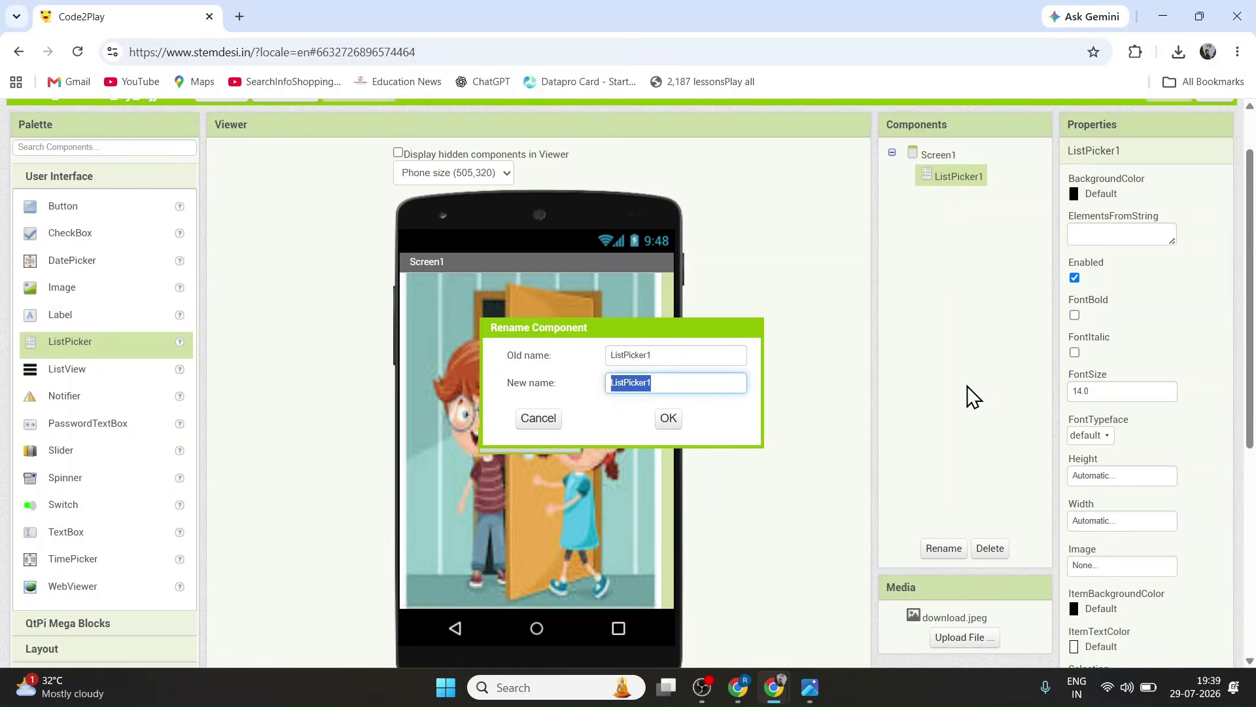
pyautogui.press('BackSpace')
pyautogui.click(669, 419)
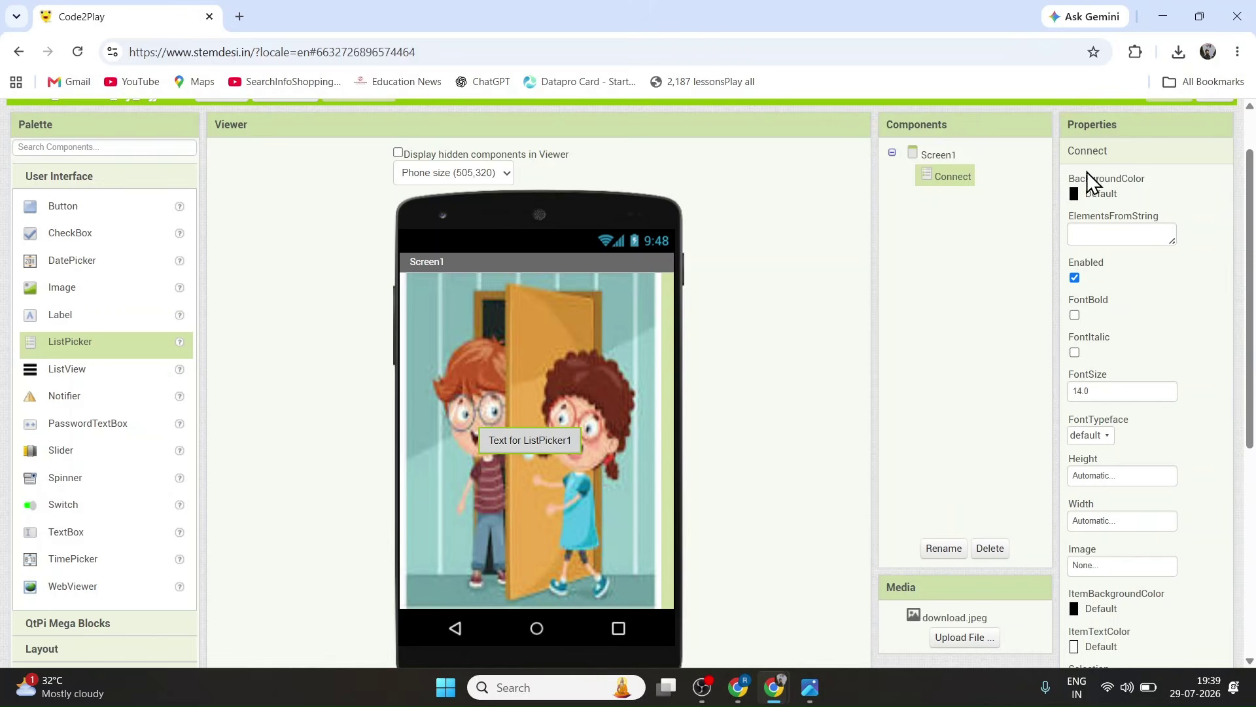
# Style the Connect ListPicker with a Cyan background, bold text and a font size of 20.
pyautogui.click(1083, 193)
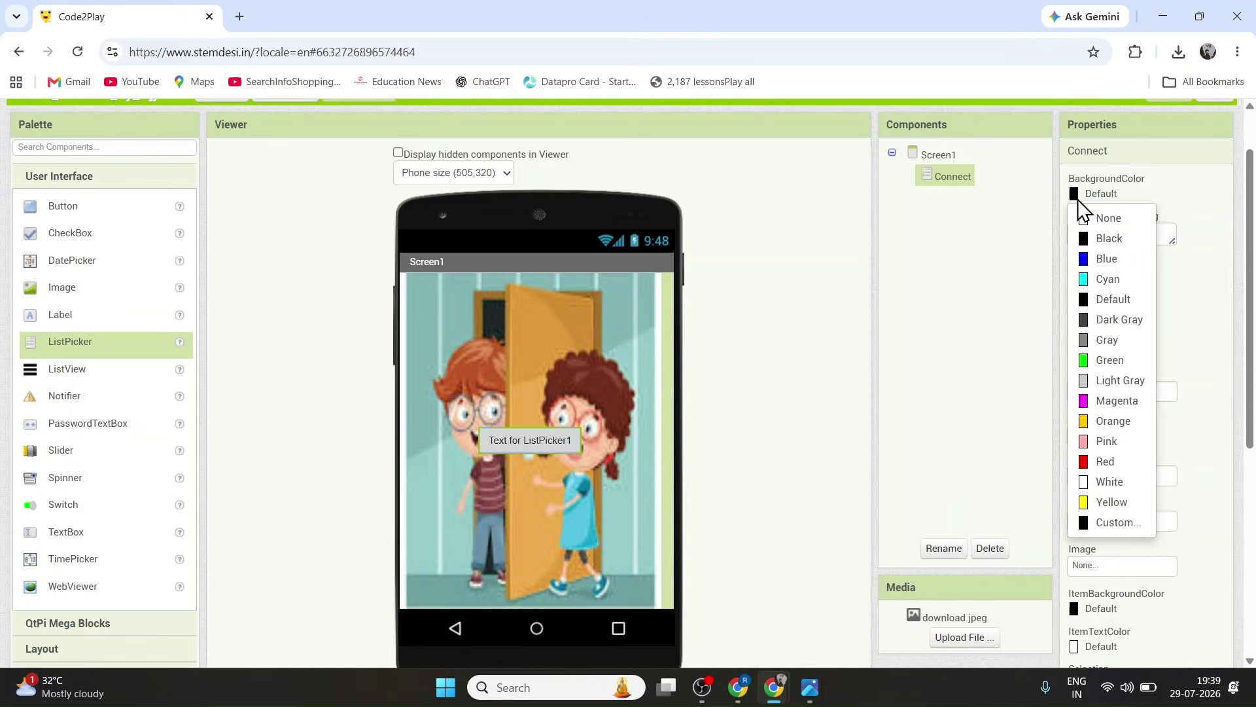
pyautogui.click(1103, 282)
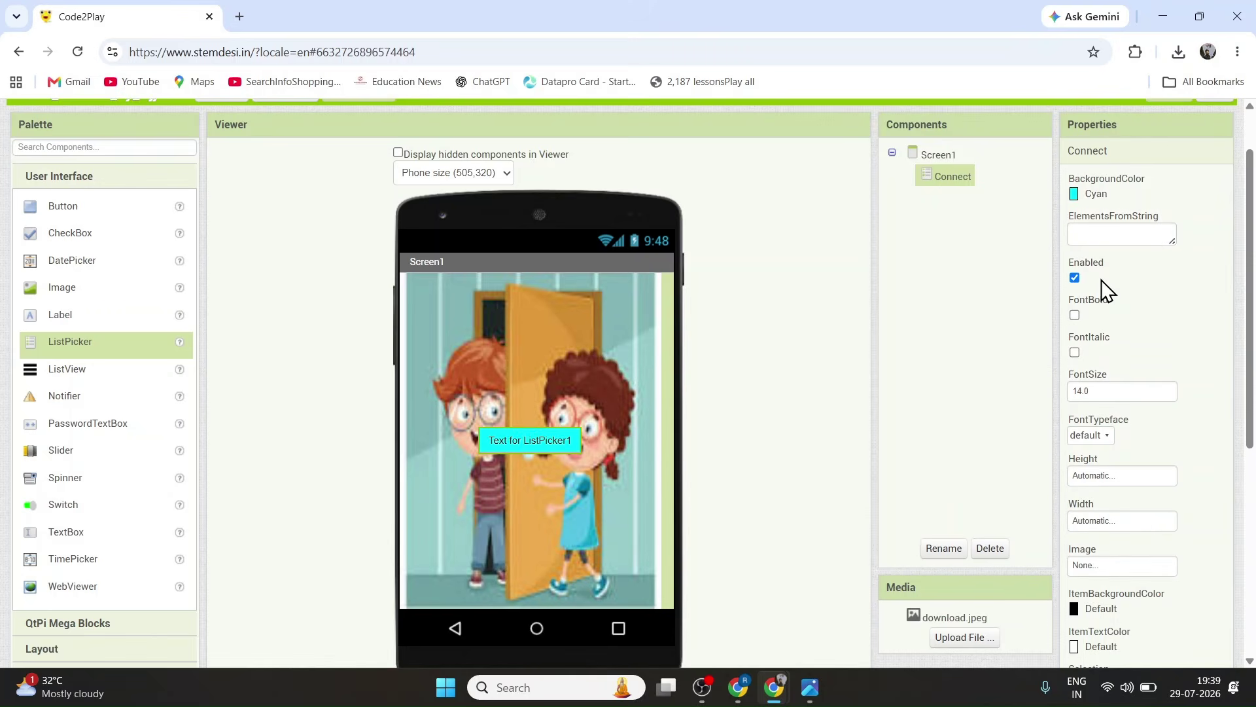
pyautogui.click(1074, 314)
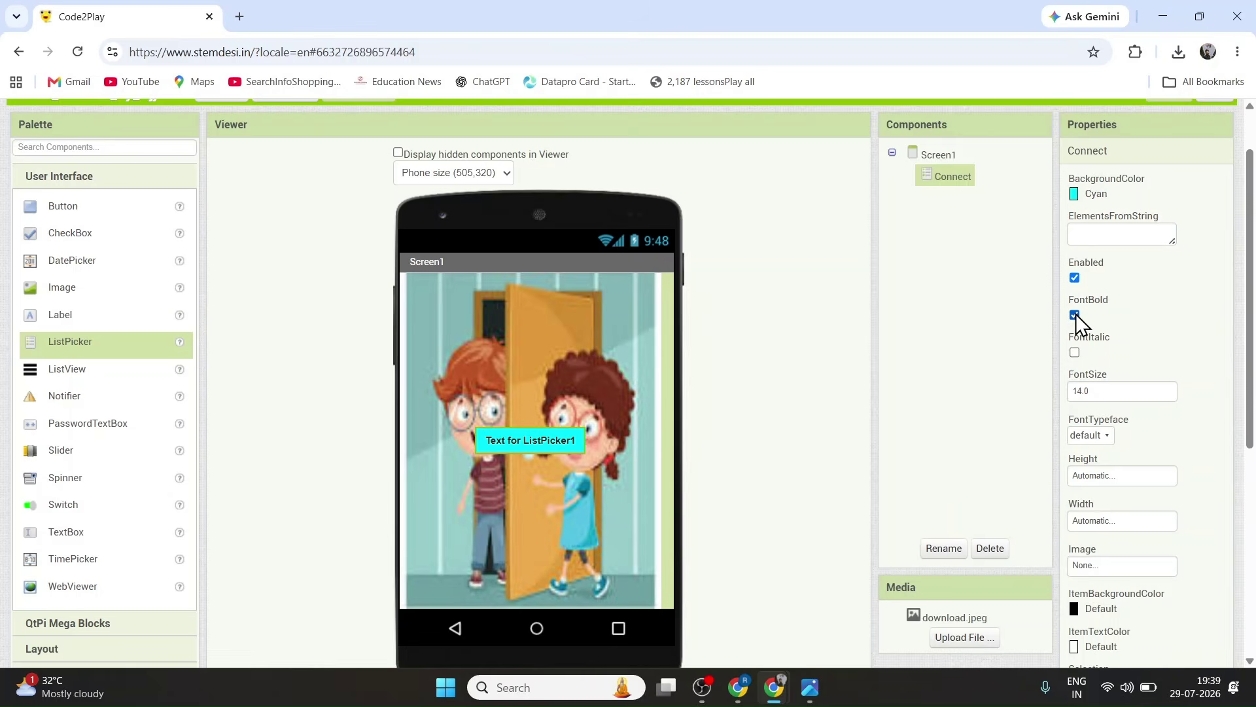
pyautogui.click(1094, 393)
pyautogui.hotkey('ctrl', 'a')
pyautogui.write('20')
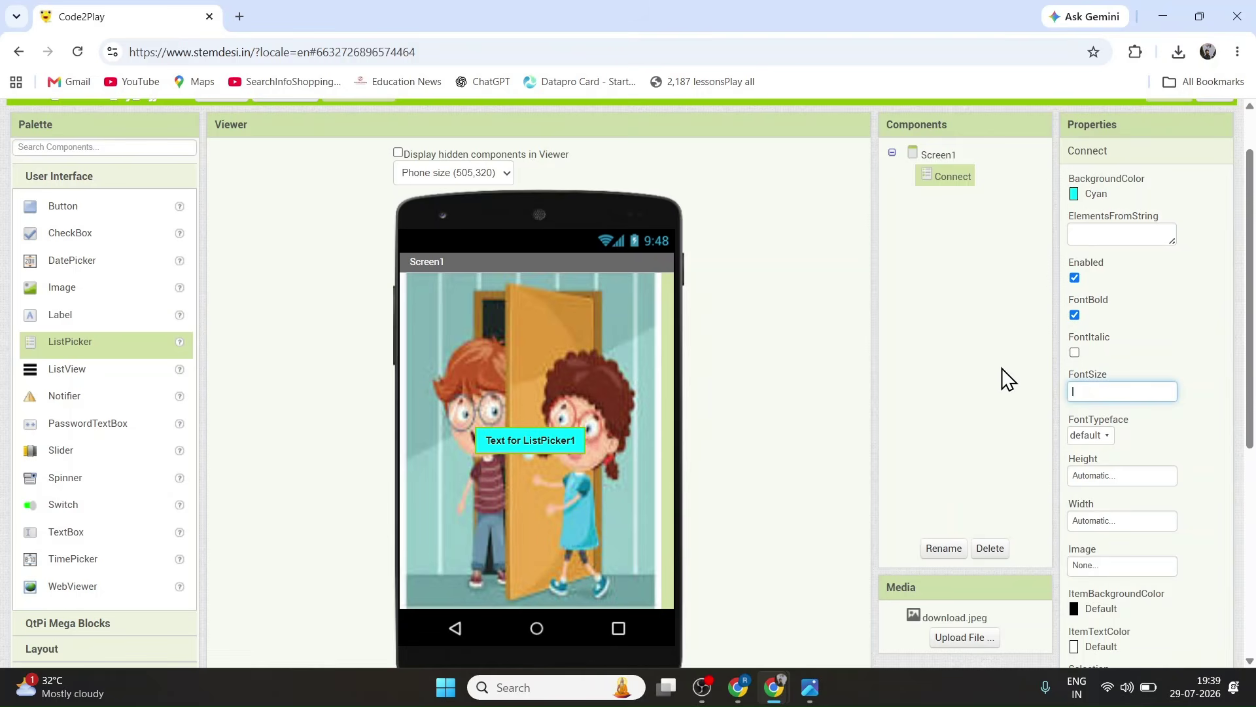
pyautogui.press('Return')
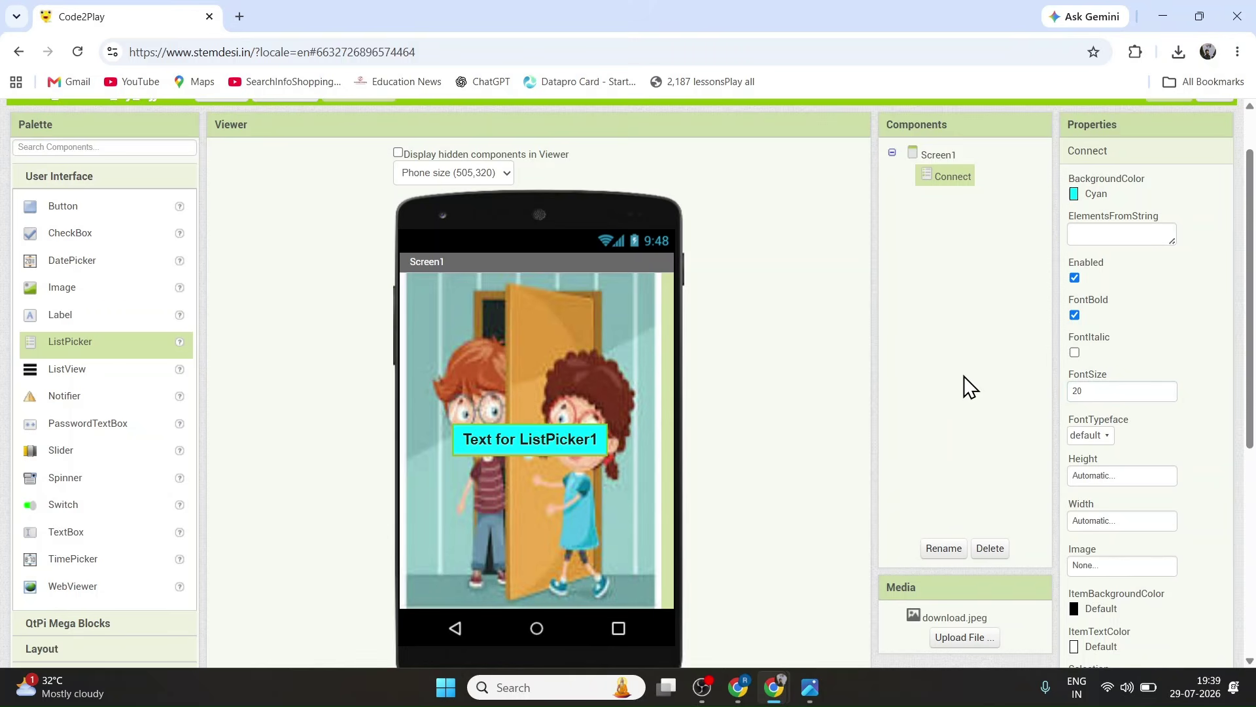
# Replace the ListPicker's display text with "Connect".
pyautogui.scroll(-1, 1054, 480)
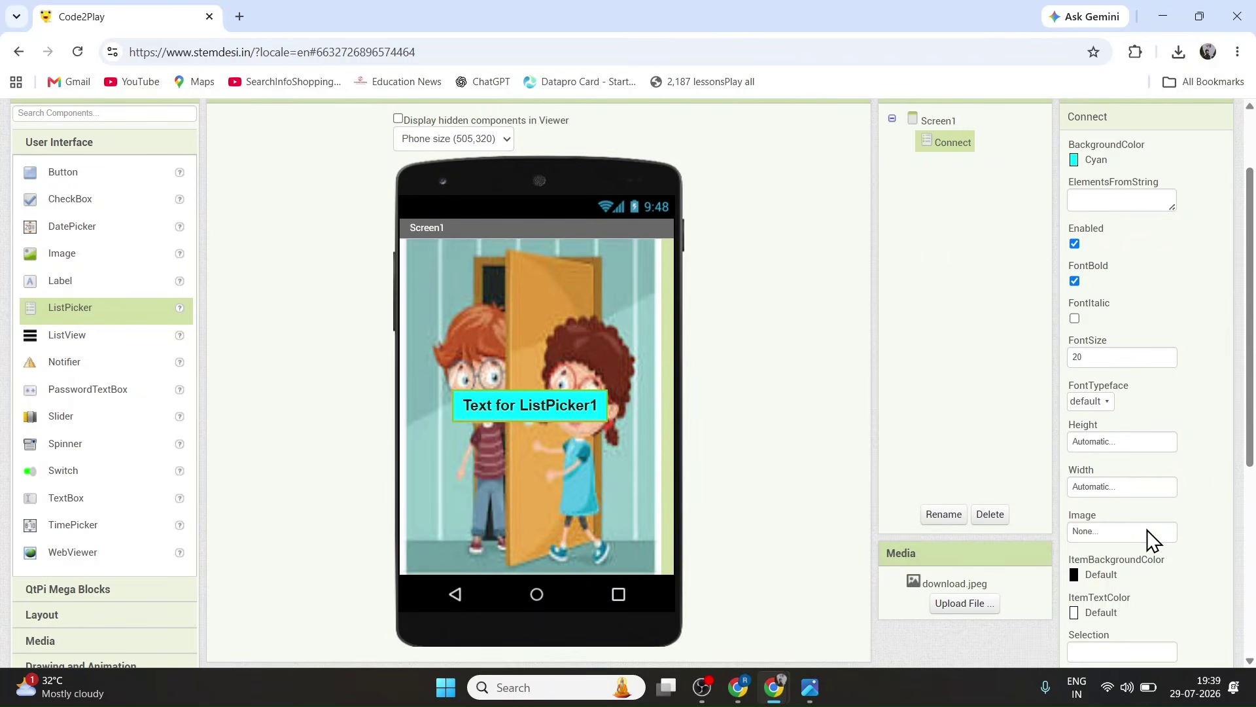
pyautogui.scroll(-1, 1149, 536)
pyautogui.scroll(-1, 1149, 536)
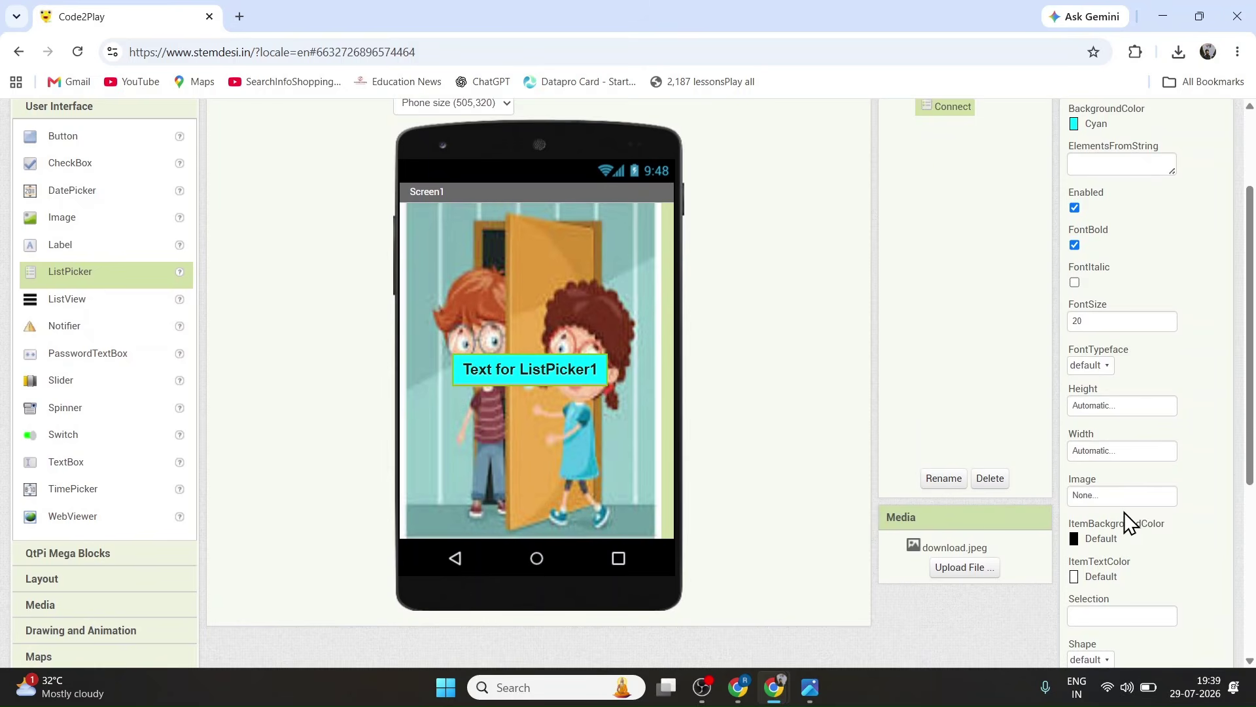
pyautogui.scroll(-3, 1124, 511)
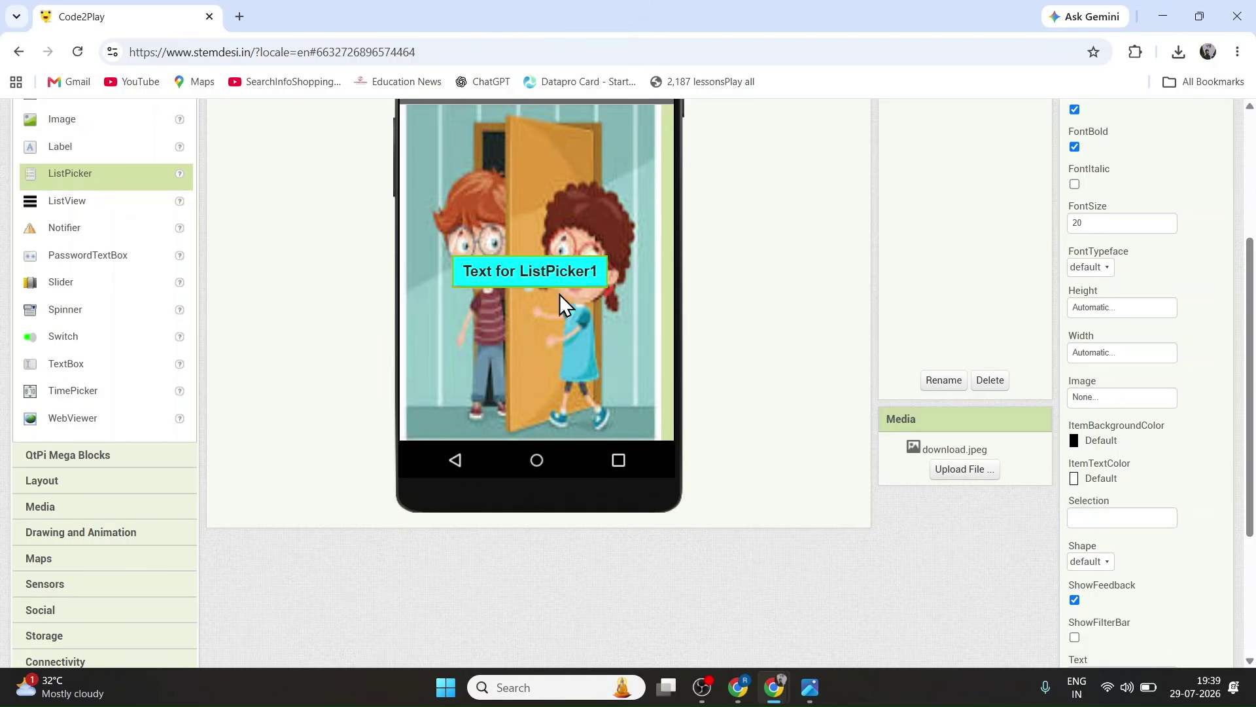
pyautogui.scroll(-3, 1052, 465)
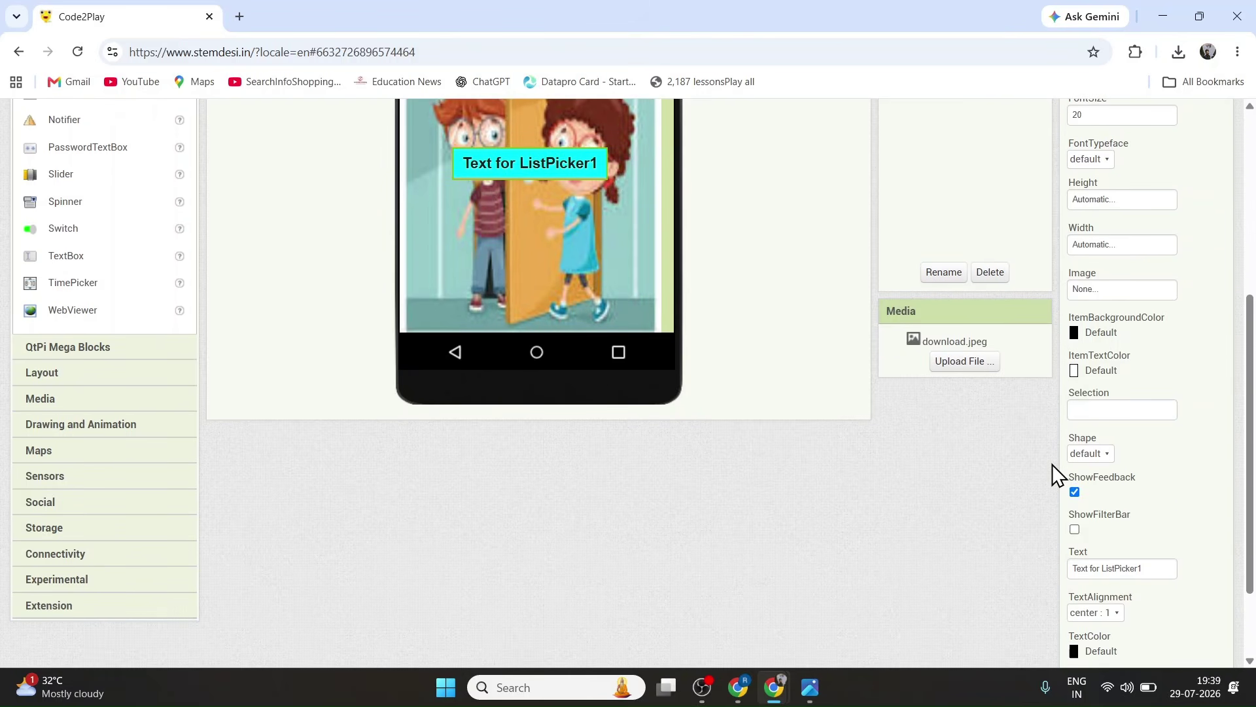
pyautogui.moveTo(1147, 568); pyautogui.dragTo(1074, 568)
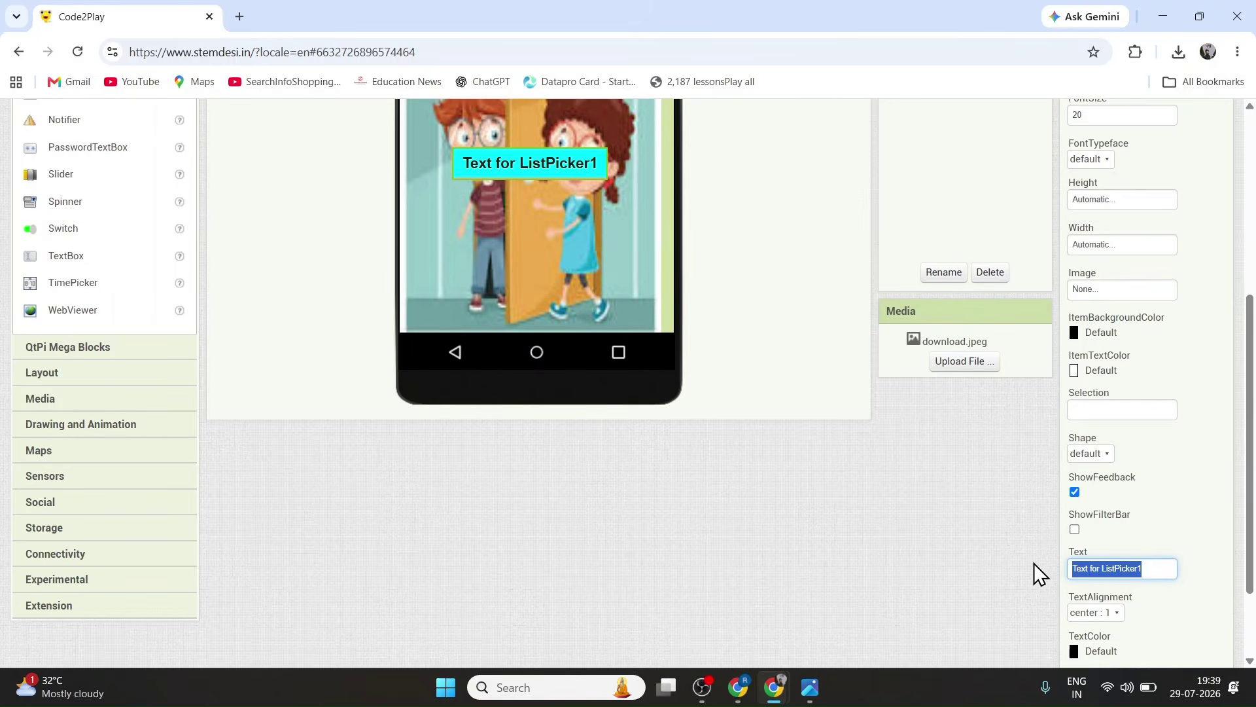
pyautogui.press('BackSpace')
pyautogui.write('Connect')
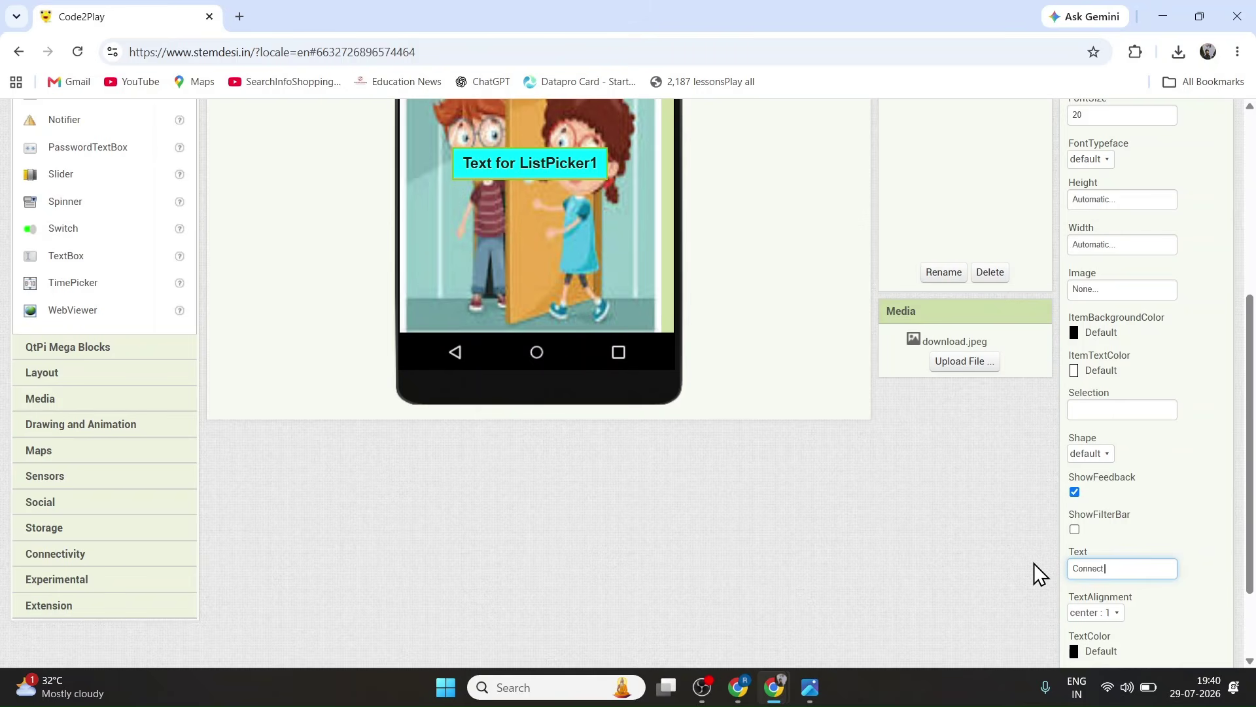
pyautogui.press('Return')
# Add a Label to Screen1 directly below the Connect ListPicker.
pyautogui.scroll(3, 536, 191)
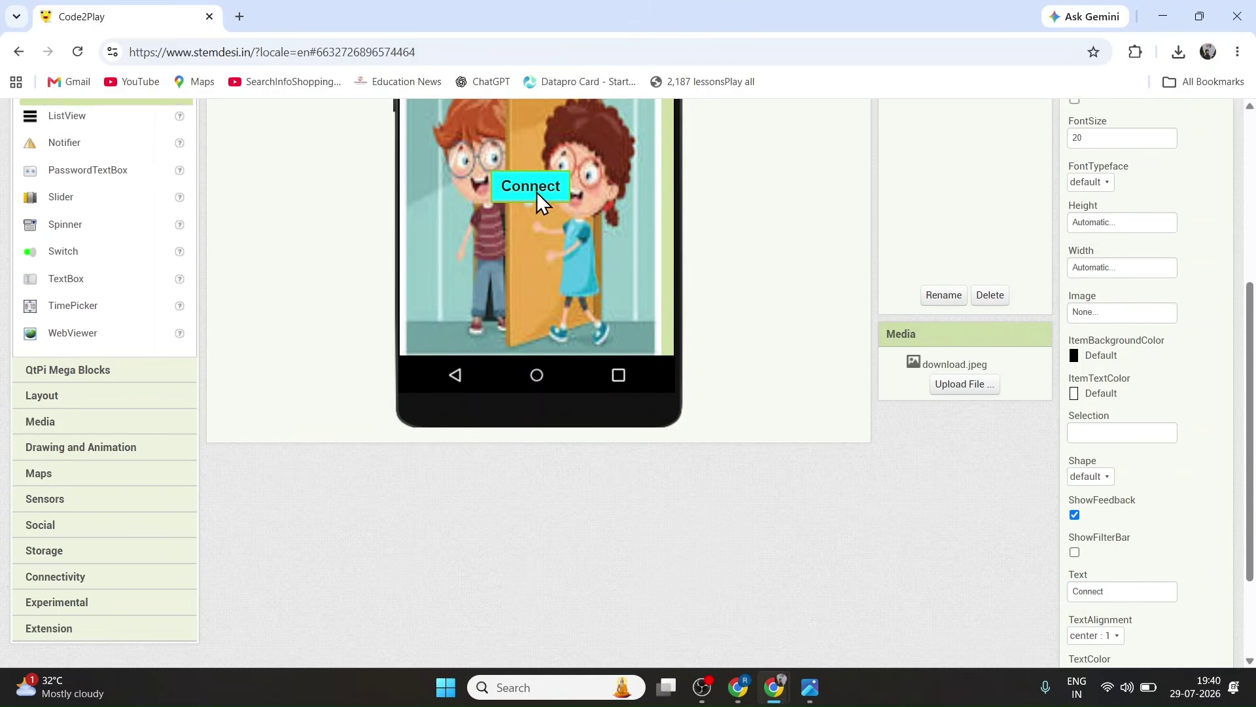
pyautogui.scroll(2, 752, 426)
pyautogui.scroll(1, 752, 438)
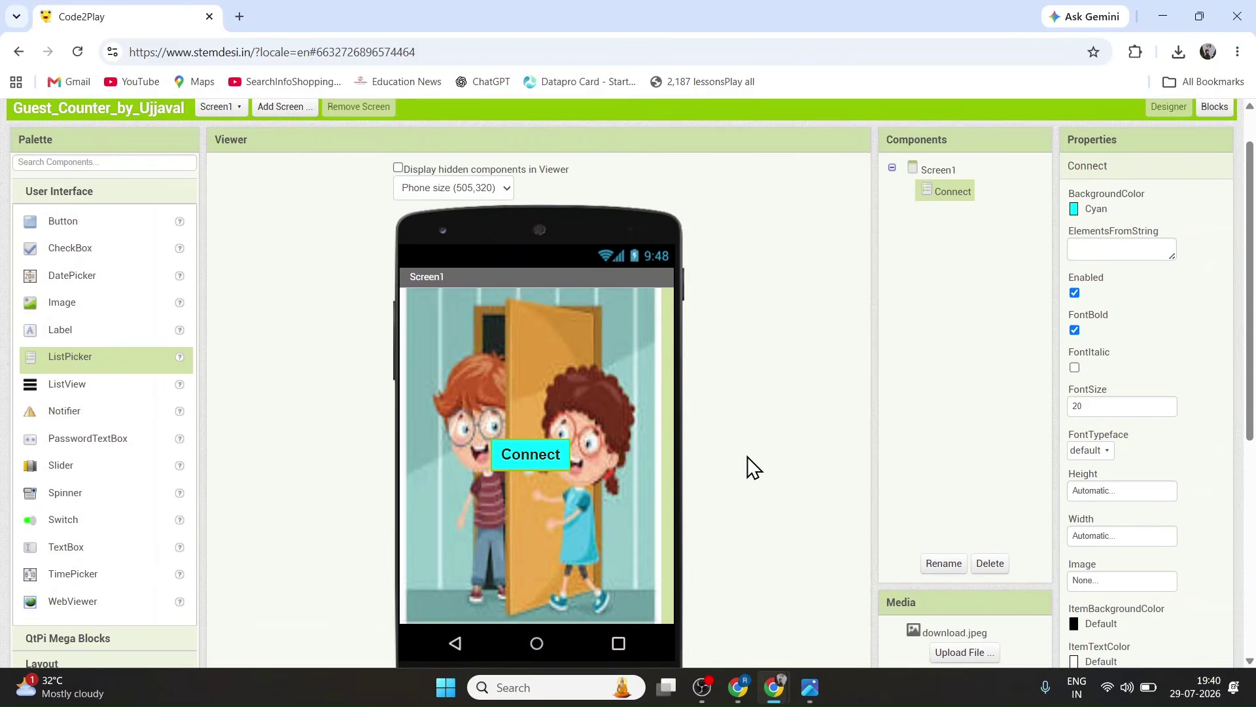
pyautogui.click(56, 337)
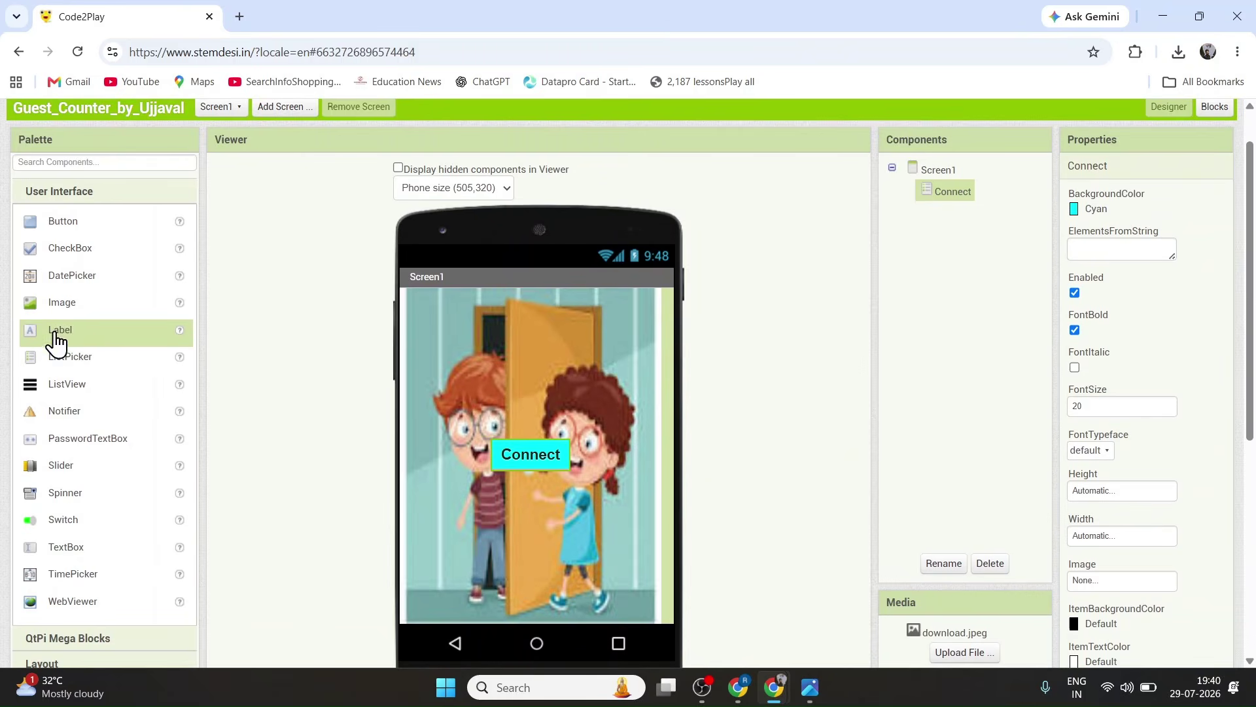
pyautogui.moveTo(56, 339); pyautogui.dragTo(546, 481)
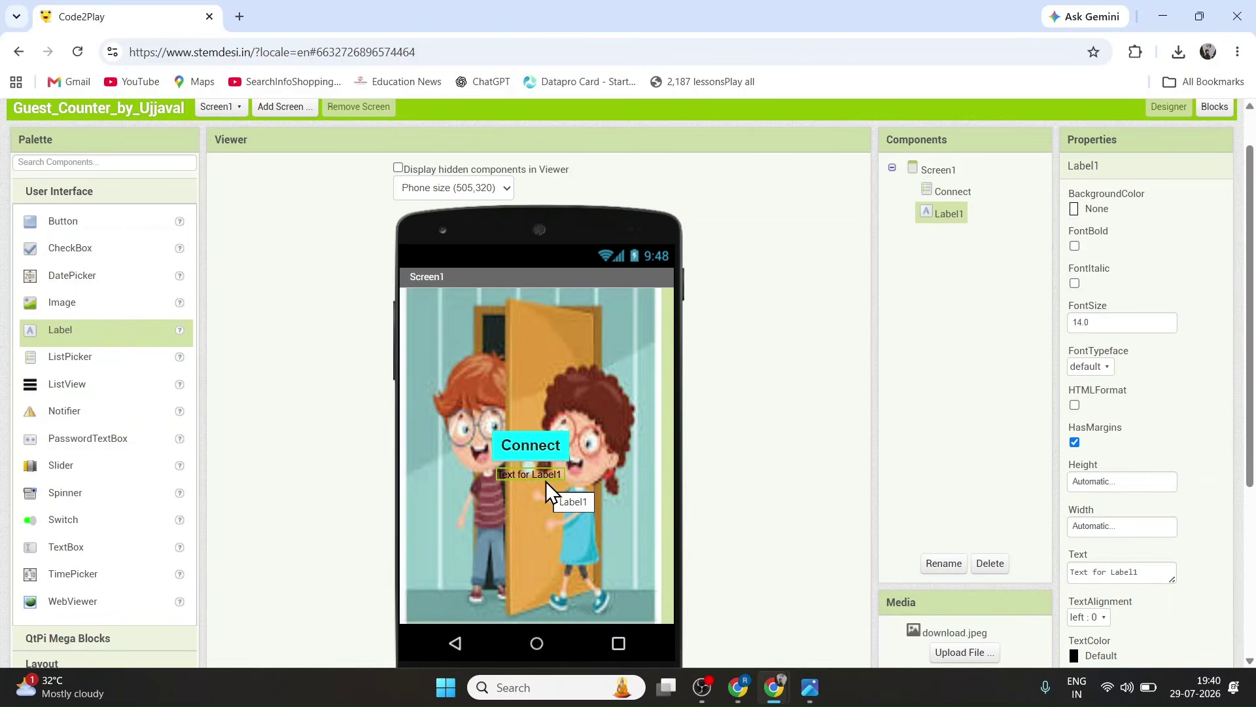
# Give the new label a Pink background, bold text and a font size of 20.
pyautogui.click(1075, 214)
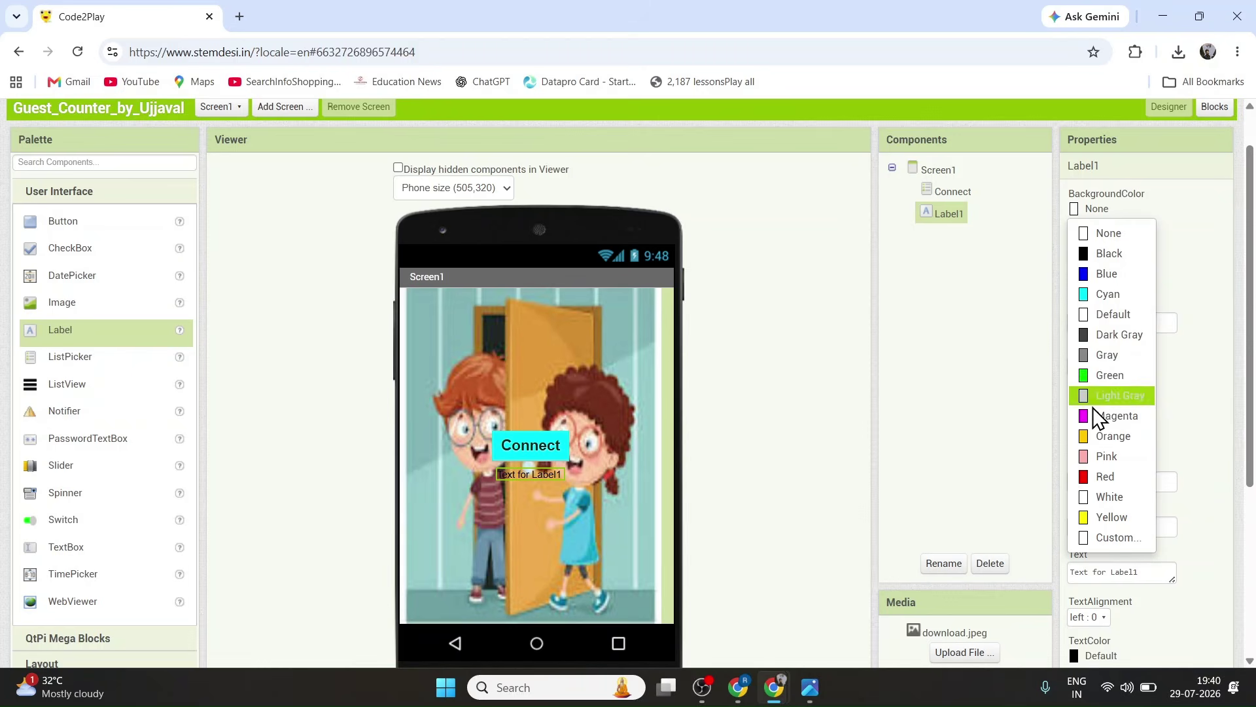
pyautogui.click(1103, 457)
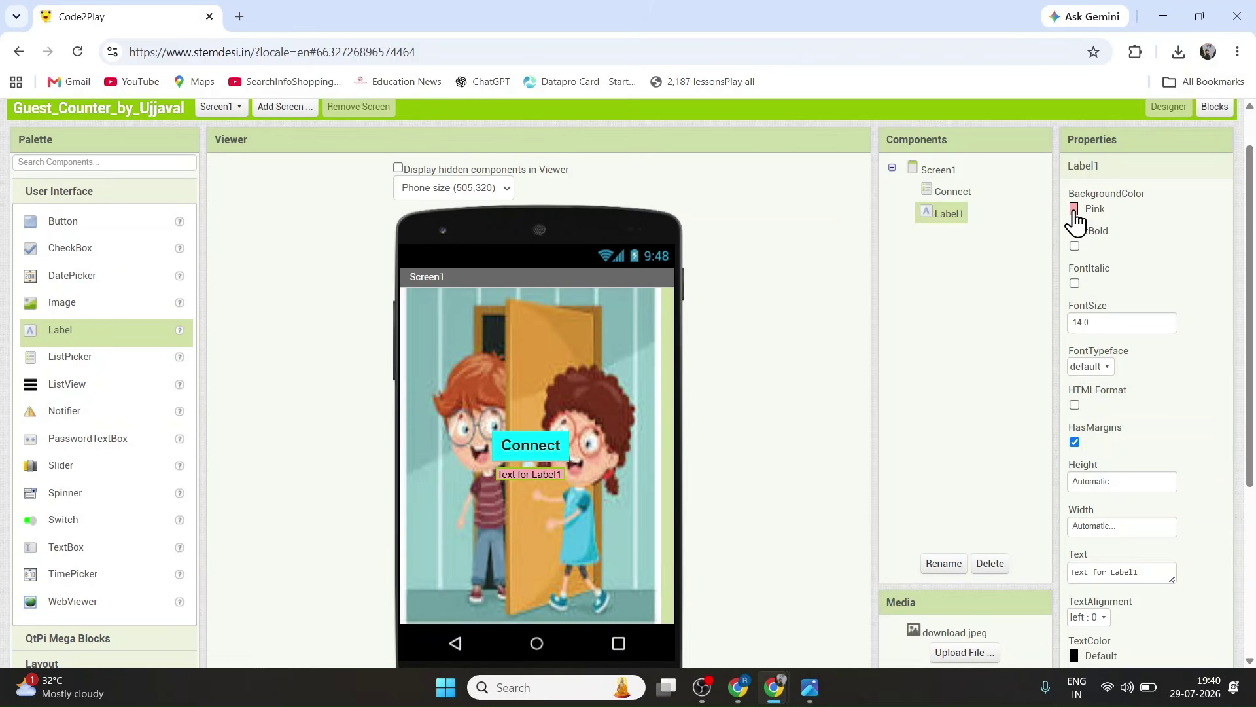
pyautogui.click(1074, 245)
pyautogui.click(1110, 322)
pyautogui.write('20')
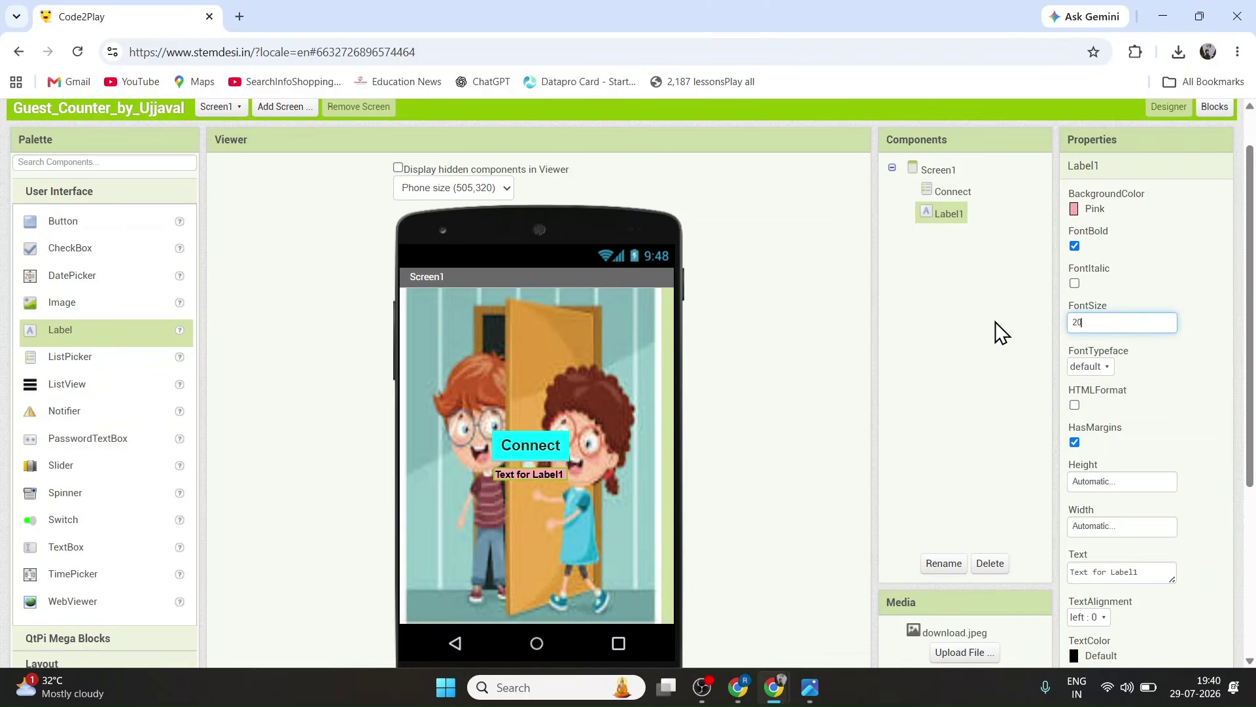
pyautogui.press('Return')
# Set the pink label's text to "Guest Count".
pyautogui.scroll(-2, 1113, 427)
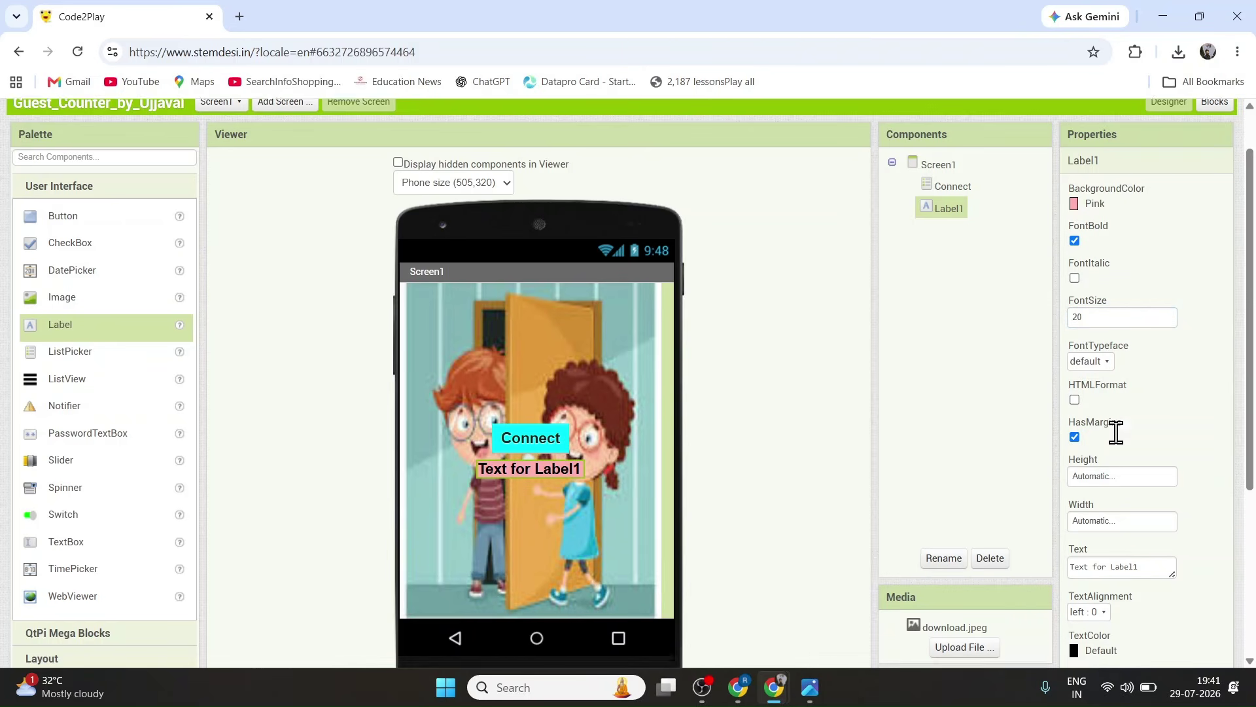
pyautogui.moveTo(1145, 471); pyautogui.dragTo(1063, 469)
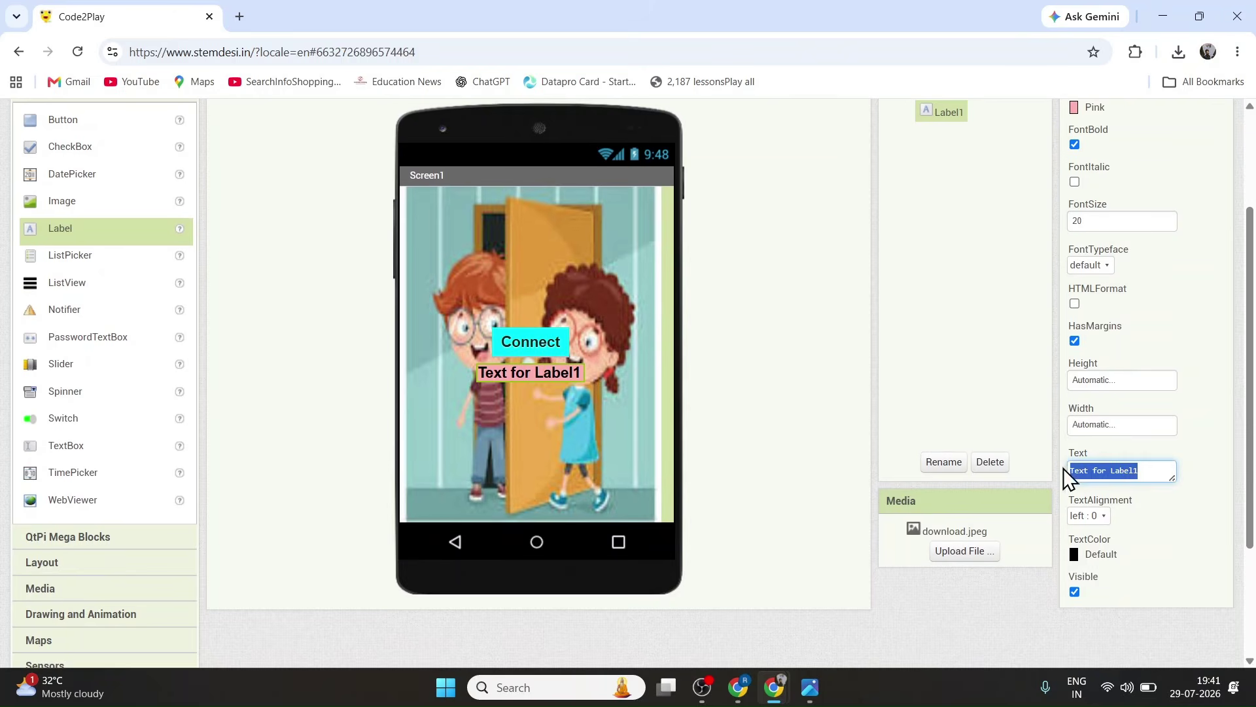
pyautogui.press('BackSpace')
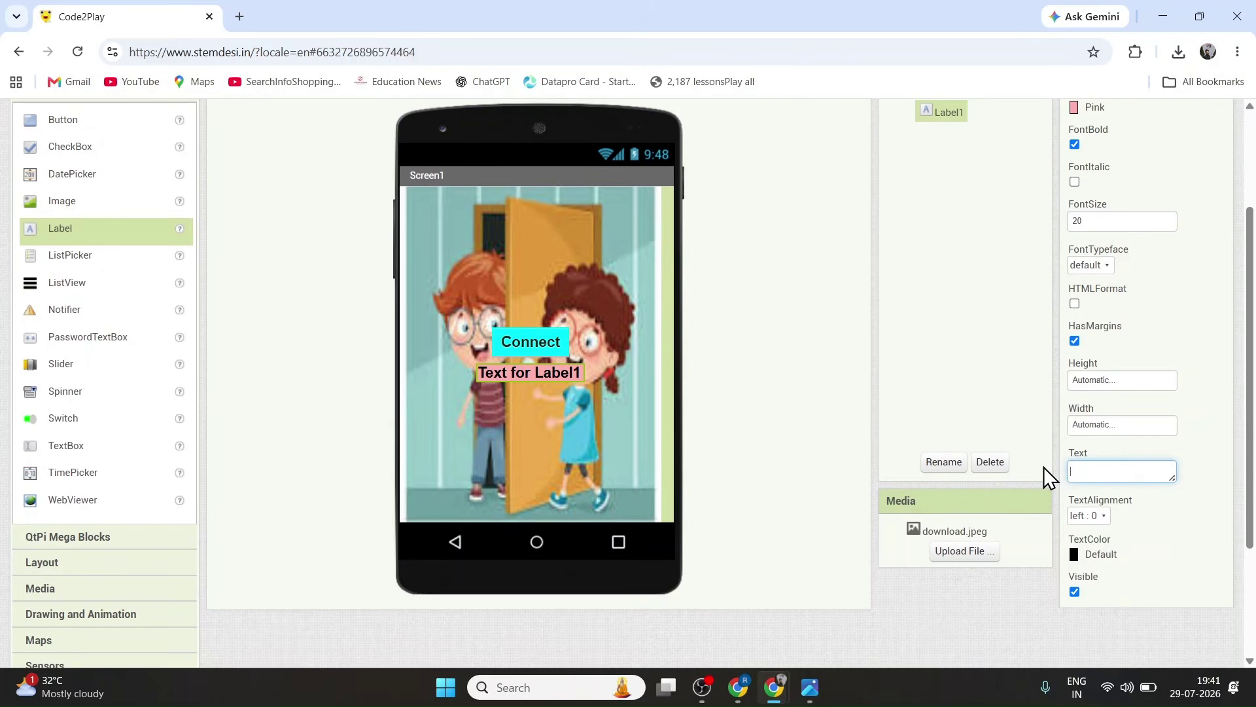
pyautogui.write('Guest Count')
pyautogui.press('Return')
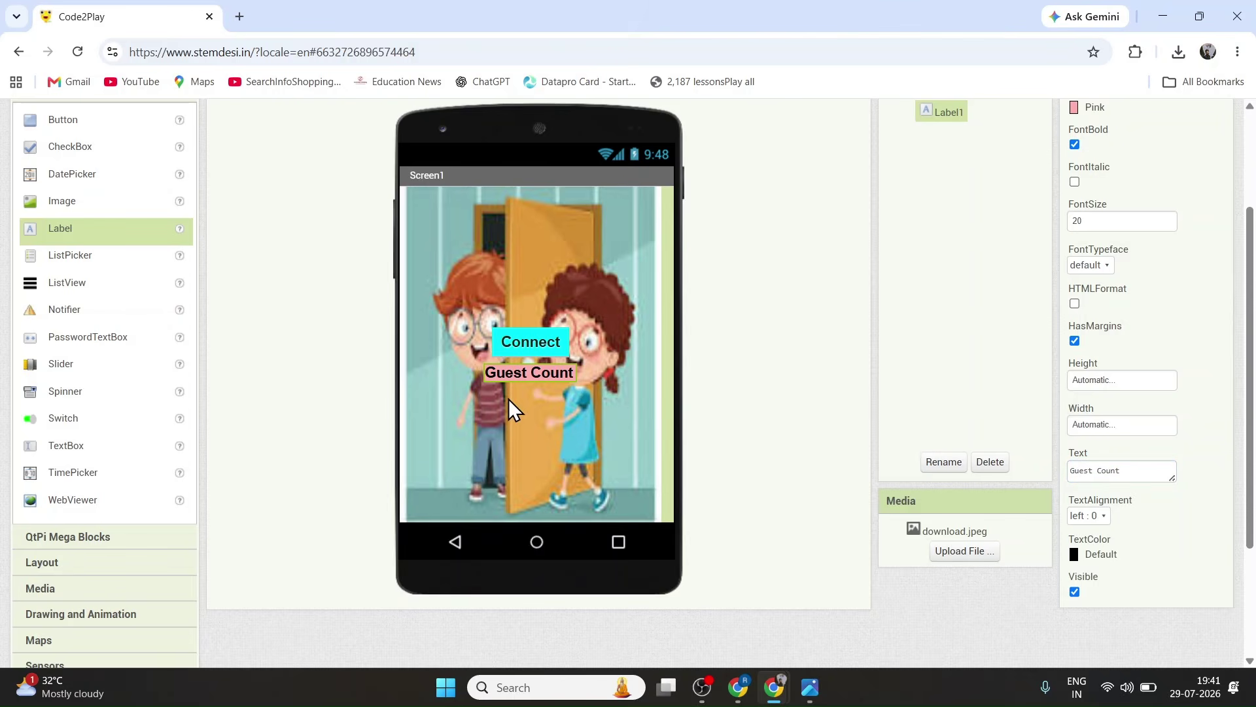
# Rename the Guest Count label component to guest.
pyautogui.scroll(1, 846, 401)
pyautogui.scroll(2, 846, 402)
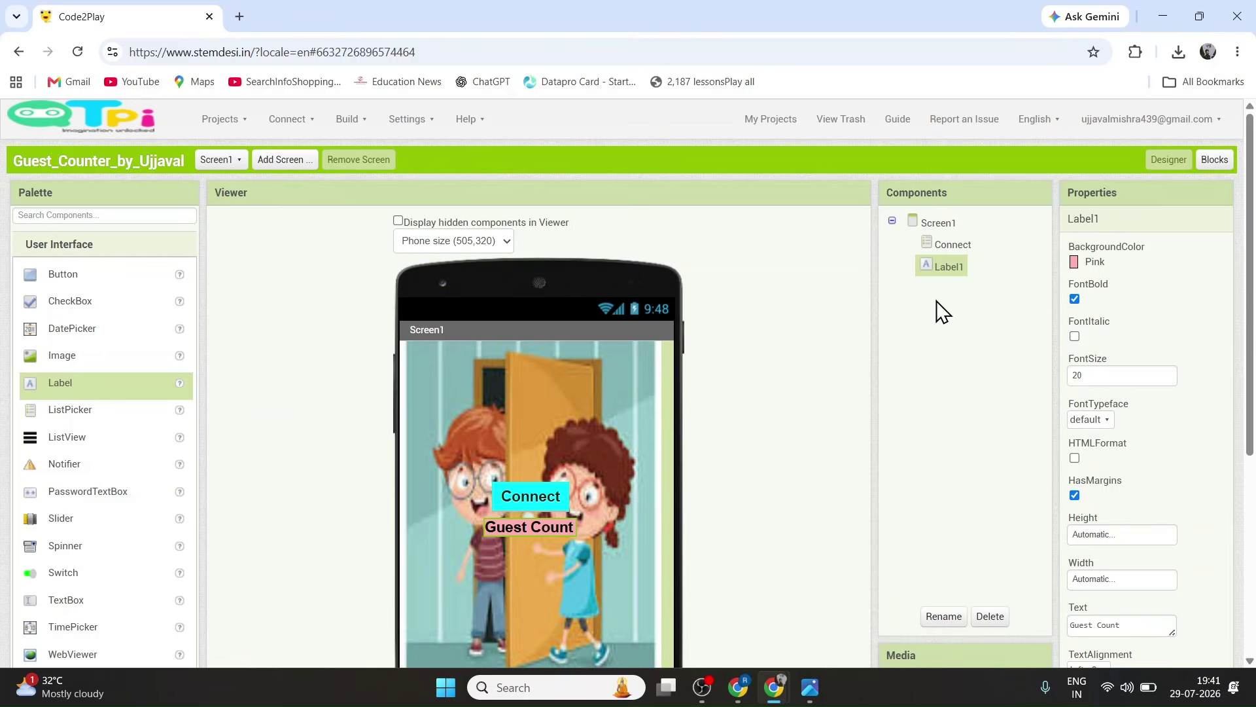
pyautogui.click(943, 618)
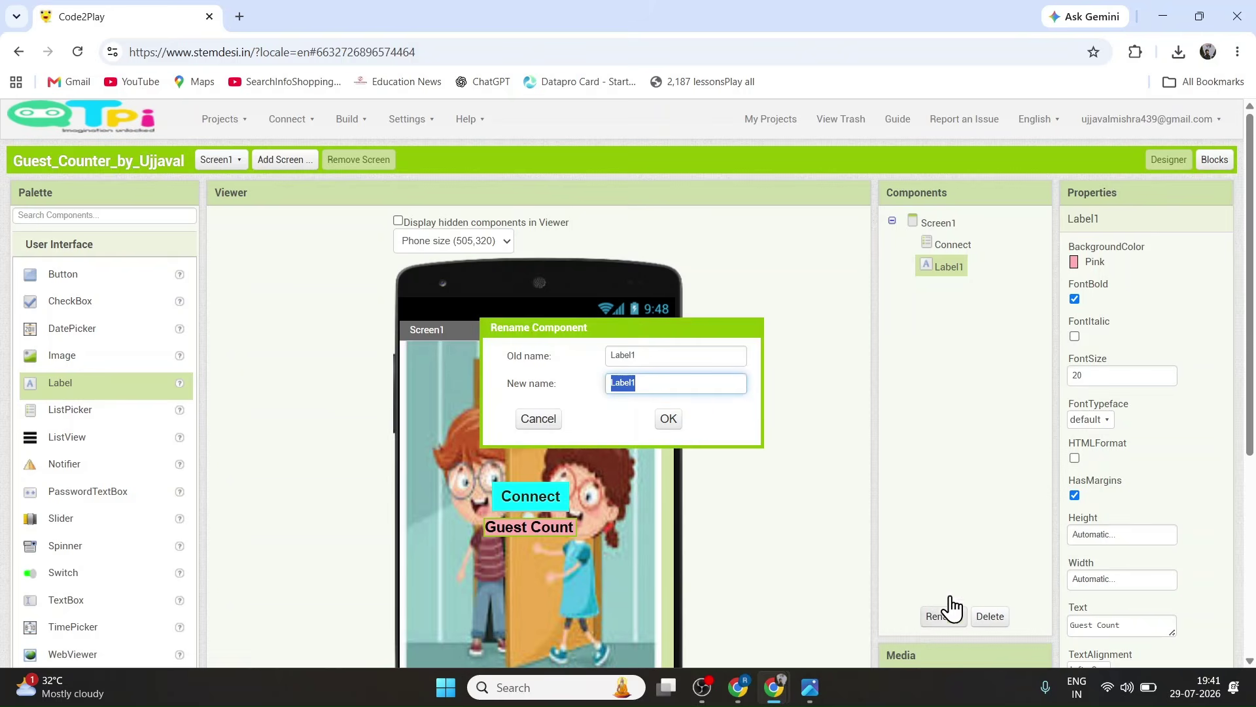
pyautogui.press('BackSpace')
pyautogui.write('guest')
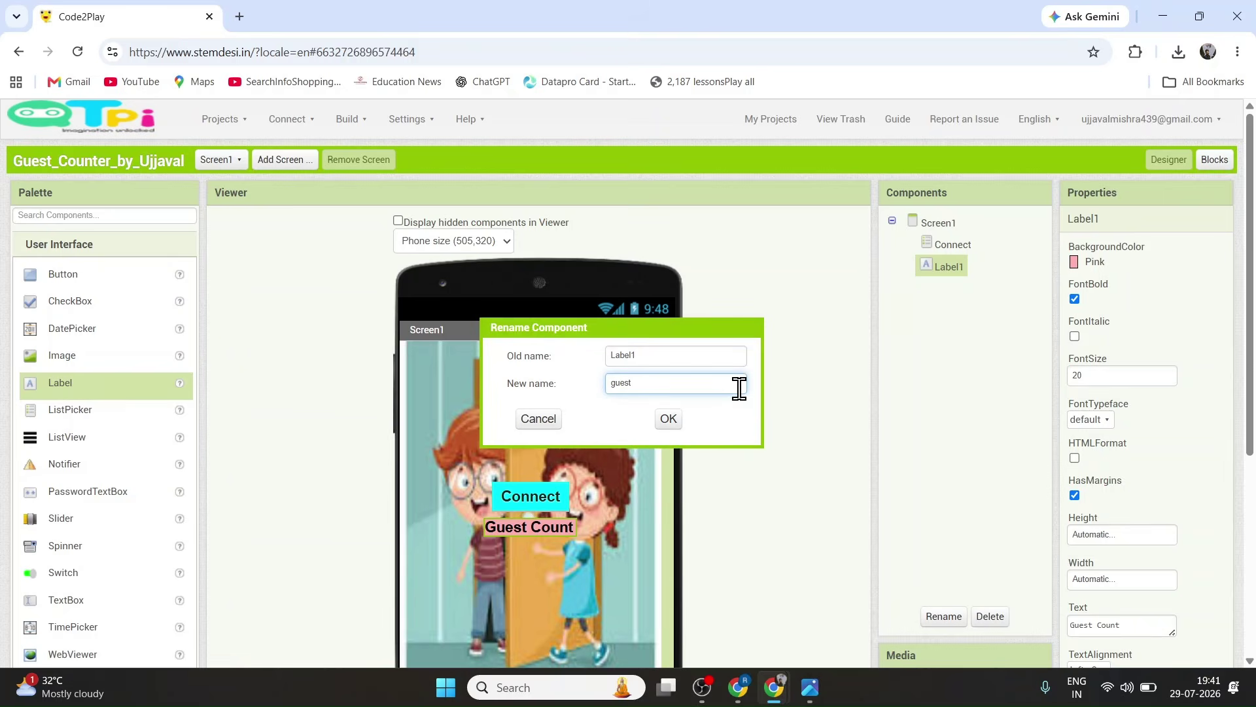
pyautogui.click(668, 419)
# Add a second Label below the Guest Count label and rename the component to Count.
pyautogui.scroll(-1, 790, 592)
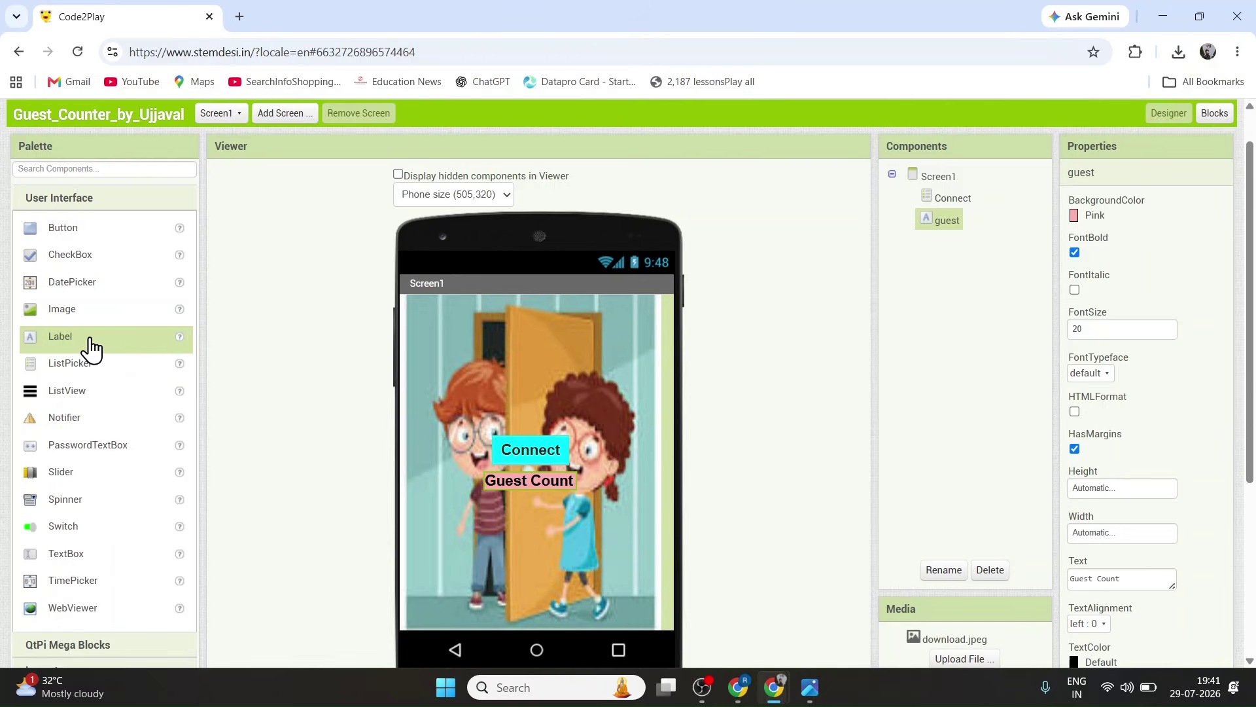
pyautogui.moveTo(87, 351); pyautogui.dragTo(522, 508)
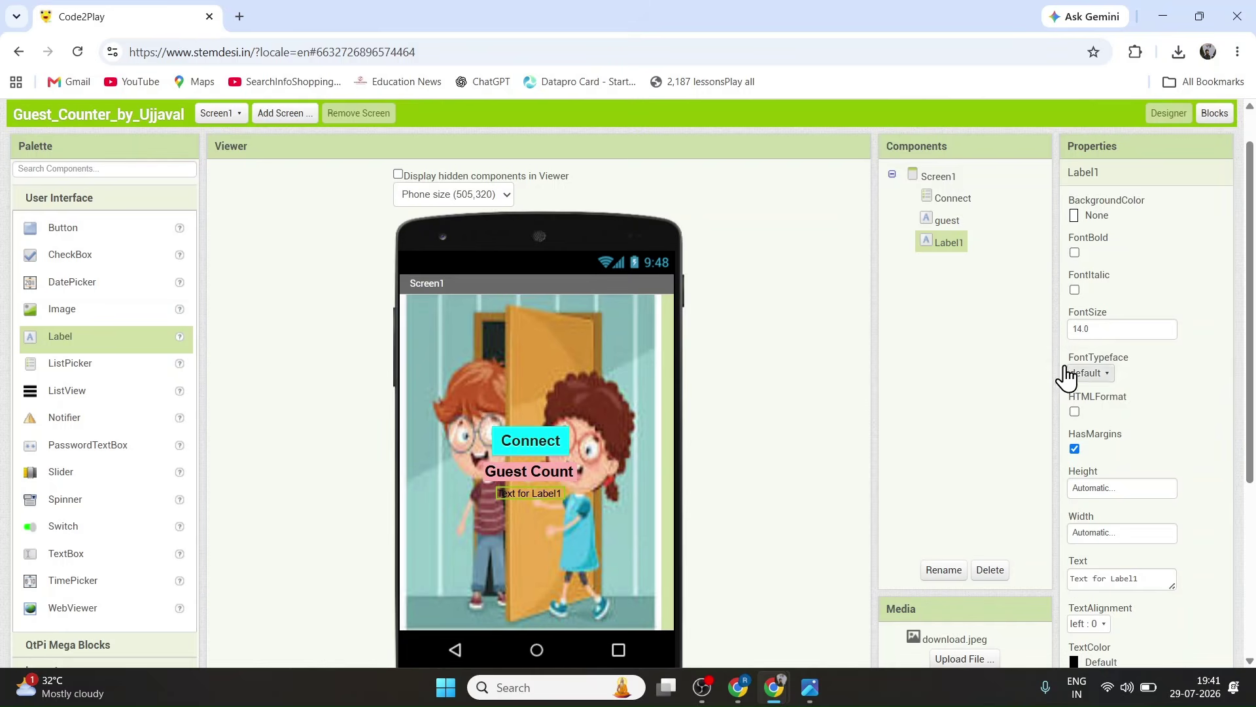
pyautogui.click(943, 569)
pyautogui.press('BackSpace')
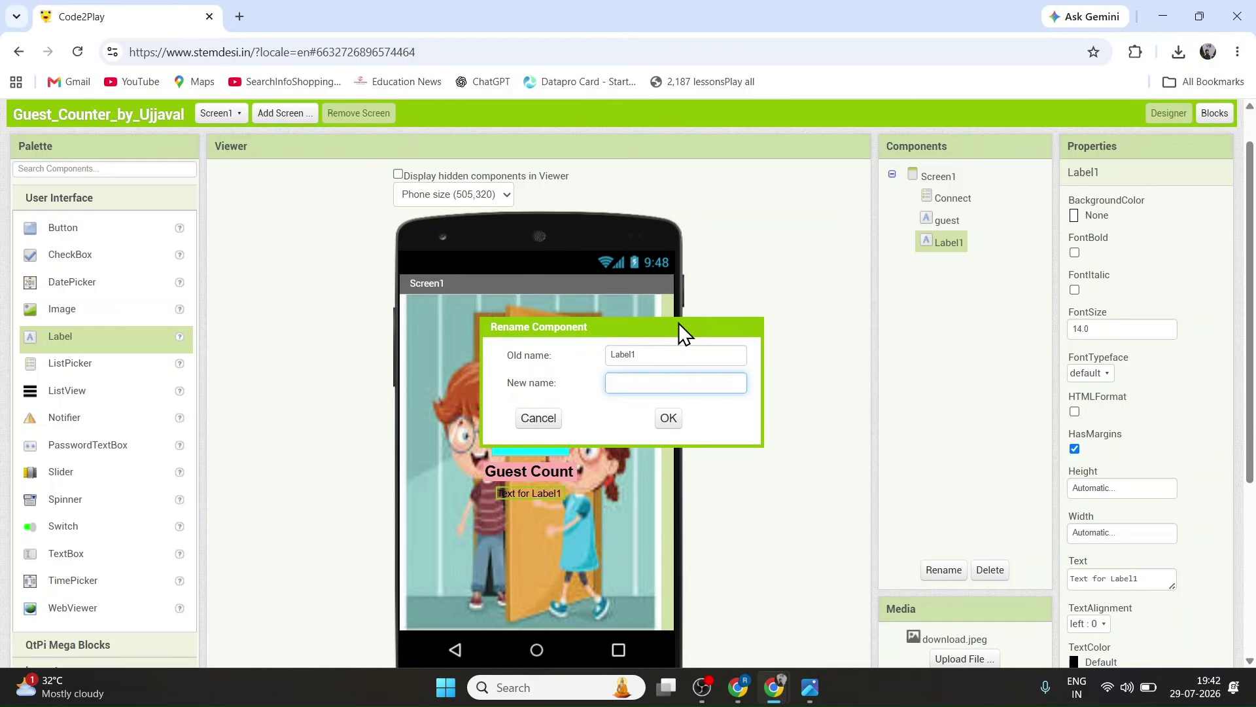
pyautogui.write('Count')
pyautogui.press('Return')
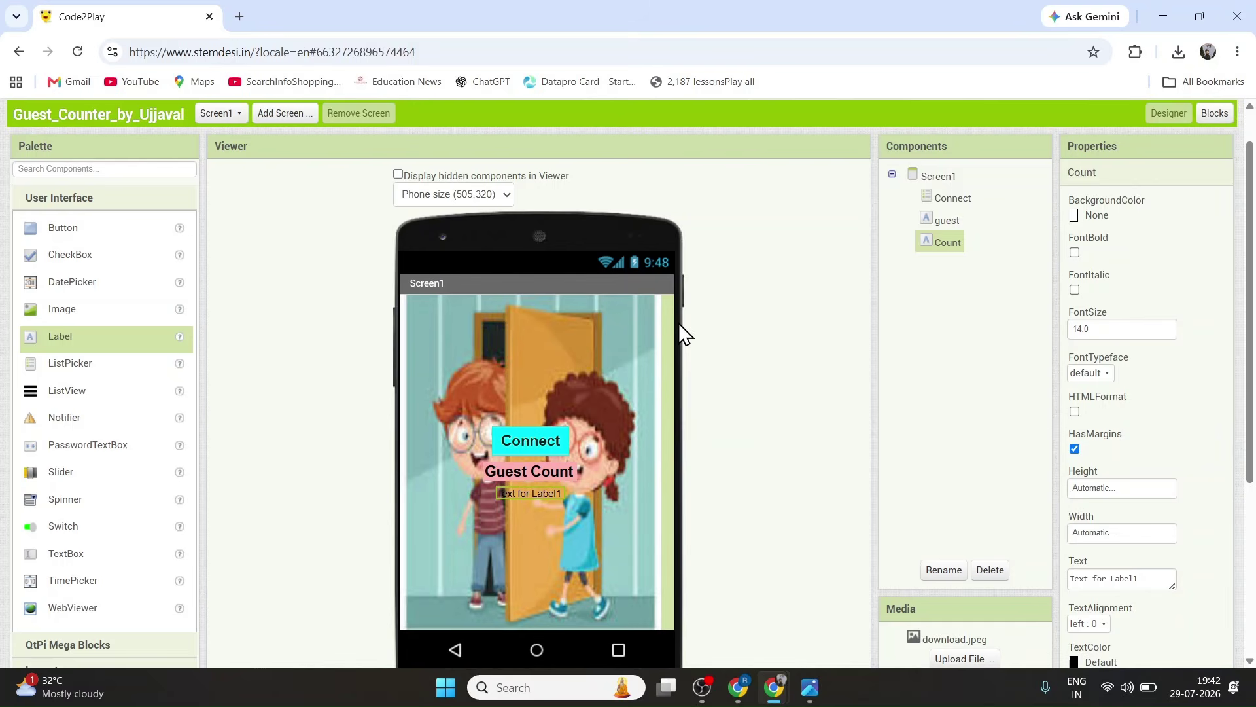
# Style the Count label with a Light Gray background, bold text and a font size of 25.
pyautogui.click(1078, 223)
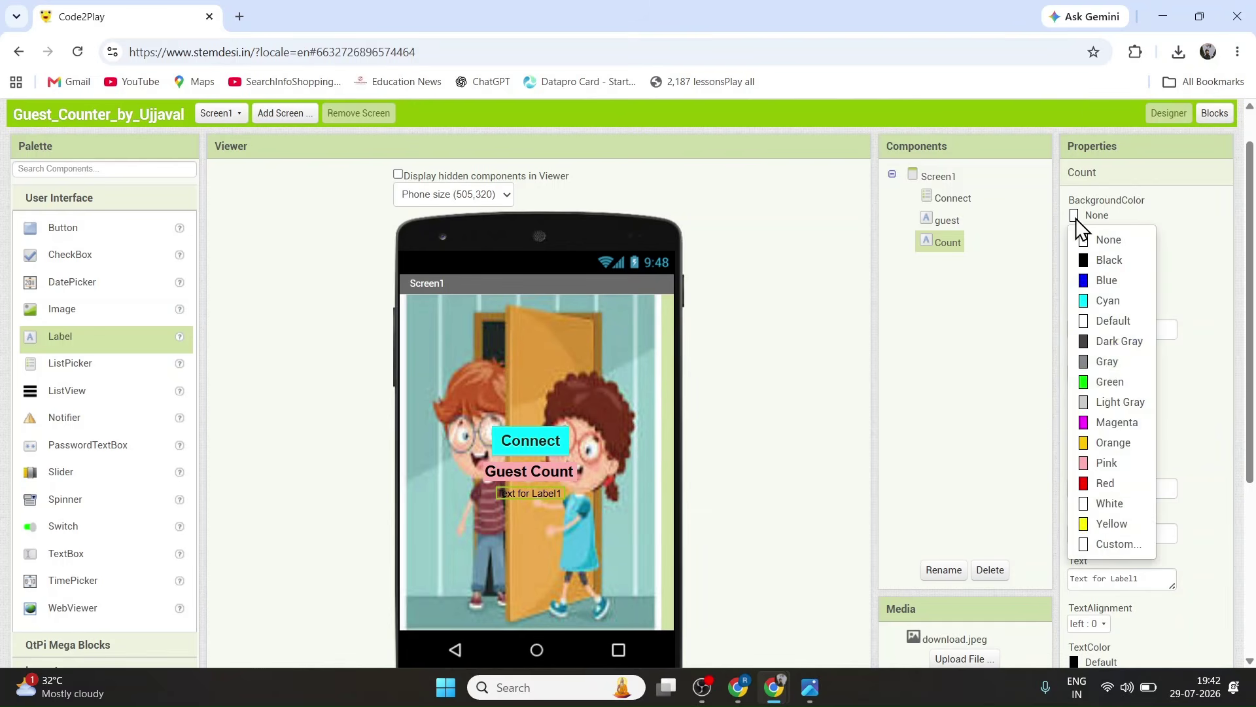
pyautogui.click(1106, 406)
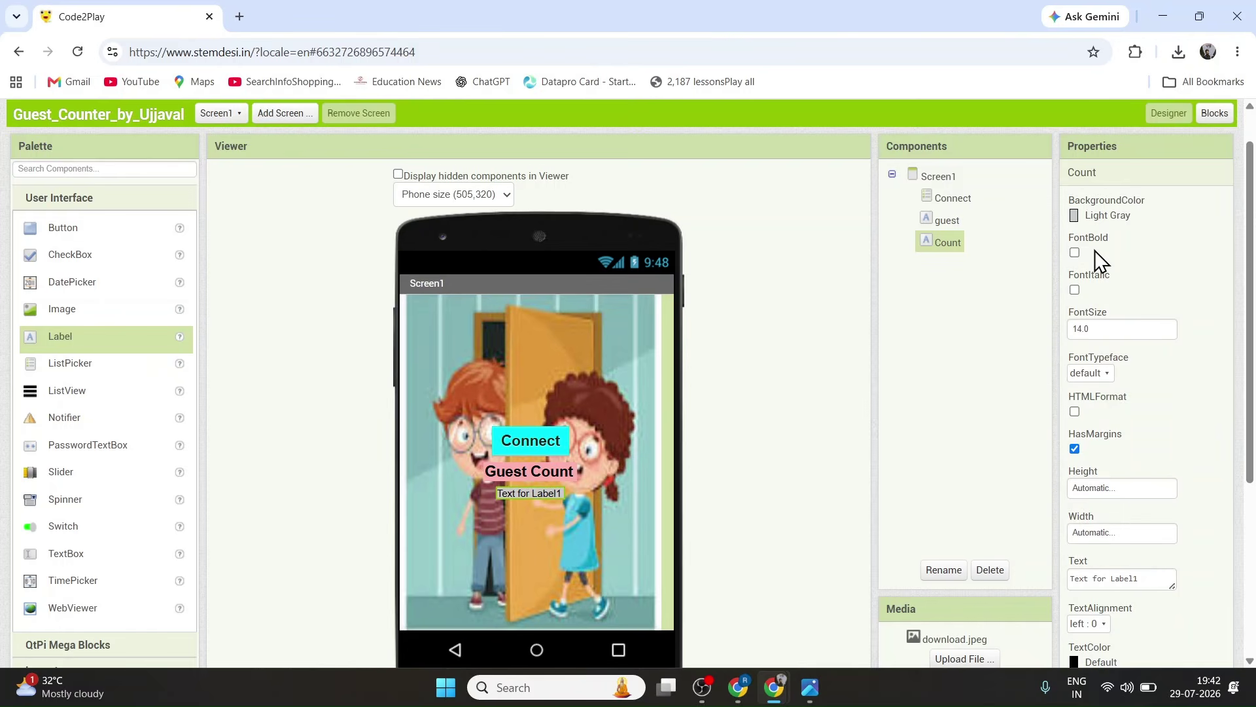
pyautogui.click(1074, 253)
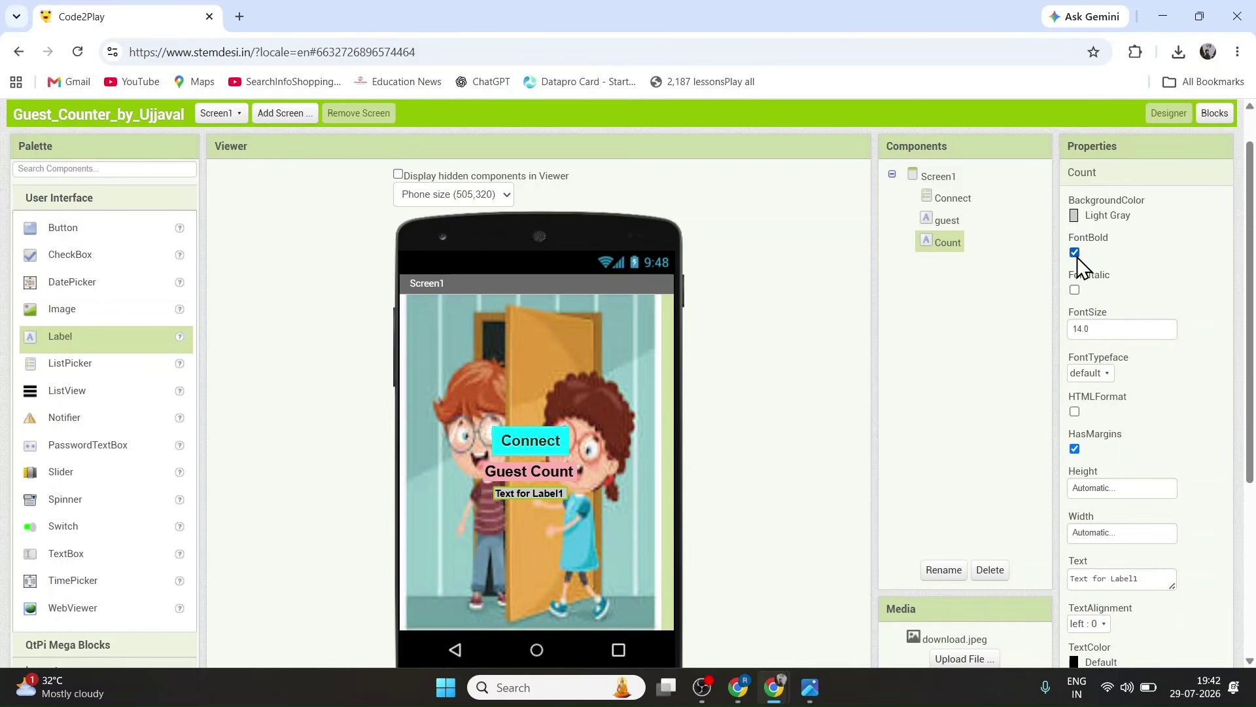
pyautogui.scroll(-1, 1098, 317)
pyautogui.moveTo(1097, 313); pyautogui.dragTo(1059, 322)
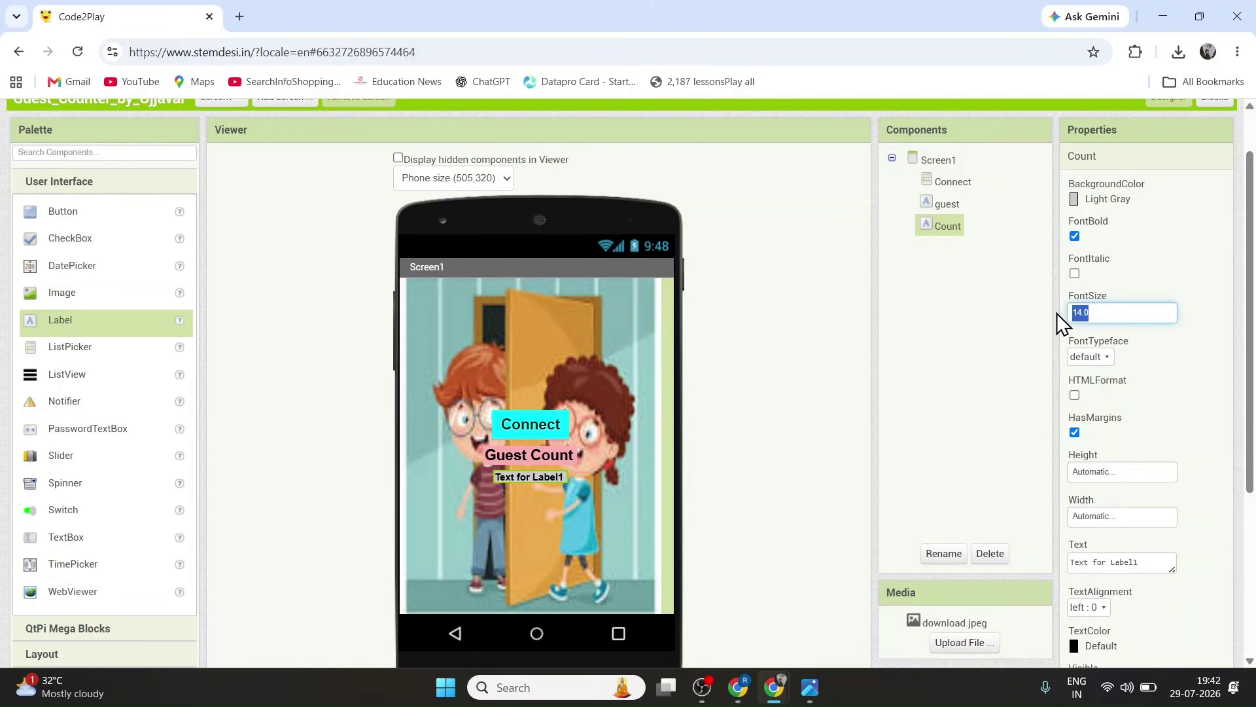
pyautogui.press('BackSpace')
pyautogui.write('20')
pyautogui.press('BackSpace')
pyautogui.press('Return')
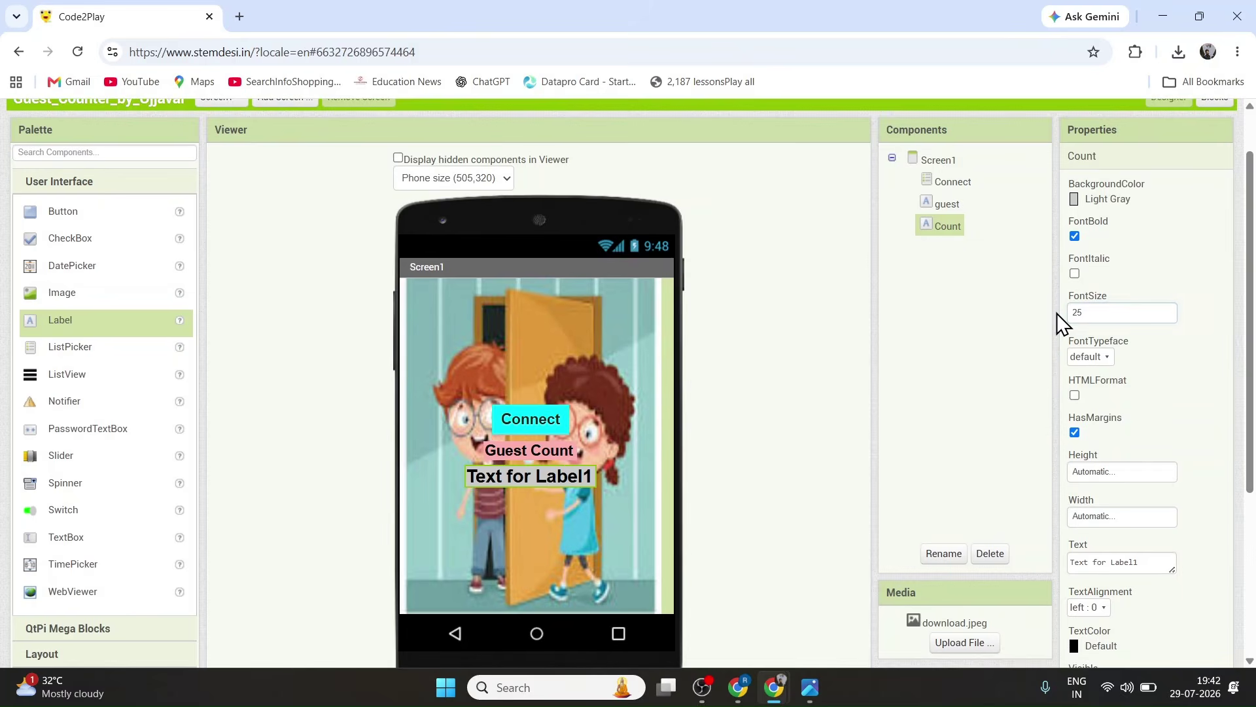
pyautogui.scroll(-2, 1106, 428)
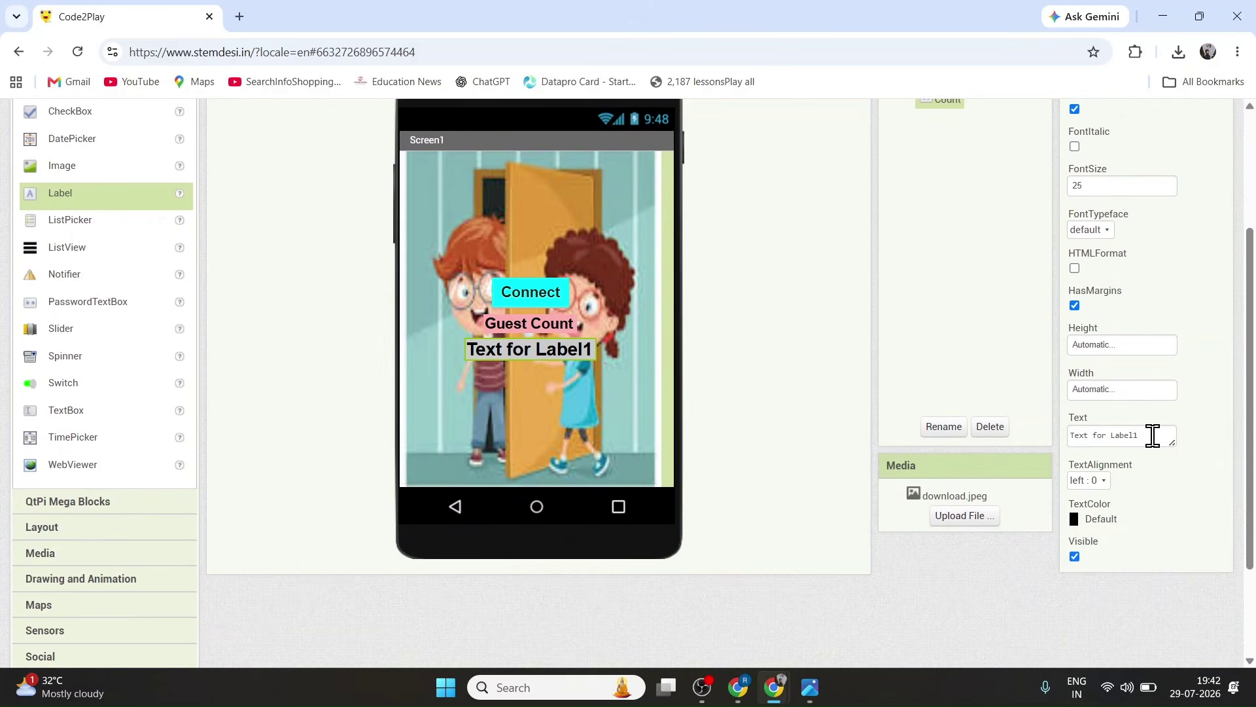
# Set the Count label's text to 0 and its text alignment to center.
pyautogui.moveTo(1150, 434); pyautogui.dragTo(1074, 440)
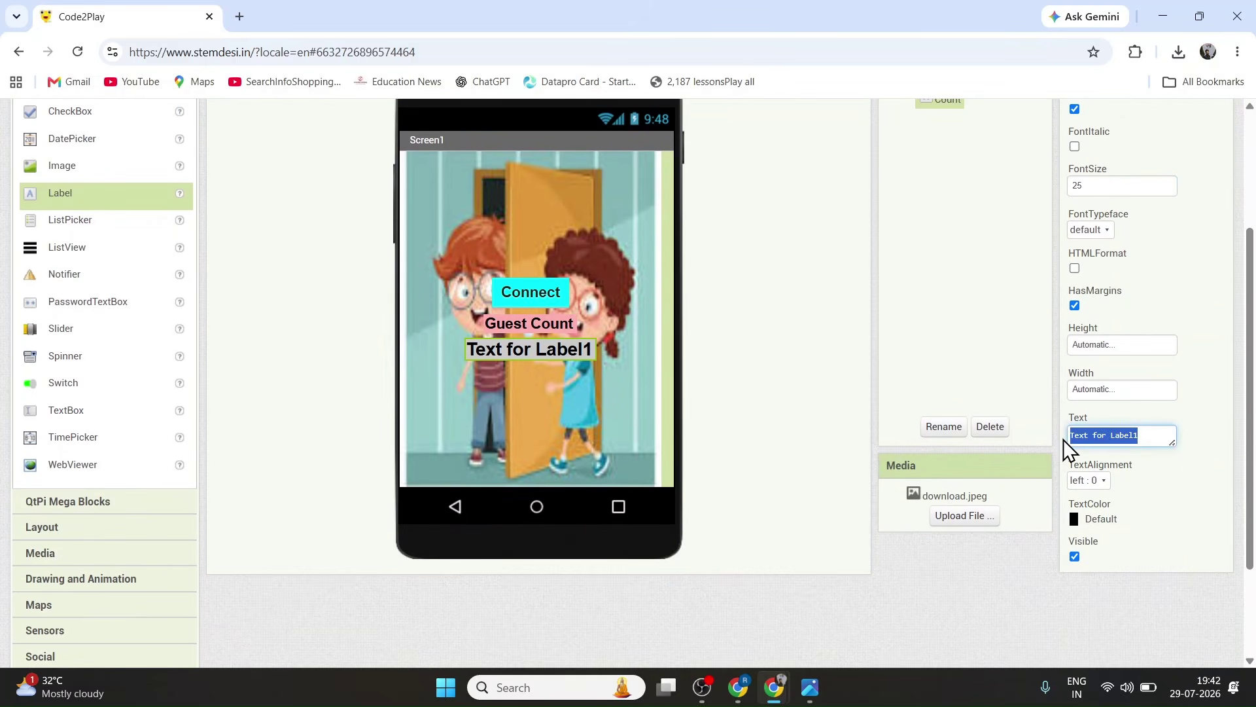
pyautogui.press('BackSpace')
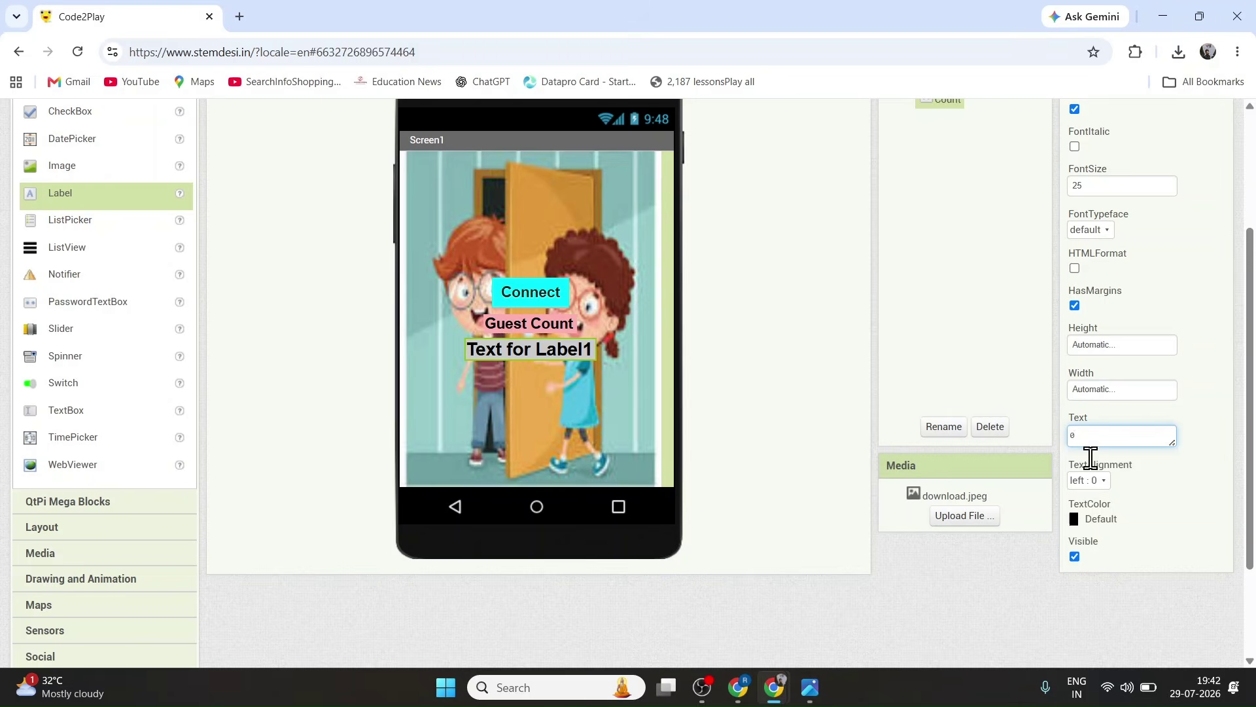
pyautogui.click(1103, 487)
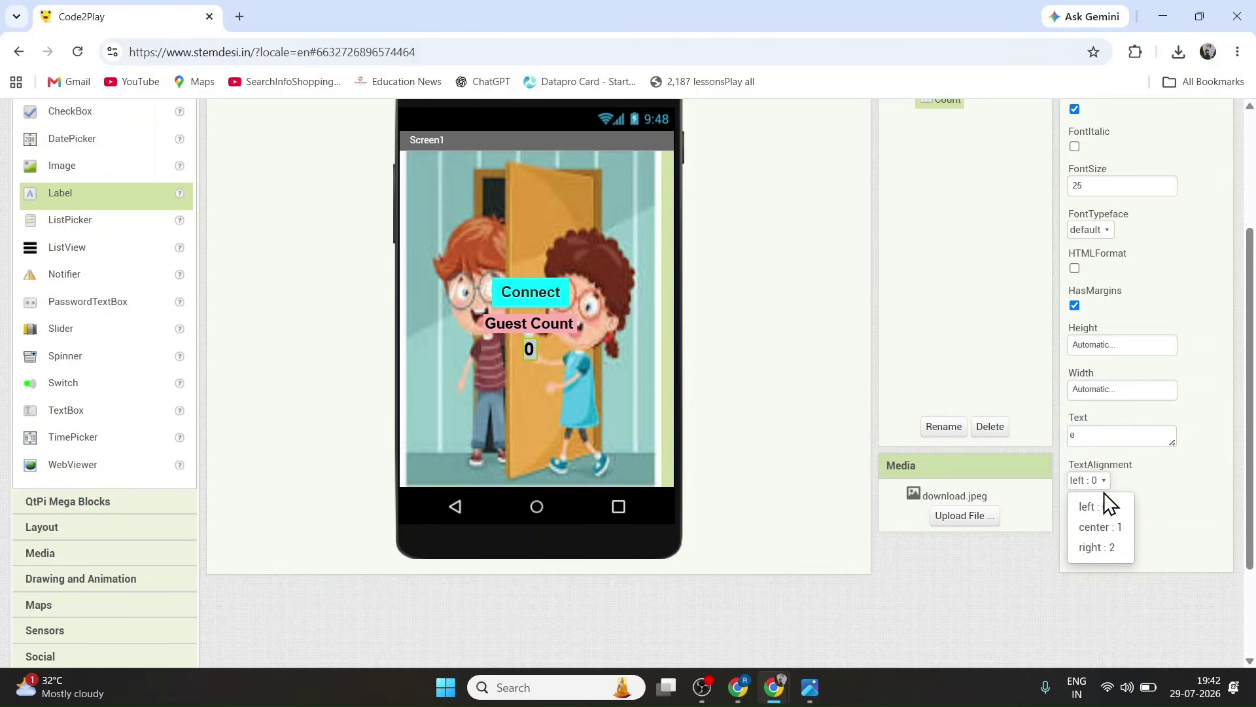
pyautogui.click(1112, 531)
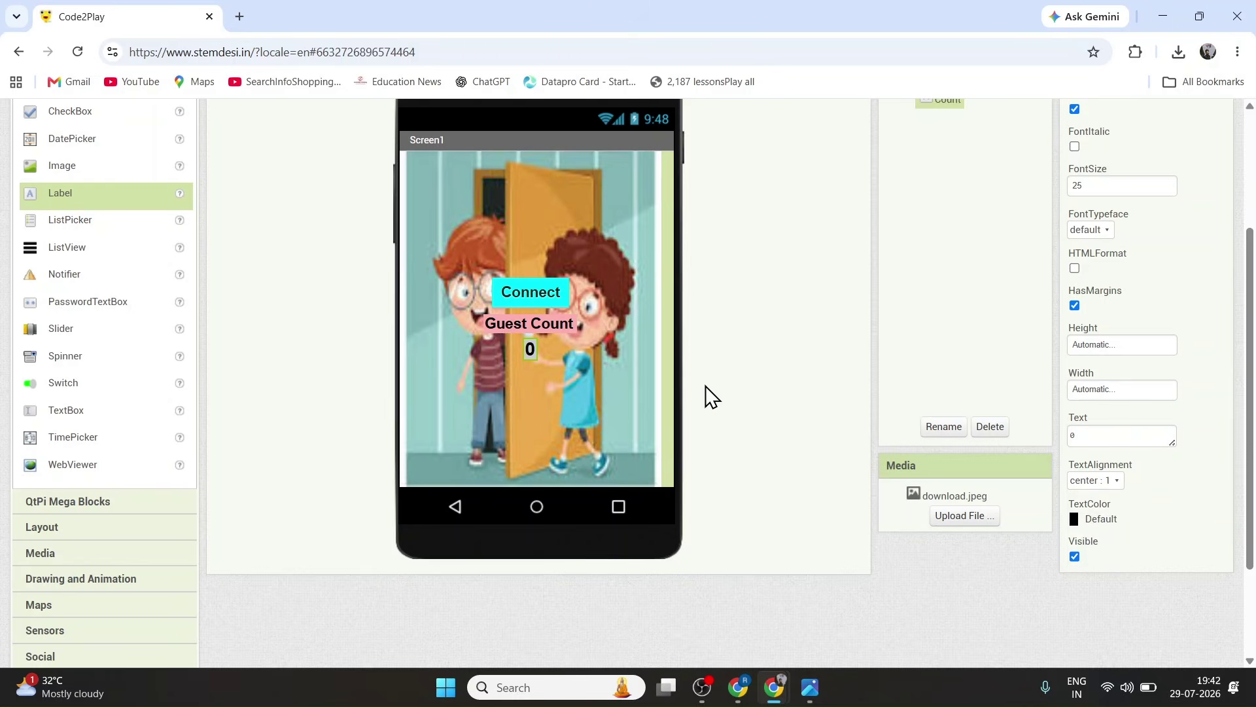
# Add a BluetoothClient connectivity component to Screen1.
pyautogui.scroll(1, 705, 386)
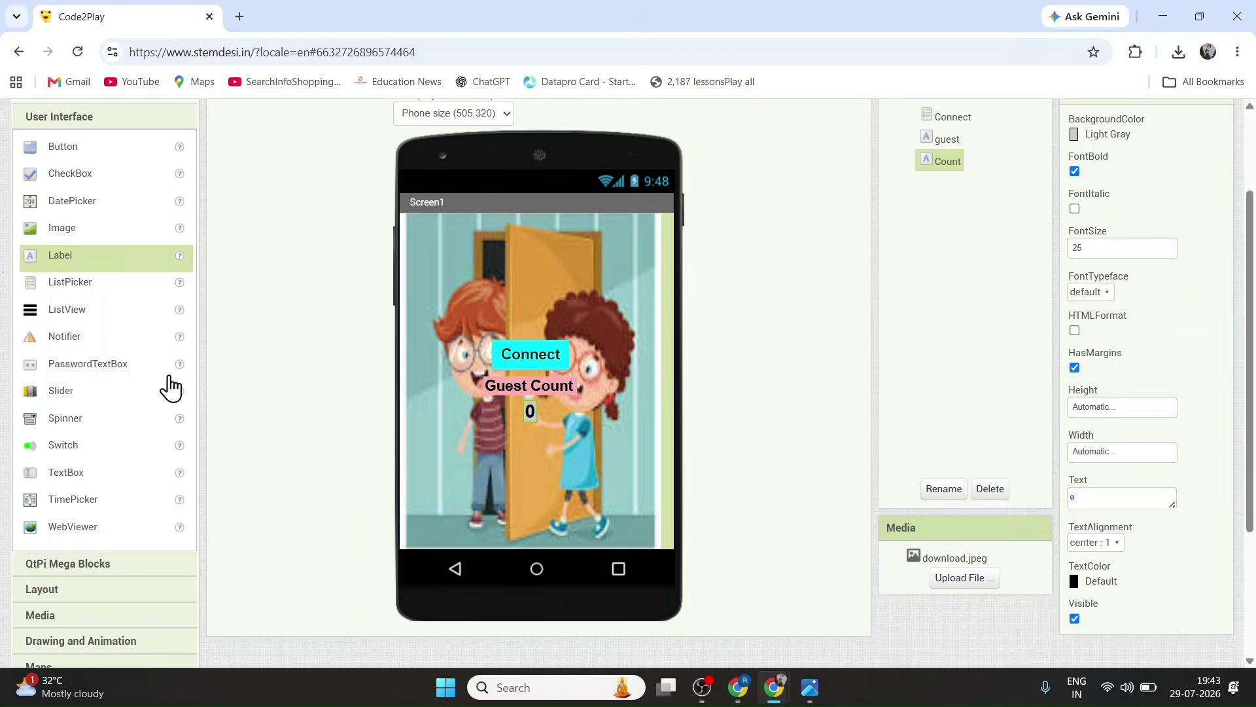
pyautogui.scroll(-1, 170, 386)
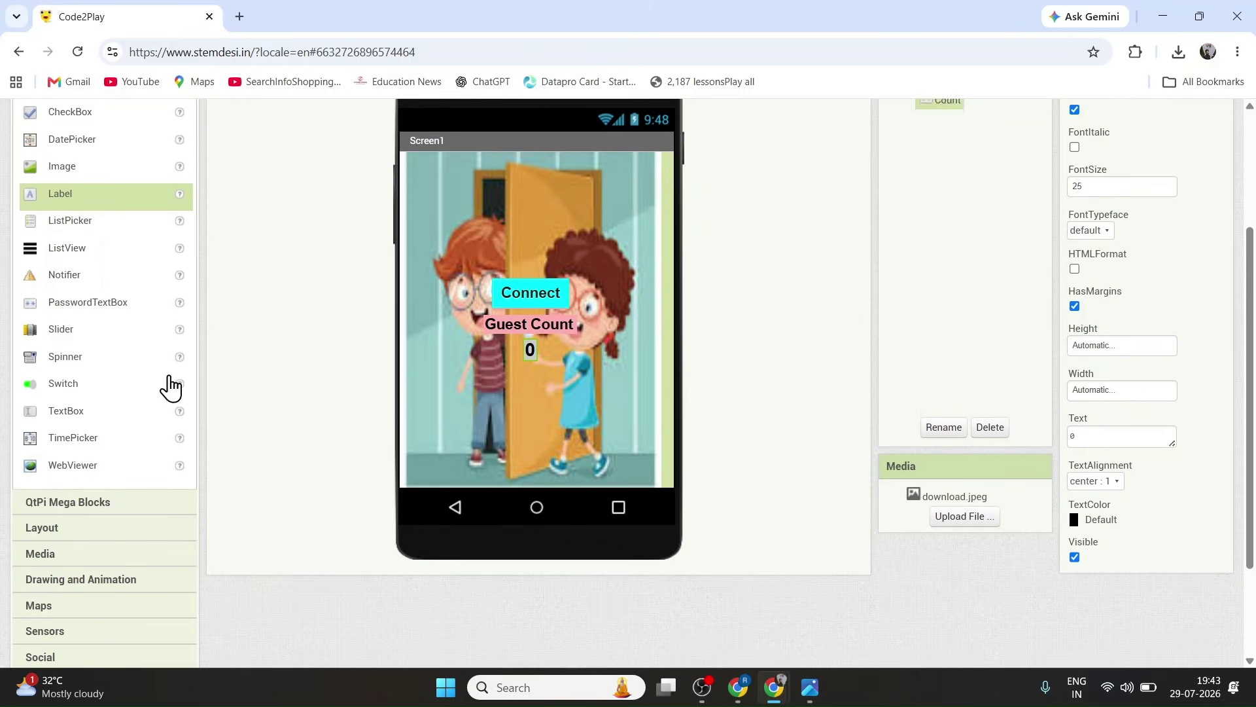
pyautogui.scroll(-1, 85, 569)
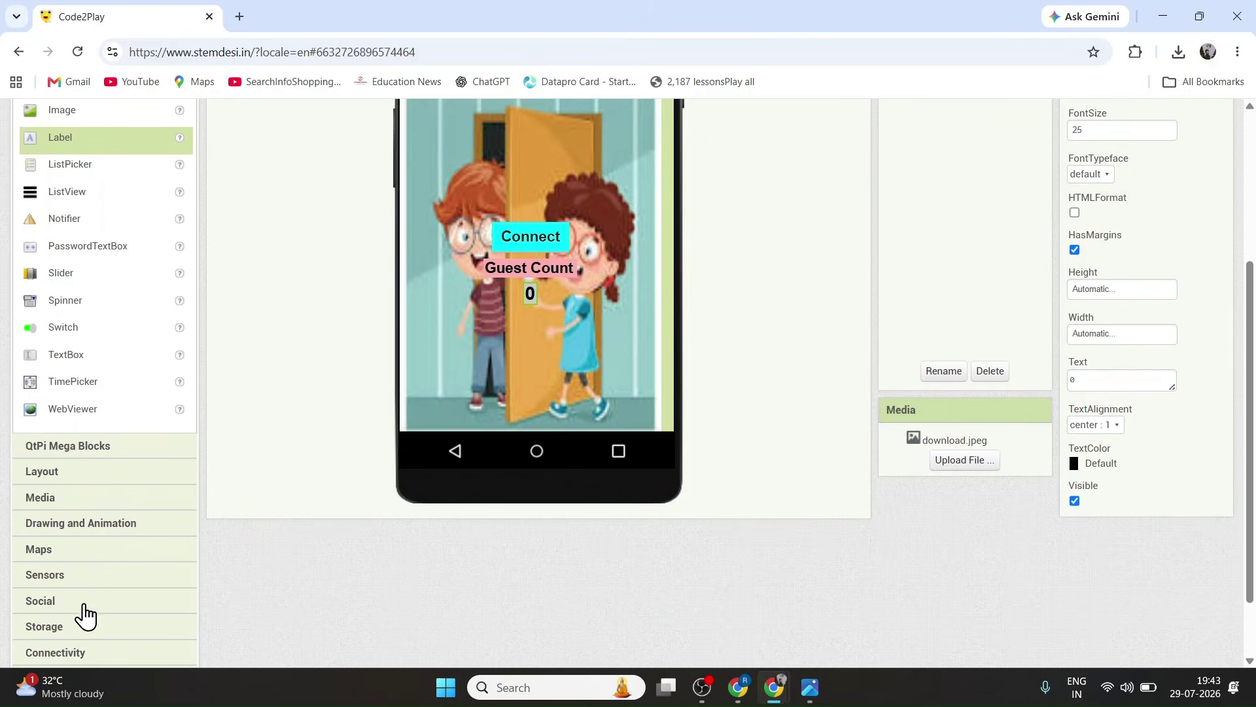
pyautogui.scroll(-1, 85, 608)
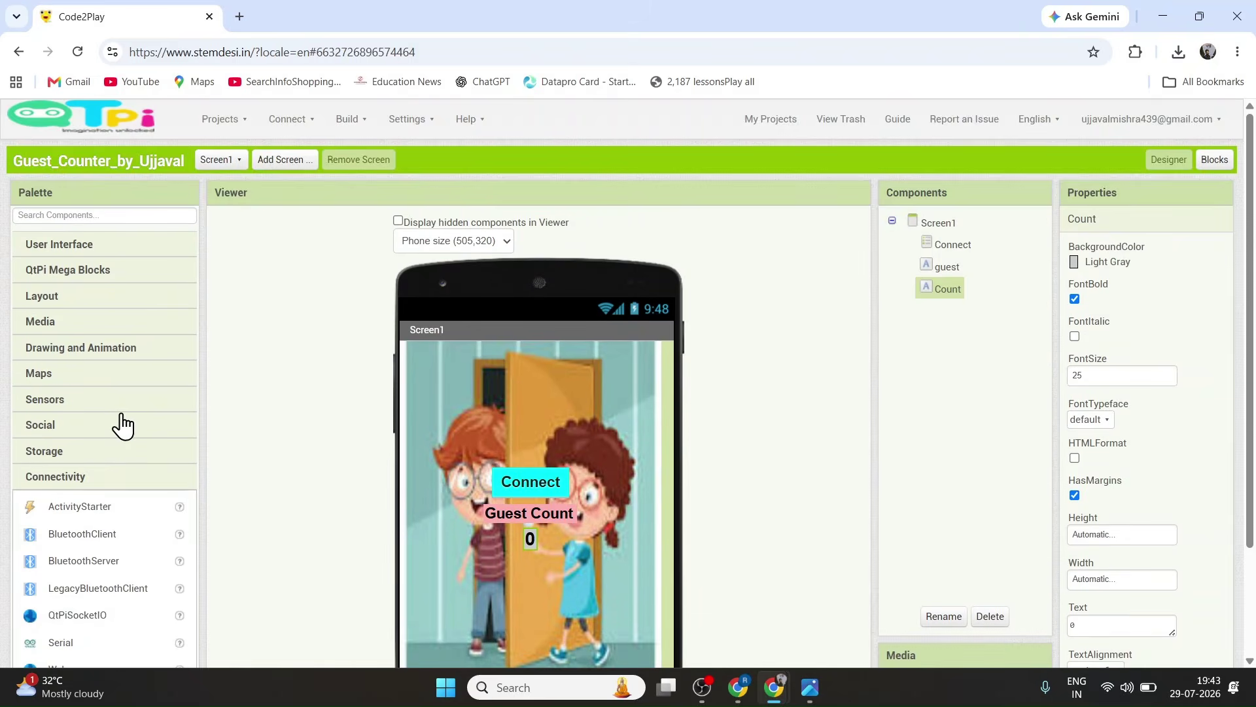
pyautogui.scroll(-2, 119, 426)
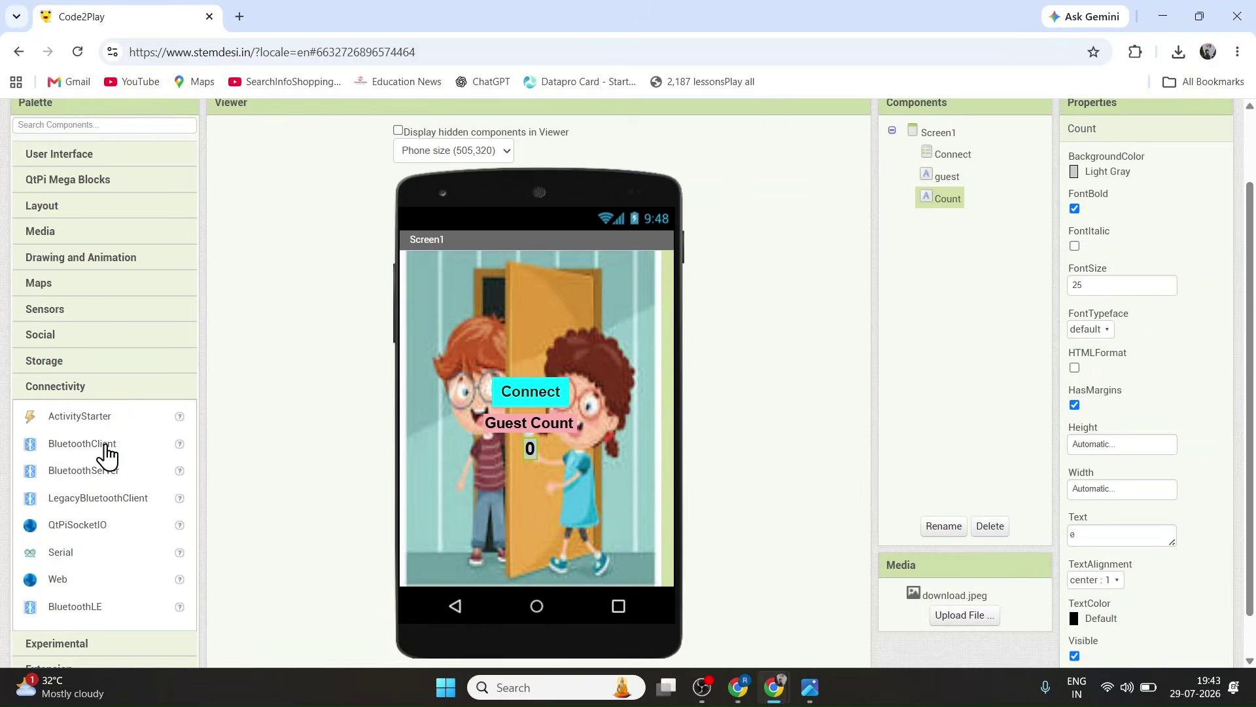
pyautogui.scroll(-1, 106, 453)
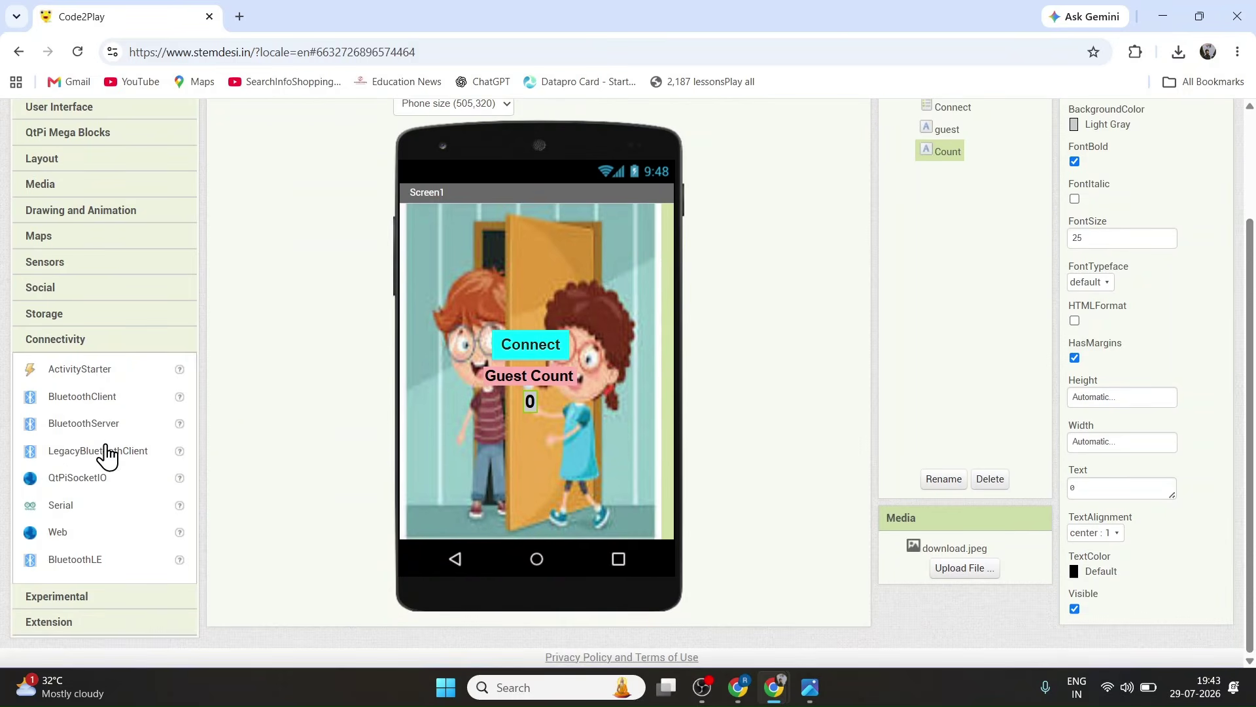
pyautogui.click(77, 398)
pyautogui.moveTo(90, 400); pyautogui.dragTo(502, 426)
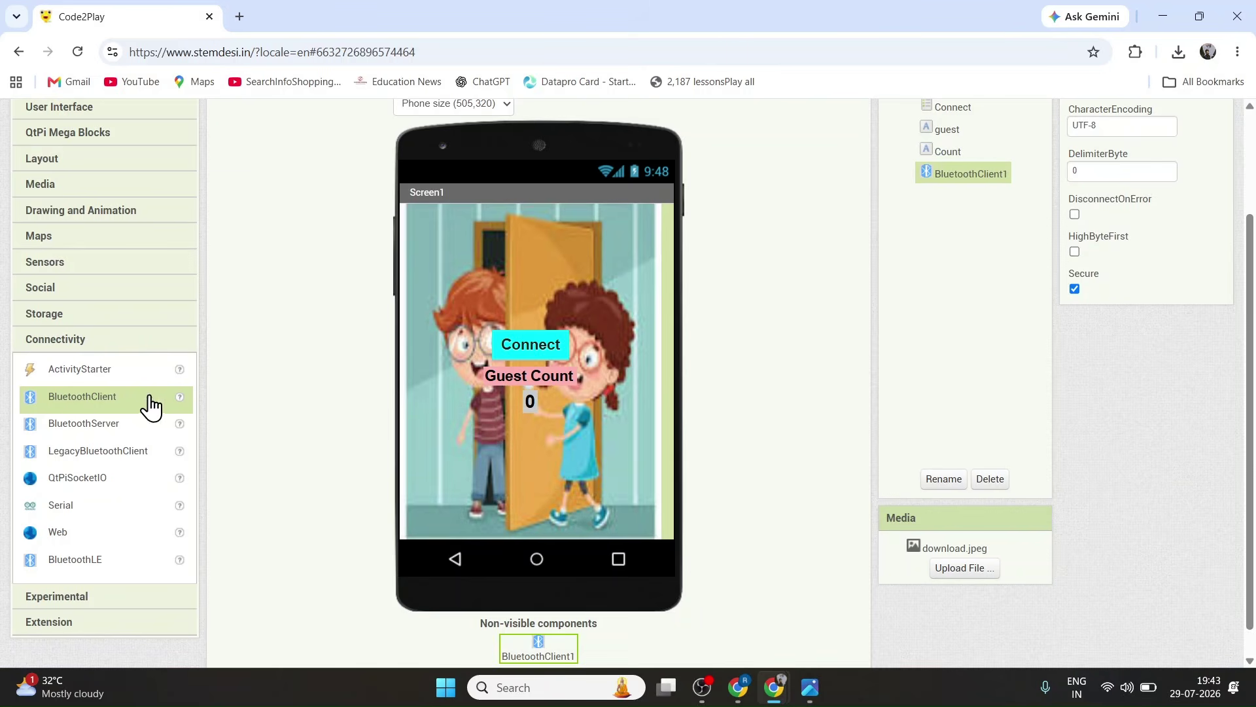
pyautogui.scroll(-1, 441, 553)
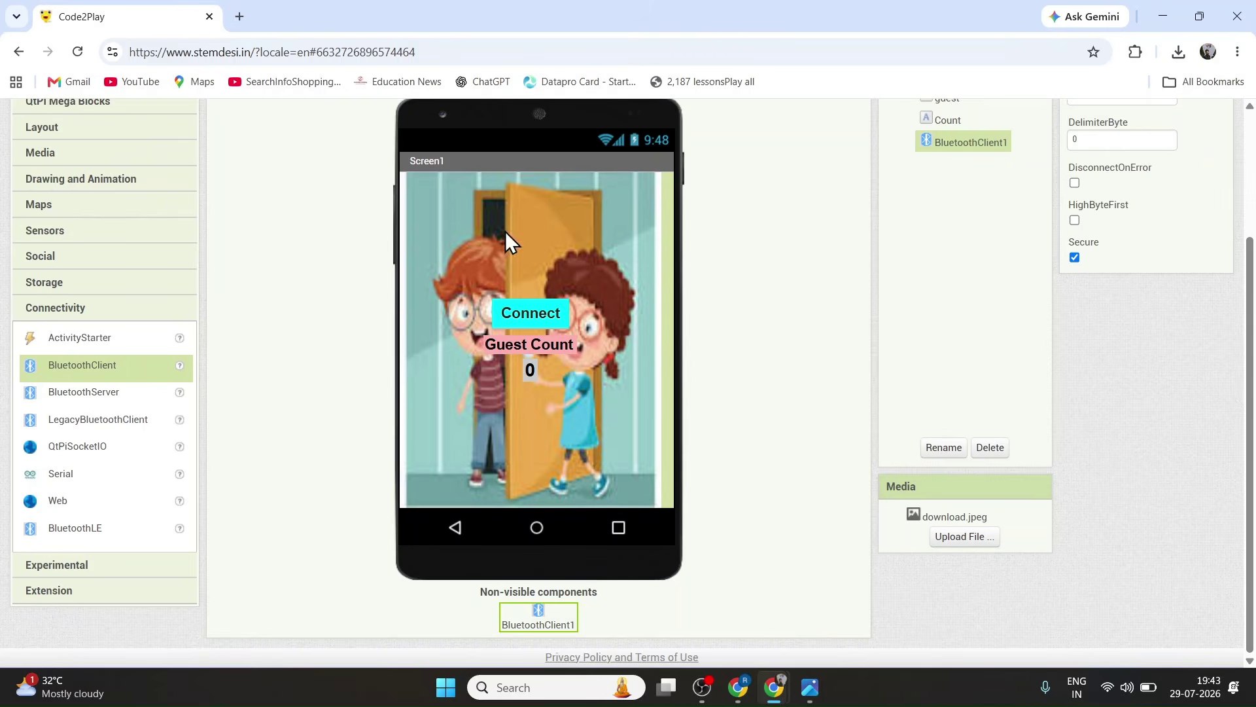
# Add a Notifier component from the user interface components to Screen1.
pyautogui.scroll(4, 273, 305)
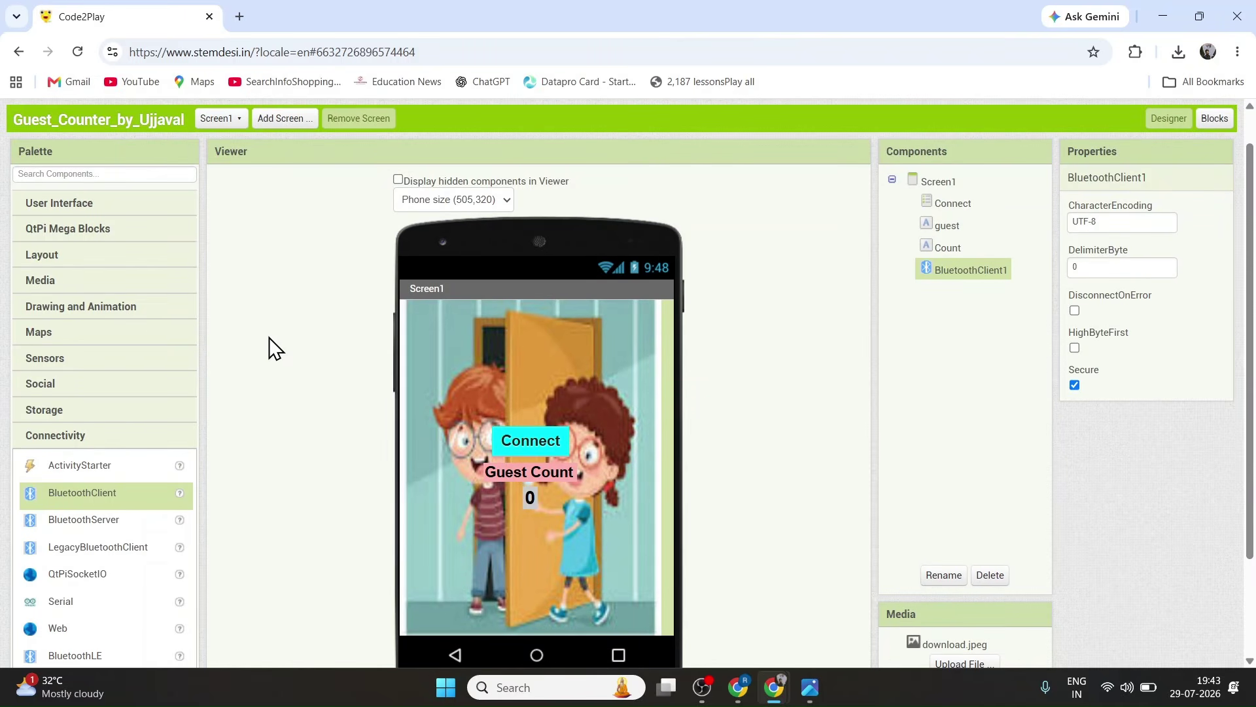
pyautogui.scroll(-2, 269, 338)
pyautogui.scroll(3, 269, 336)
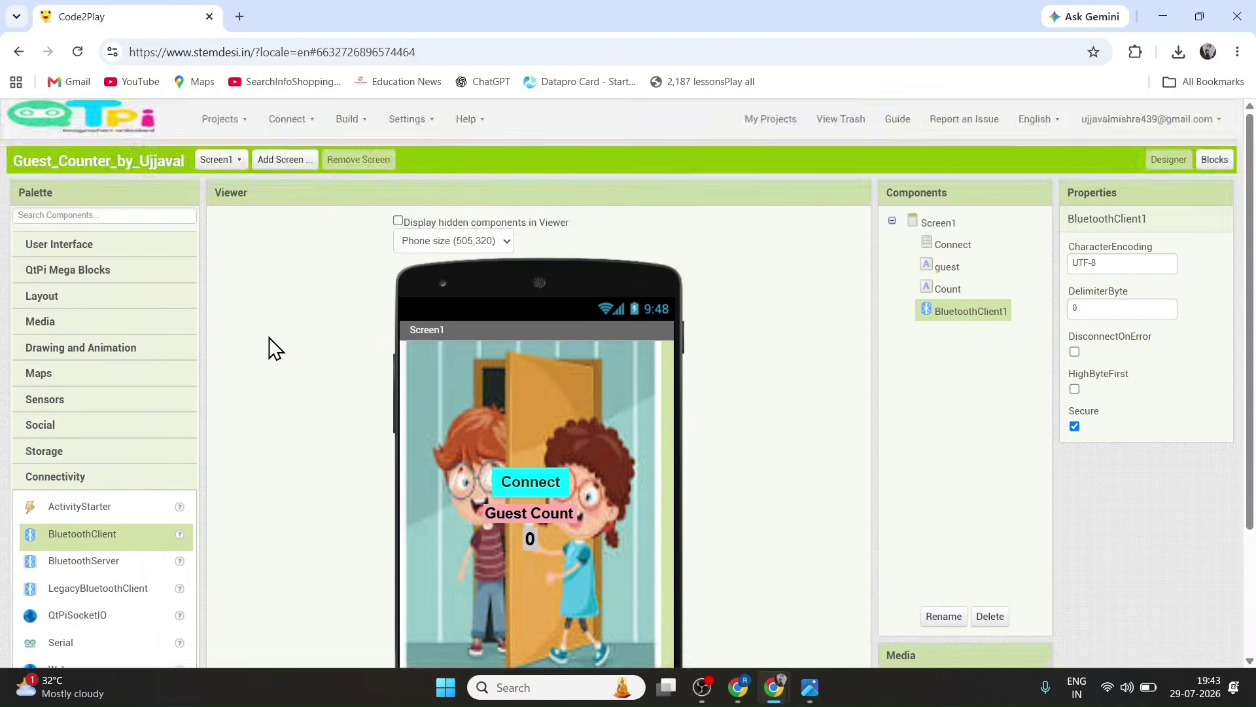
pyautogui.click(98, 245)
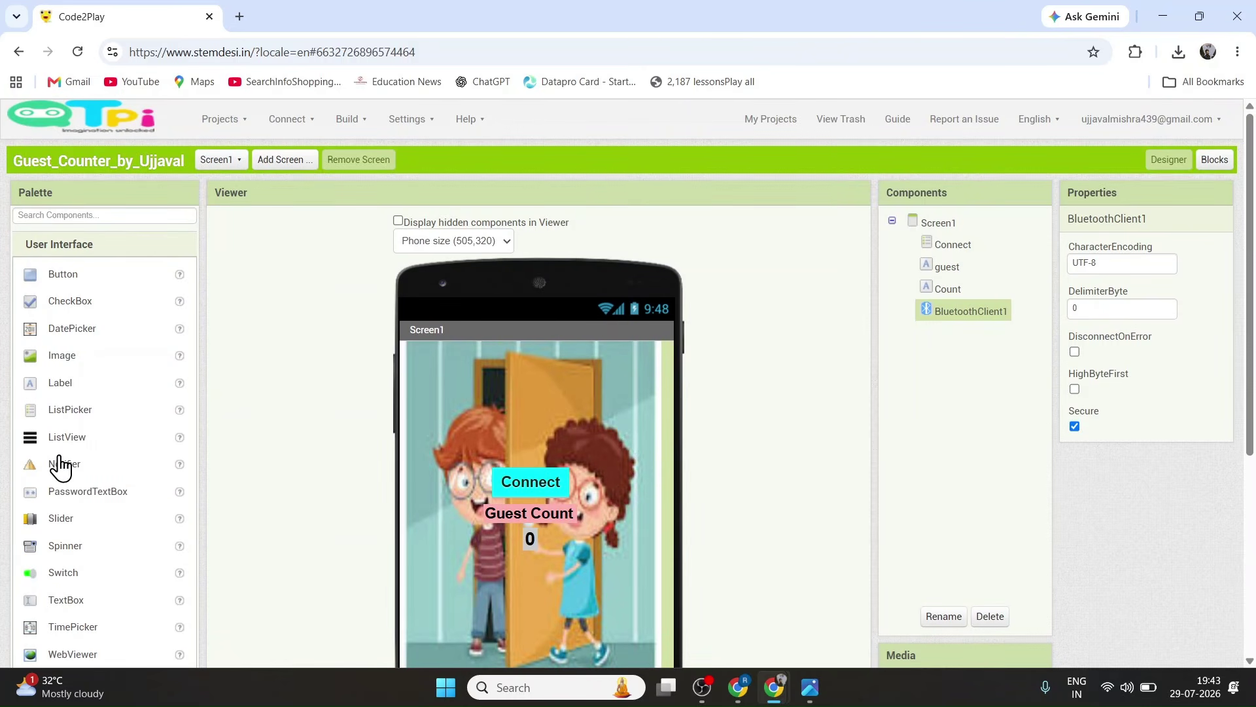
pyautogui.moveTo(62, 466); pyautogui.dragTo(501, 565)
pyautogui.scroll(-4, 501, 565)
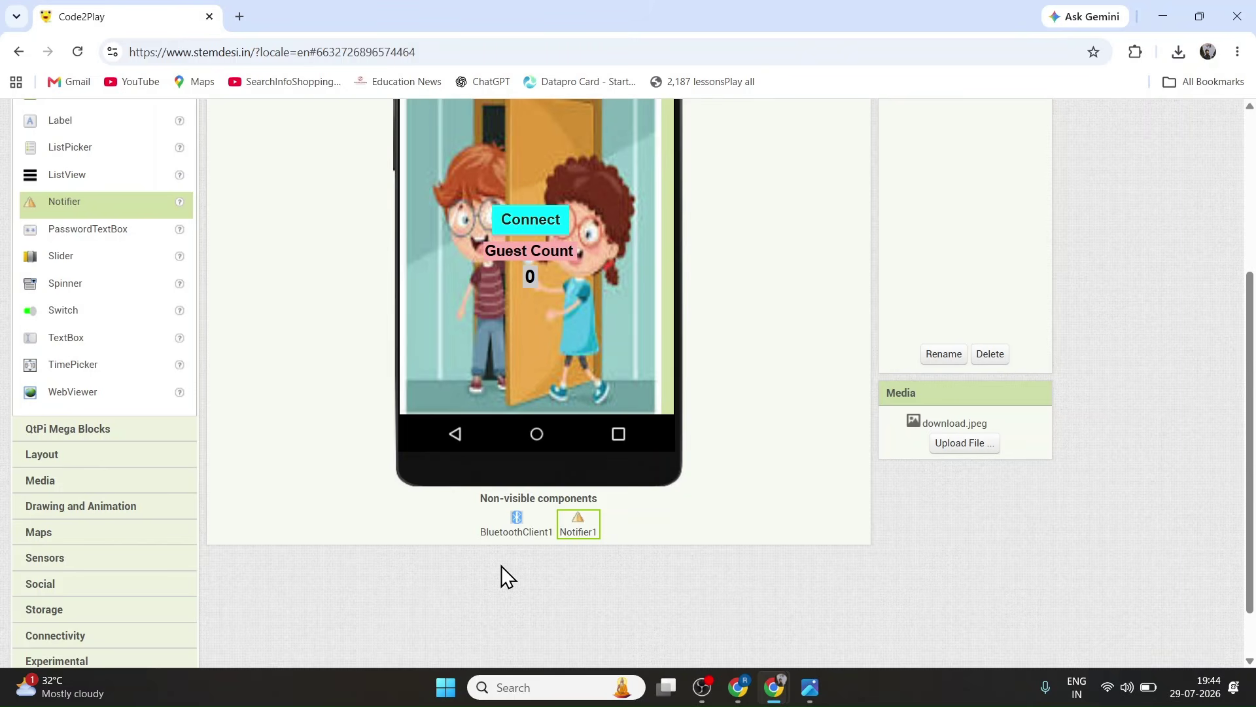
pyautogui.scroll(2, 693, 521)
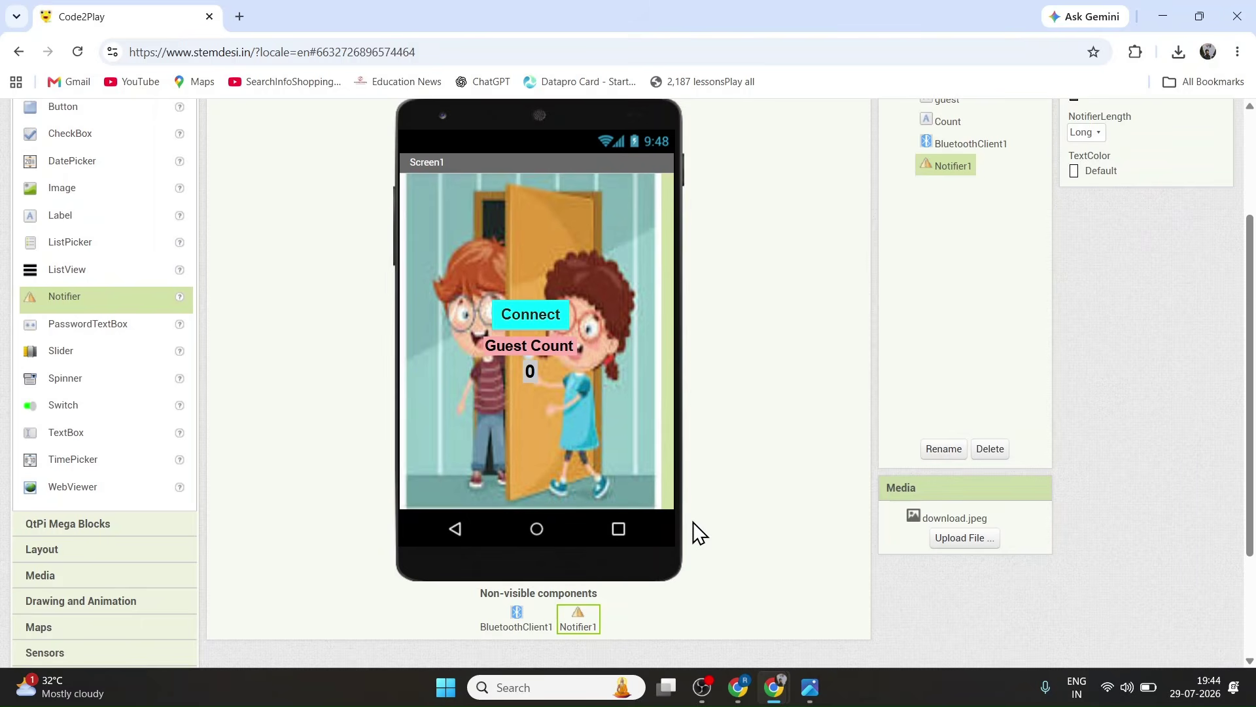
# Add an IR Sensor component from the QtPi Mega Blocks to Screen1.
pyautogui.scroll(1, 693, 521)
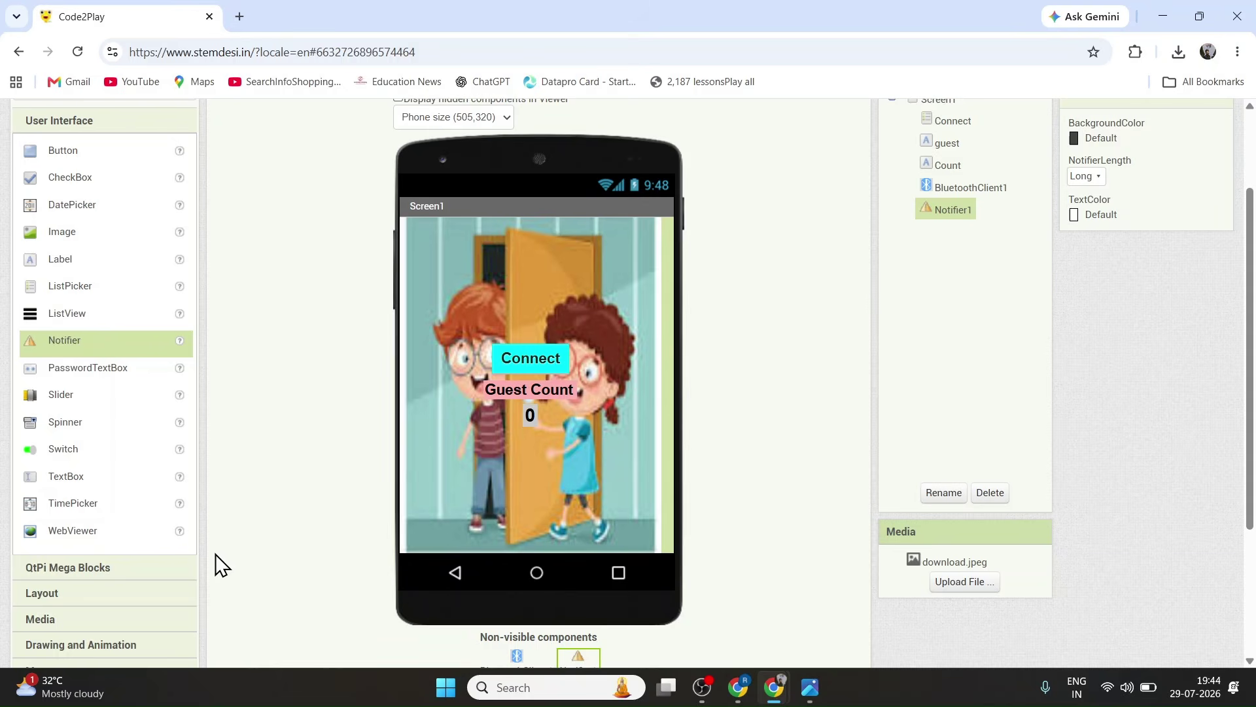
pyautogui.click(131, 571)
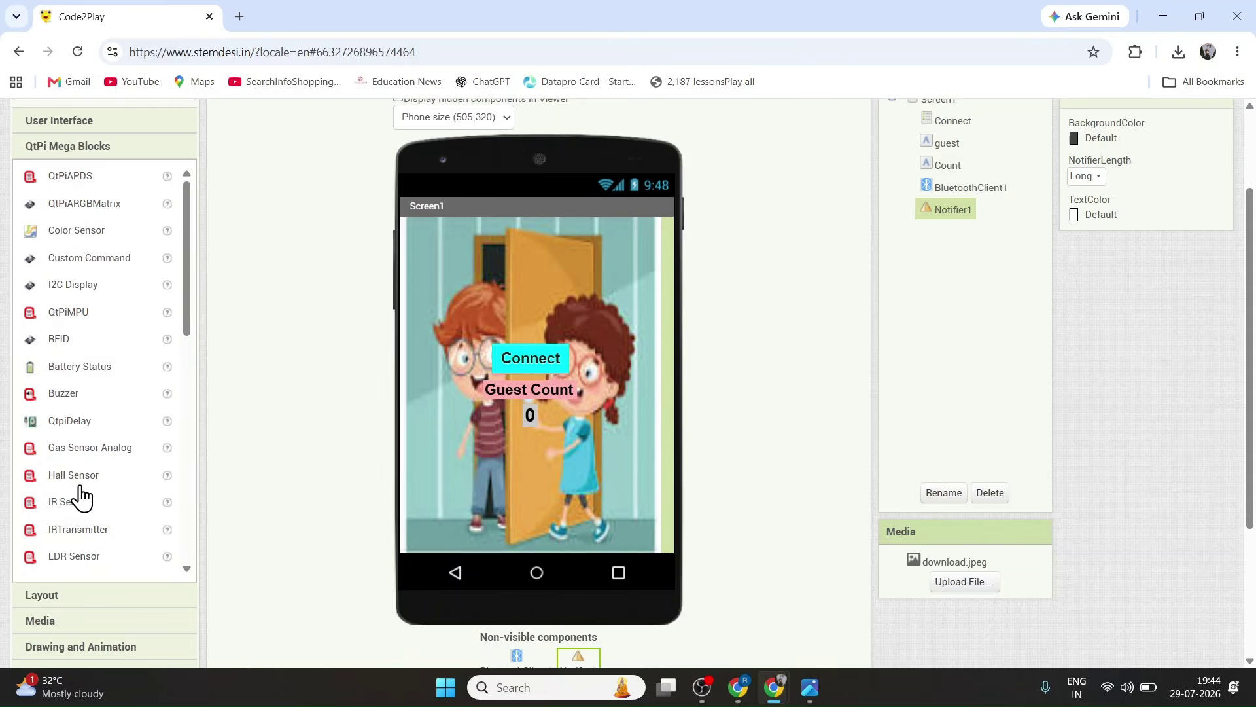
pyautogui.scroll(-1, 80, 497)
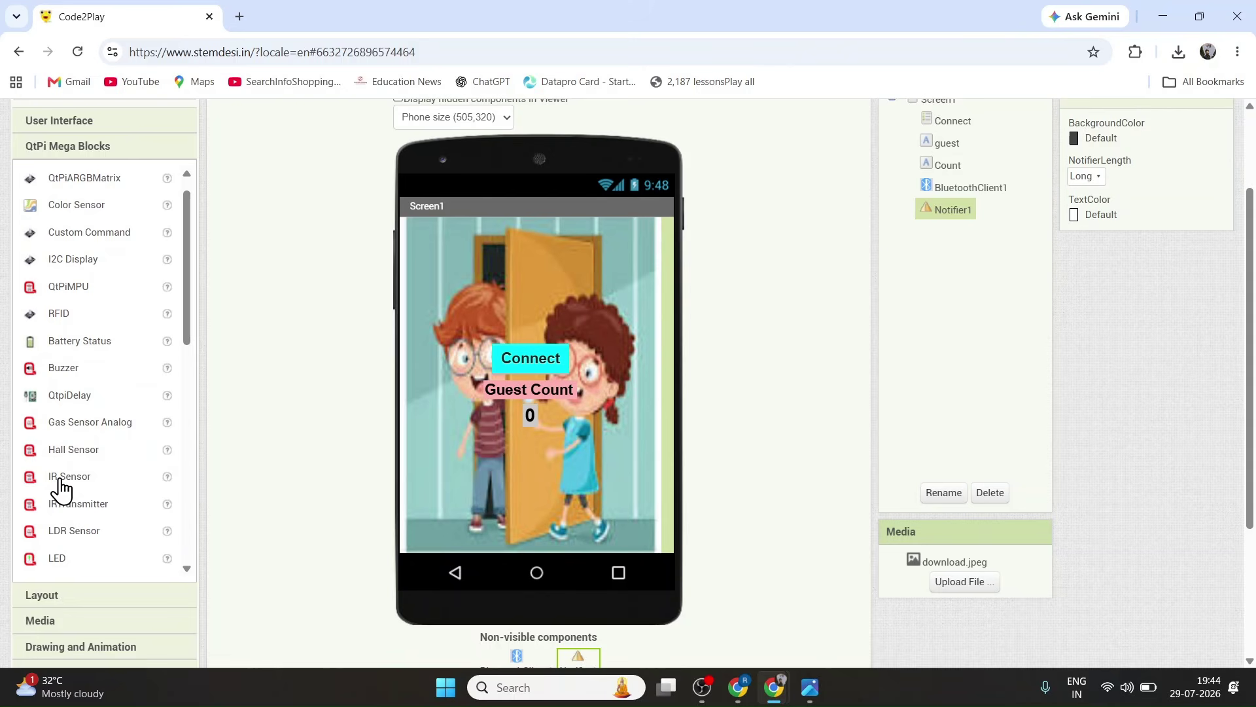
pyautogui.moveTo(61, 484); pyautogui.dragTo(532, 508)
pyautogui.scroll(-3, 532, 508)
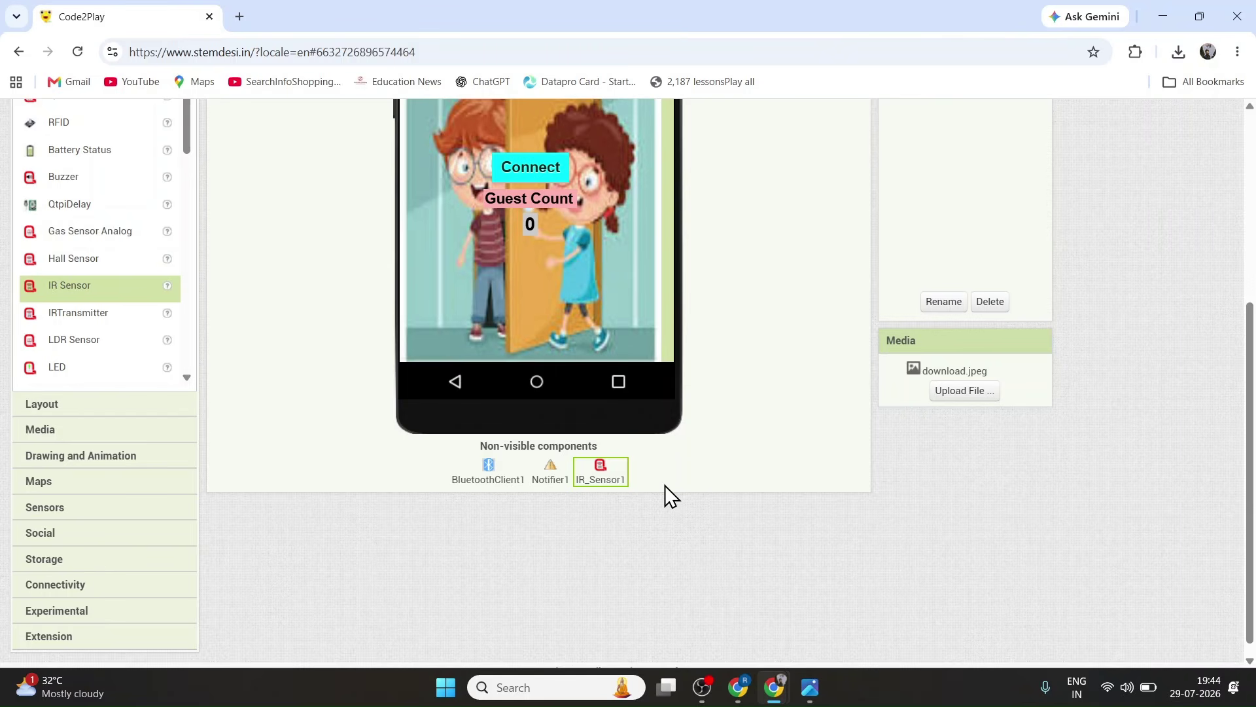
# Assign BluetoothClient1 as the IR sensor's BluetoothClient.
pyautogui.scroll(3, 665, 485)
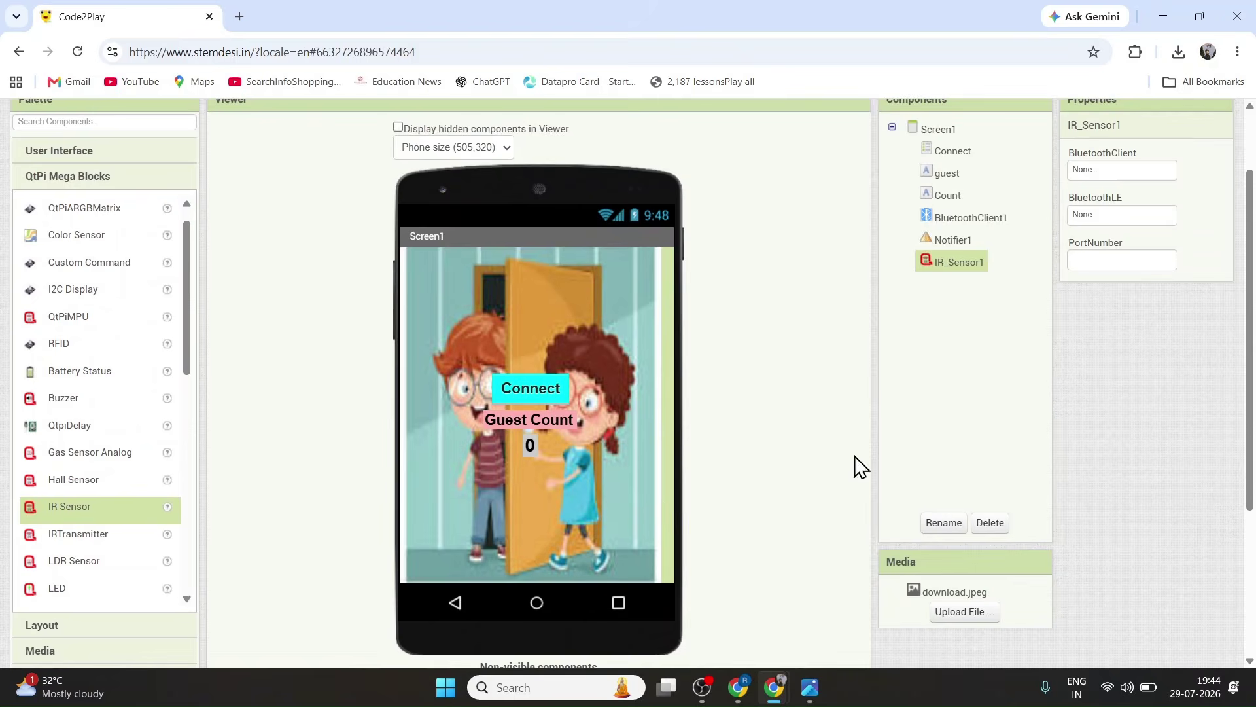
pyautogui.scroll(1, 1077, 203)
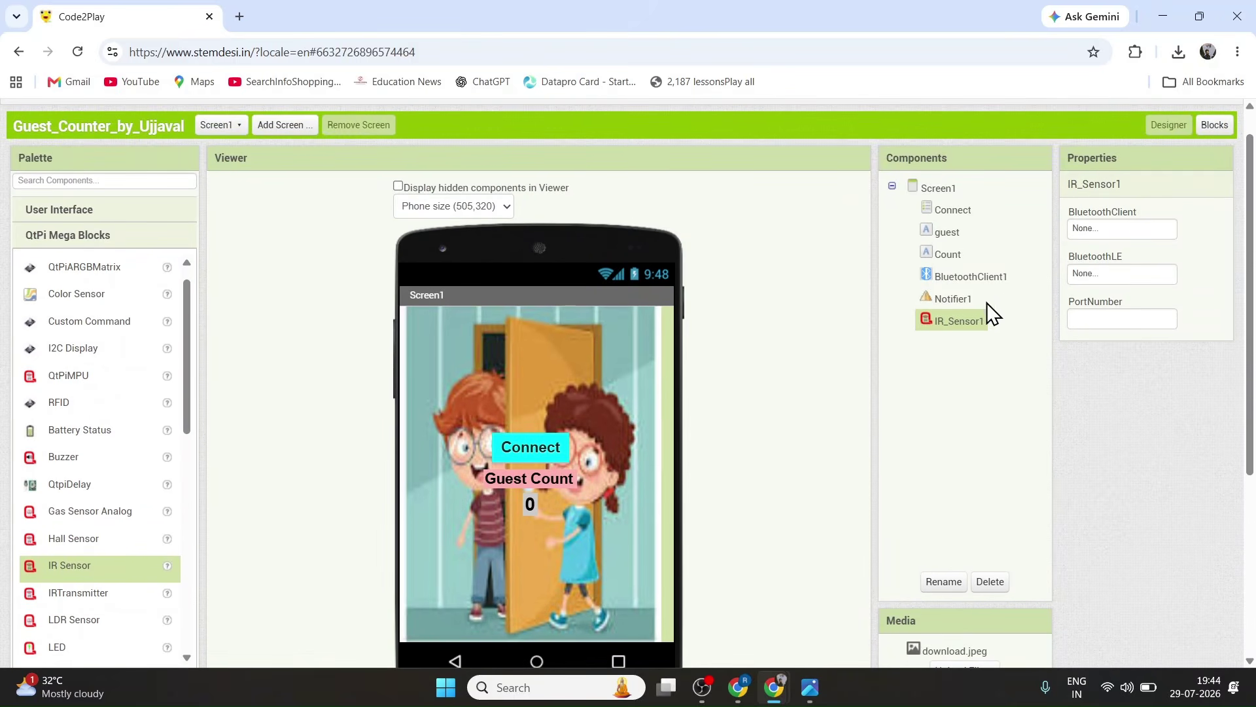
pyautogui.click(1115, 229)
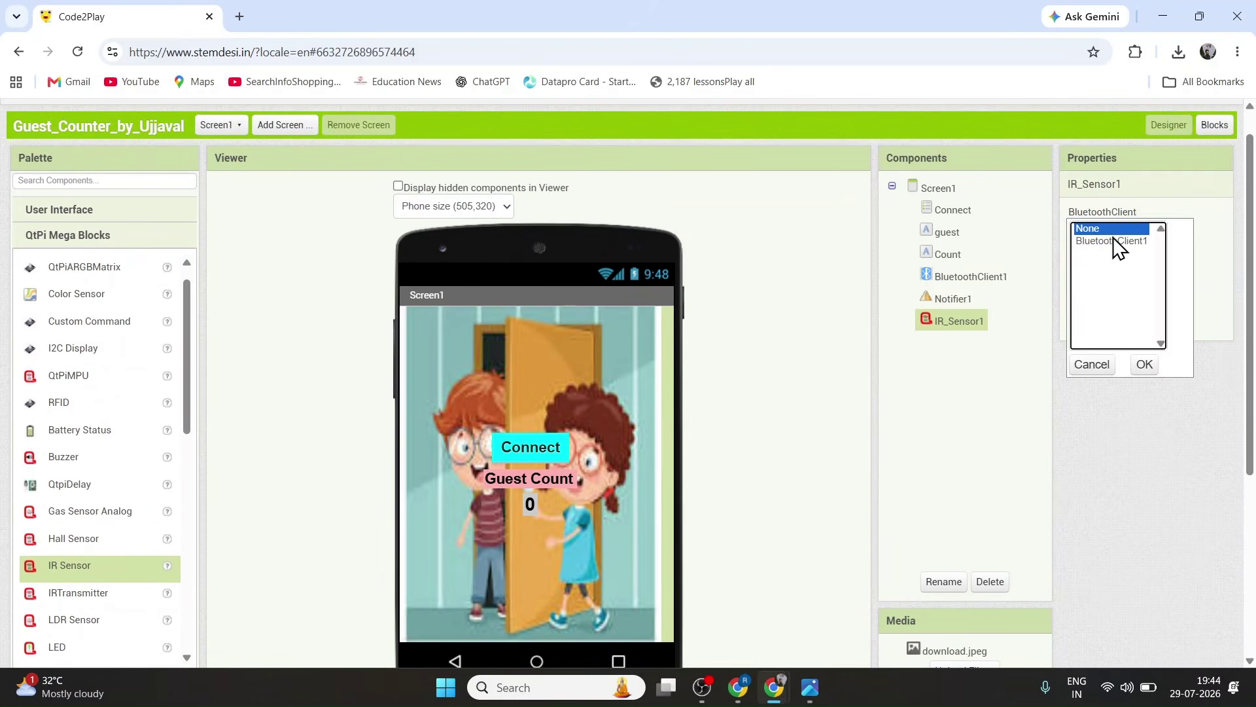
pyautogui.click(1144, 365)
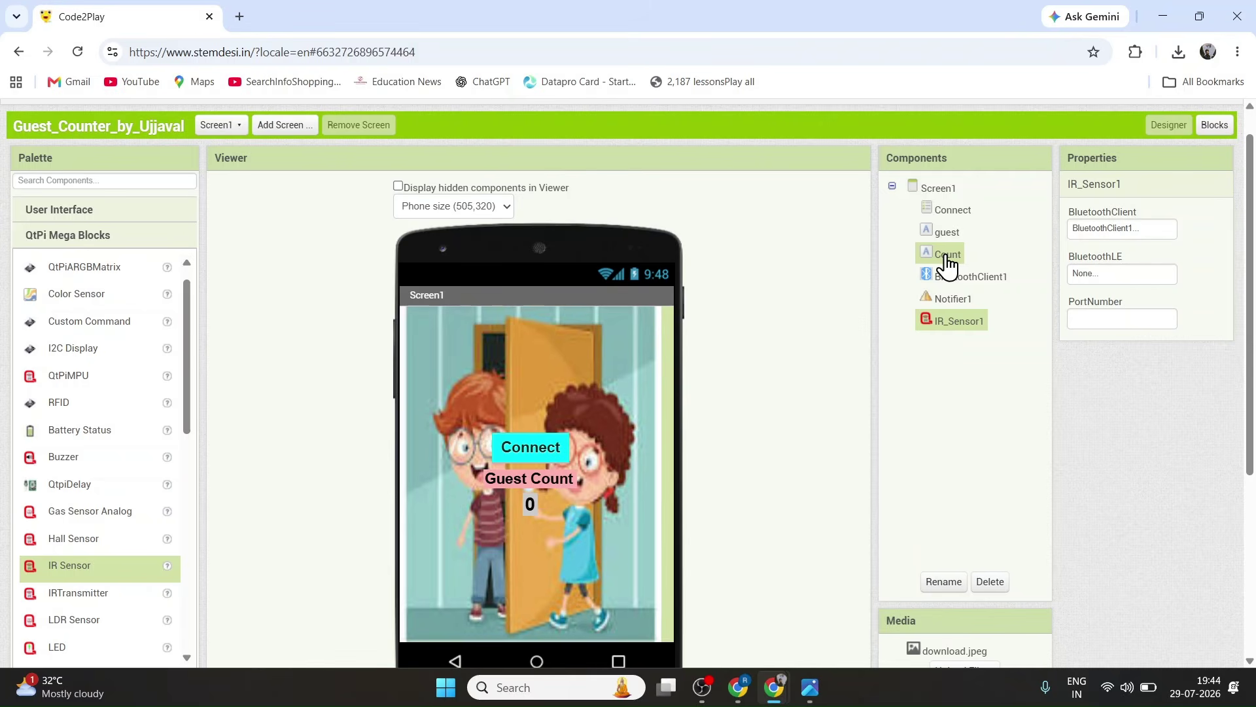
pyautogui.scroll(-2, 631, 407)
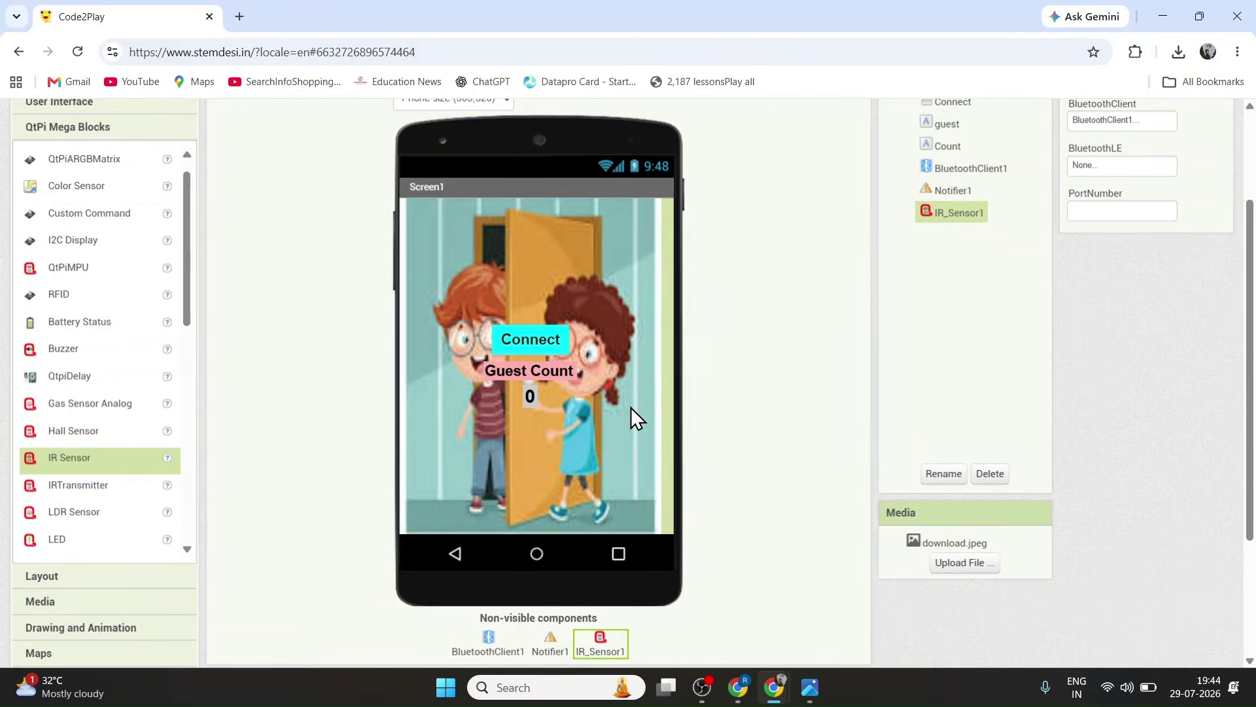
pyautogui.scroll(2, 631, 407)
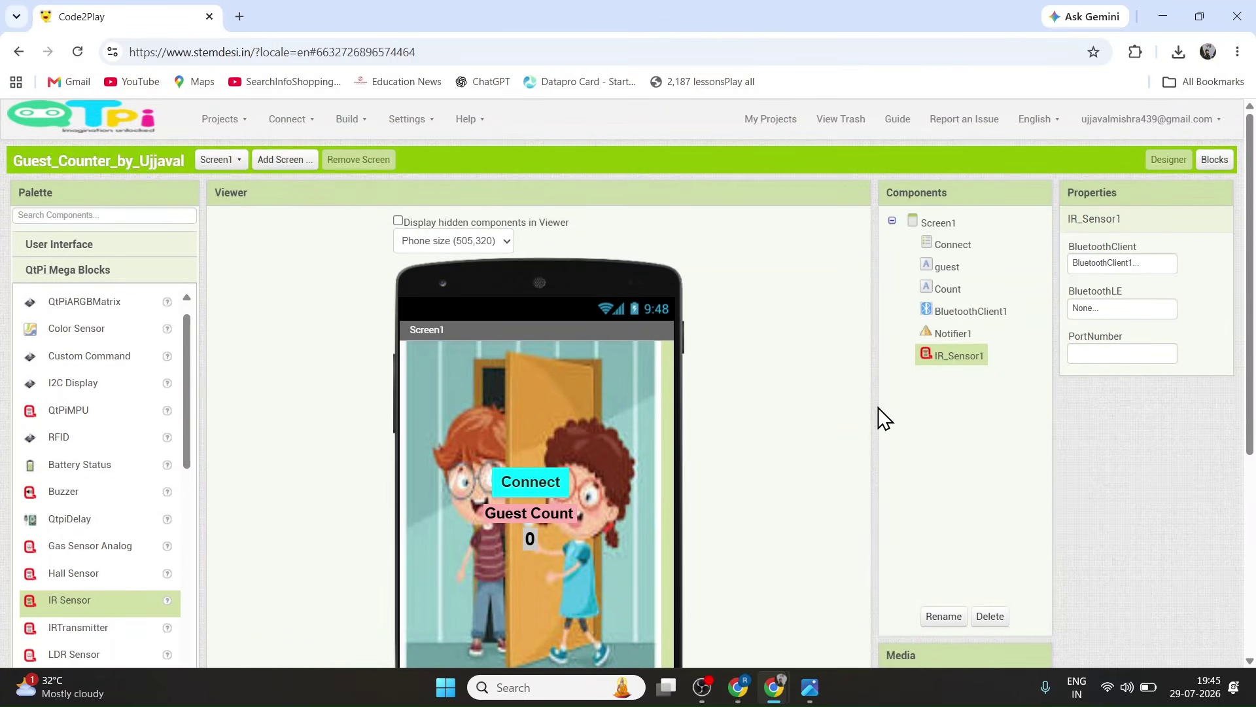
pyautogui.scroll(-1, 821, 449)
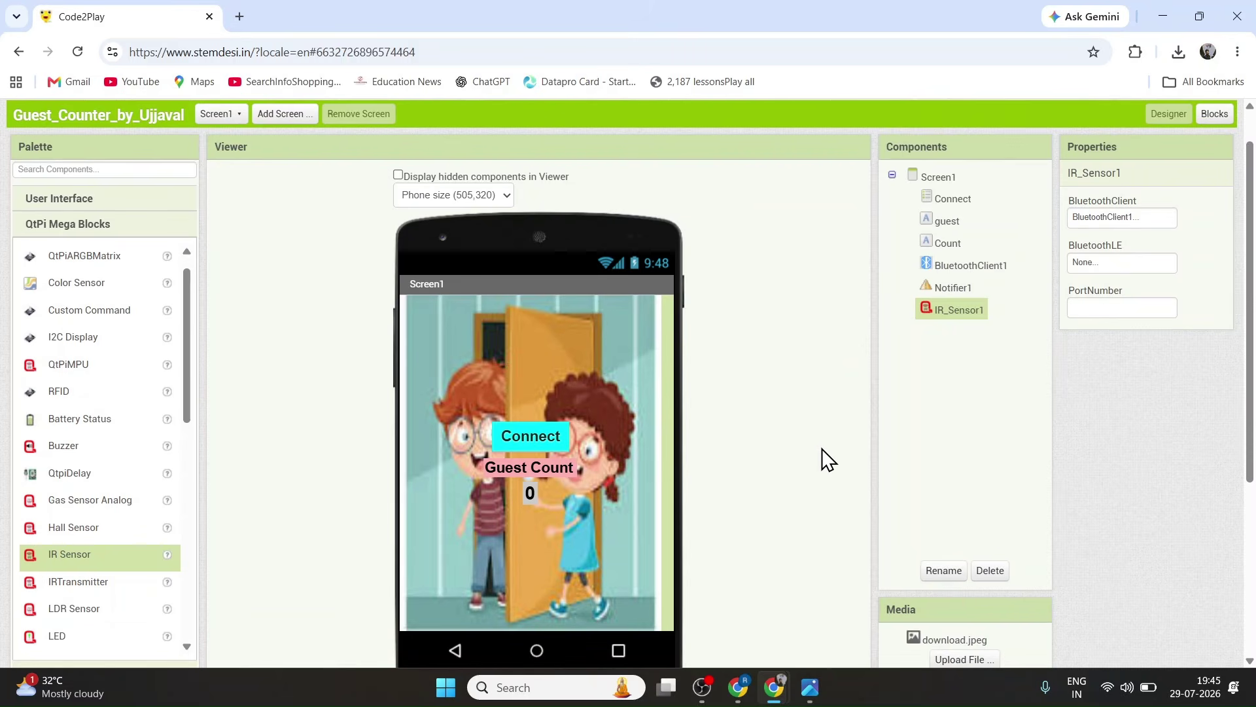